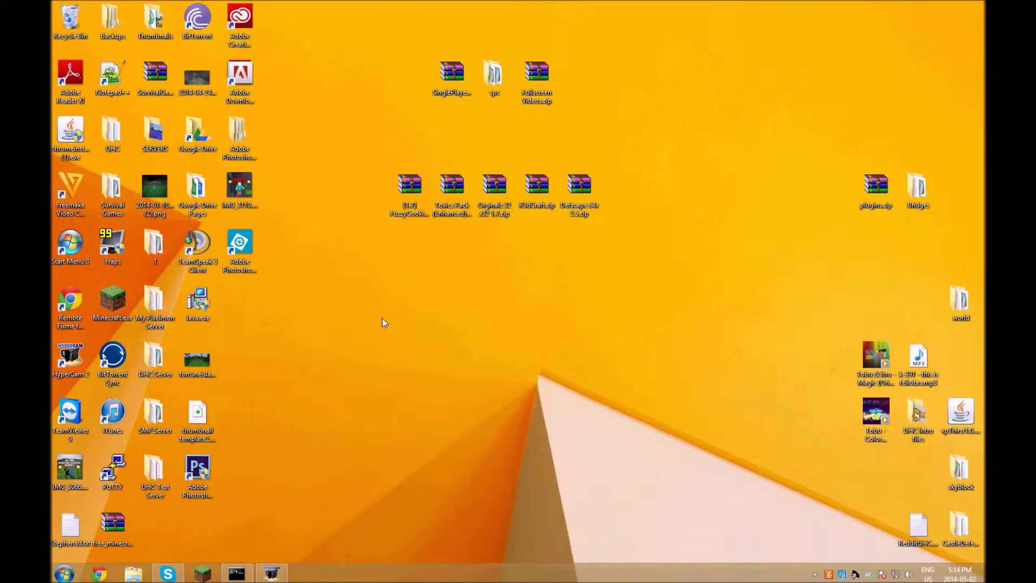
pyautogui.moveTo(350, 147); pyautogui.dragTo(610, 138)
pyautogui.moveTo(450, 128); pyautogui.dragTo(630, 139)
pyautogui.moveTo(359, 139); pyautogui.dragTo(641, 157)
pyautogui.moveTo(379, 134); pyautogui.dragTo(623, 344)
pyautogui.press('Right')
pyautogui.press('Right')
pyautogui.press('Left')
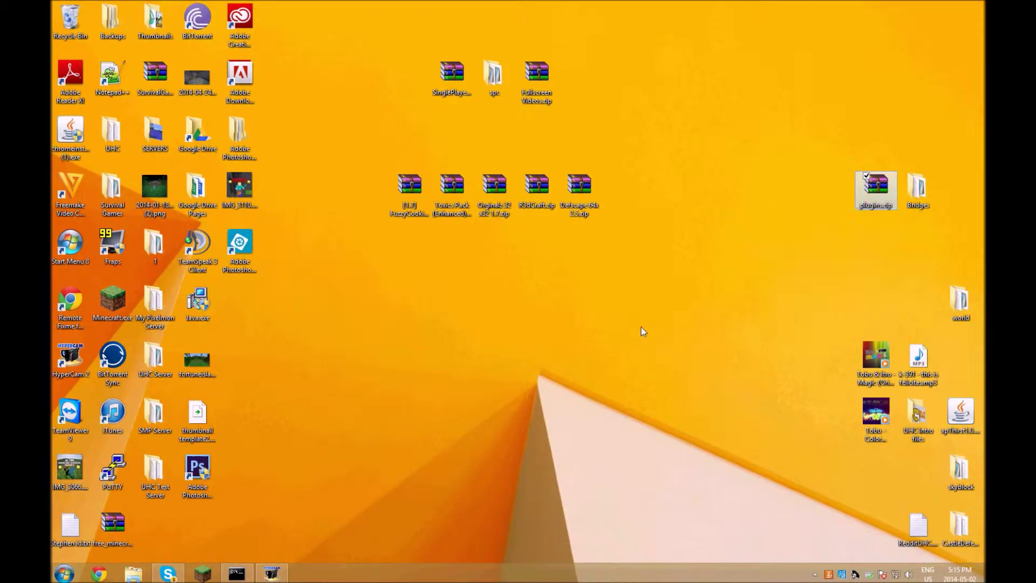
pyautogui.click(637, 321)
pyautogui.moveTo(317, 20); pyautogui.dragTo(714, 363)
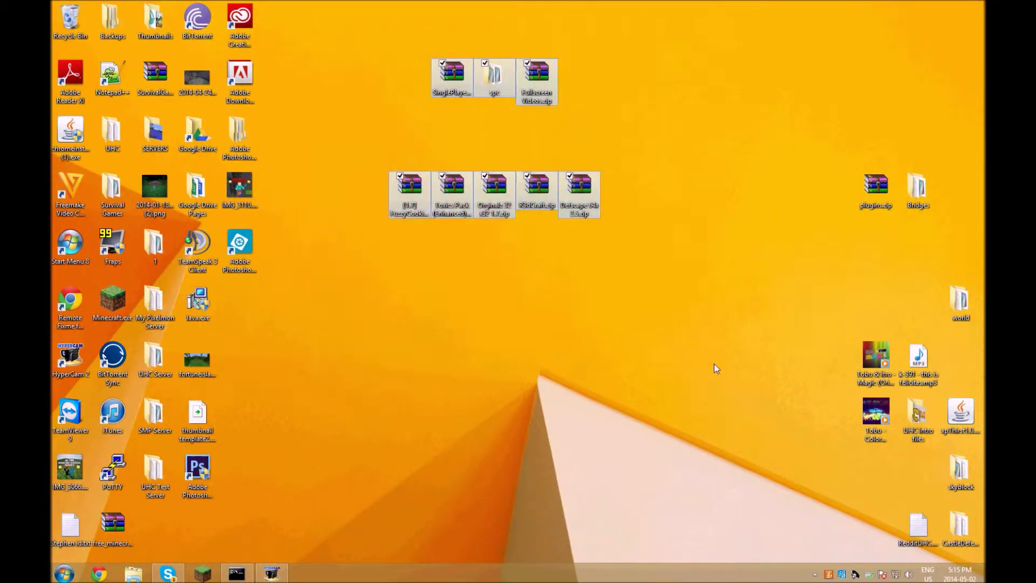
pyautogui.click(604, 34)
pyautogui.moveTo(368, 130); pyautogui.dragTo(707, 148)
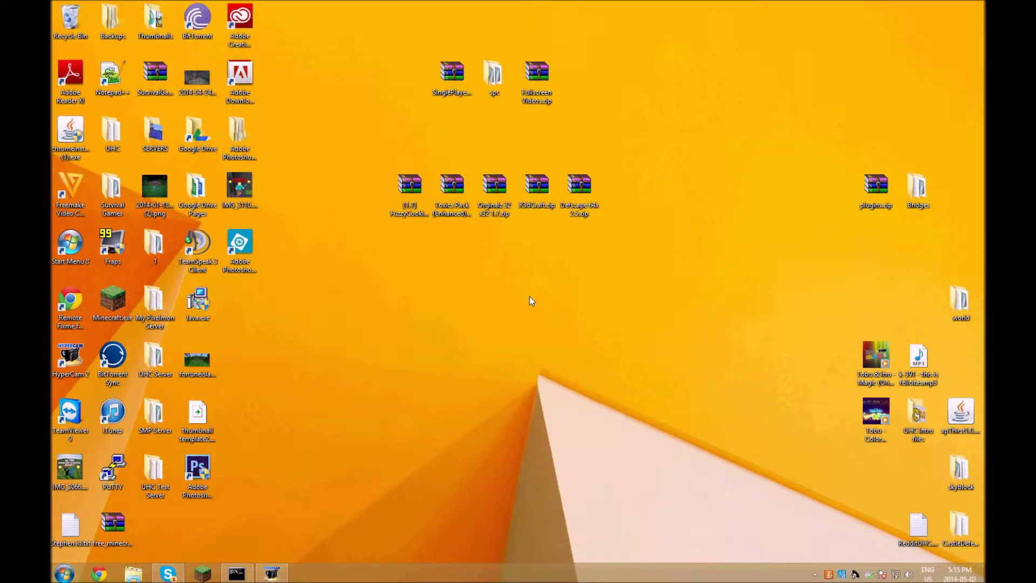
pyautogui.moveTo(361, 162); pyautogui.dragTo(605, 157)
pyautogui.moveTo(362, 240); pyautogui.dragTo(713, 239)
pyautogui.moveTo(271, 573)
pyautogui.moveTo(375, 34); pyautogui.dragTo(640, 67)
pyautogui.moveTo(354, 47); pyautogui.dragTo(623, 47)
pyautogui.moveTo(357, 149); pyautogui.dragTo(642, 144)
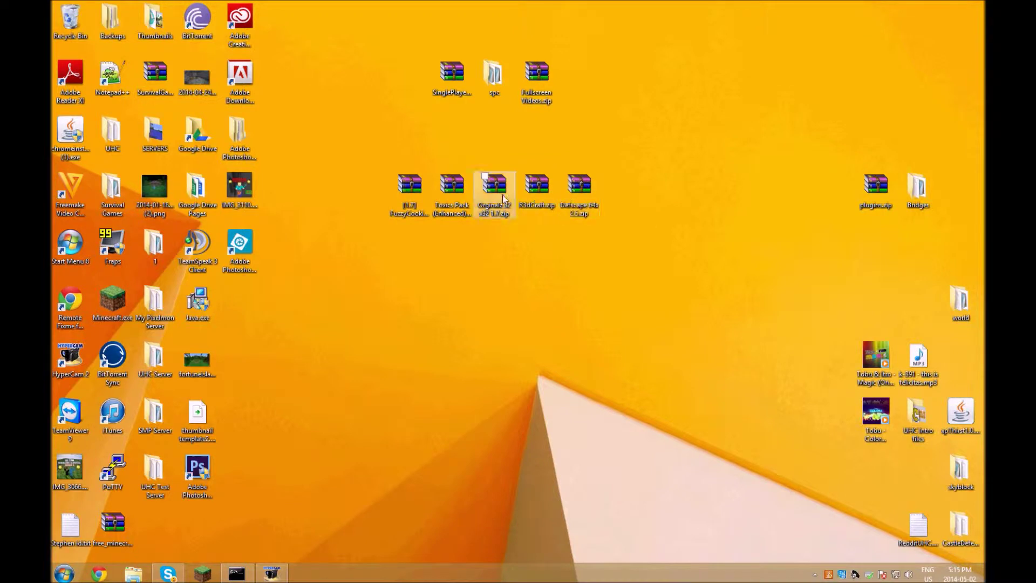
pyautogui.click(454, 190)
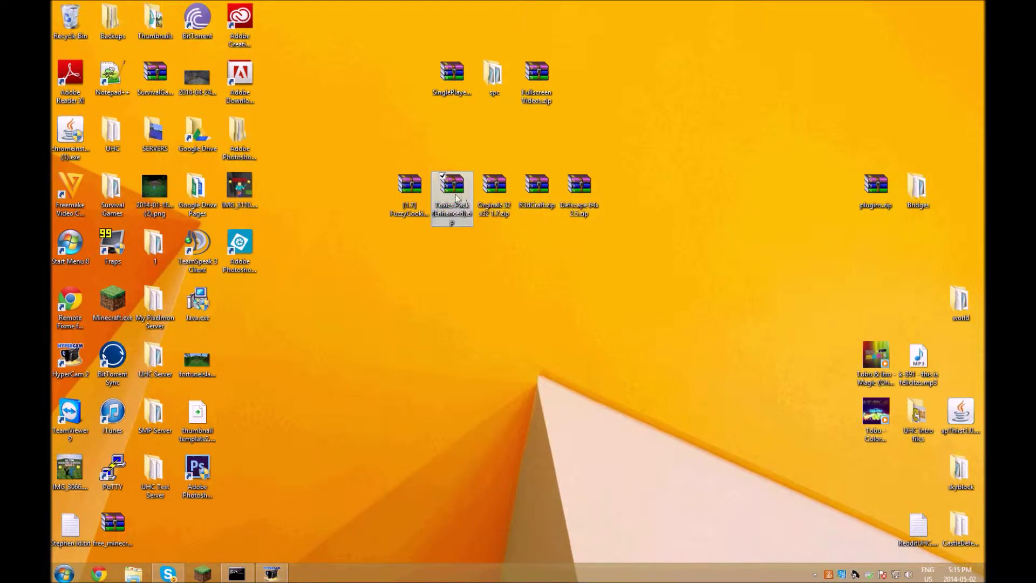
pyautogui.click(423, 193)
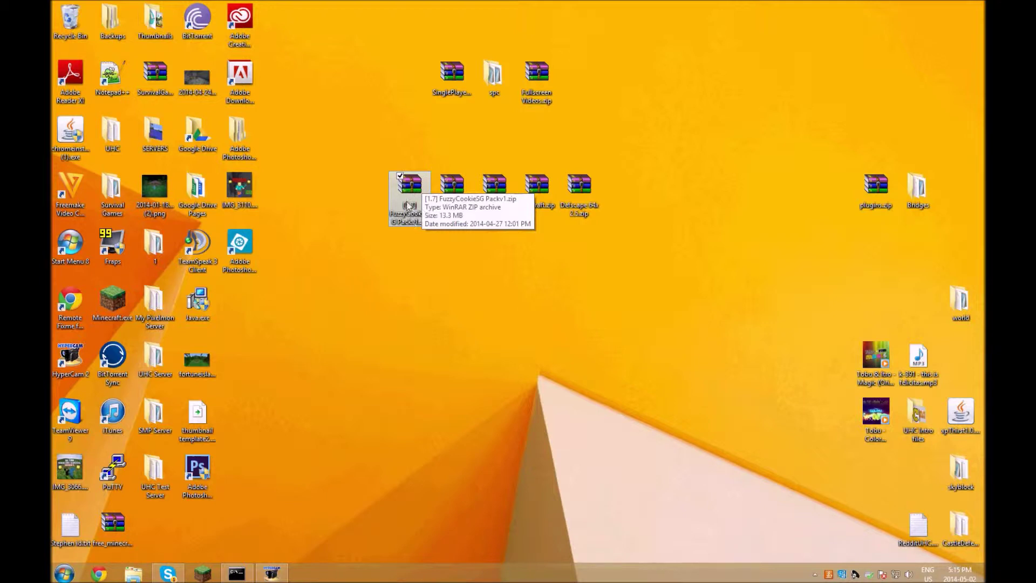
pyautogui.click(450, 204)
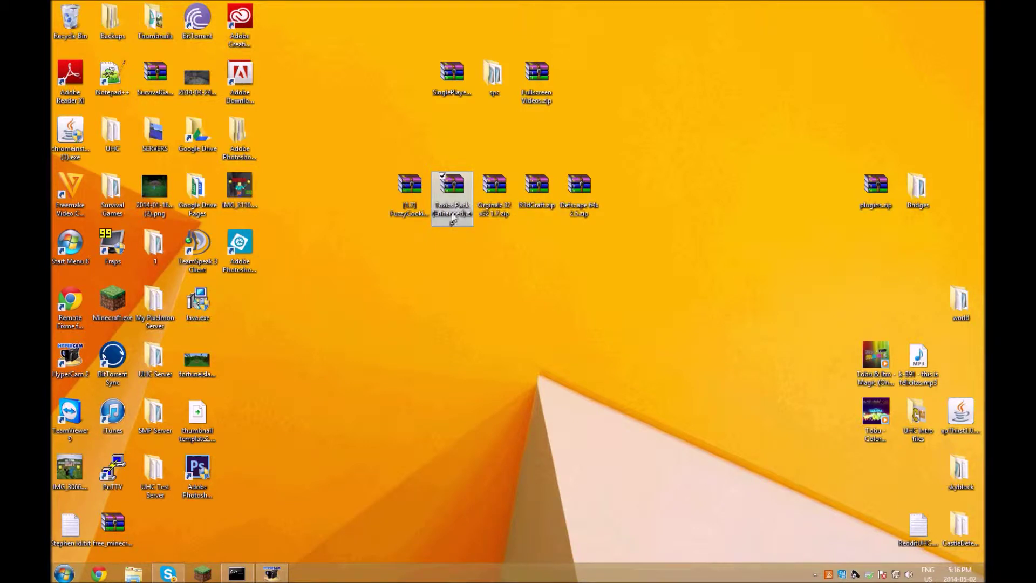
pyautogui.click(492, 193)
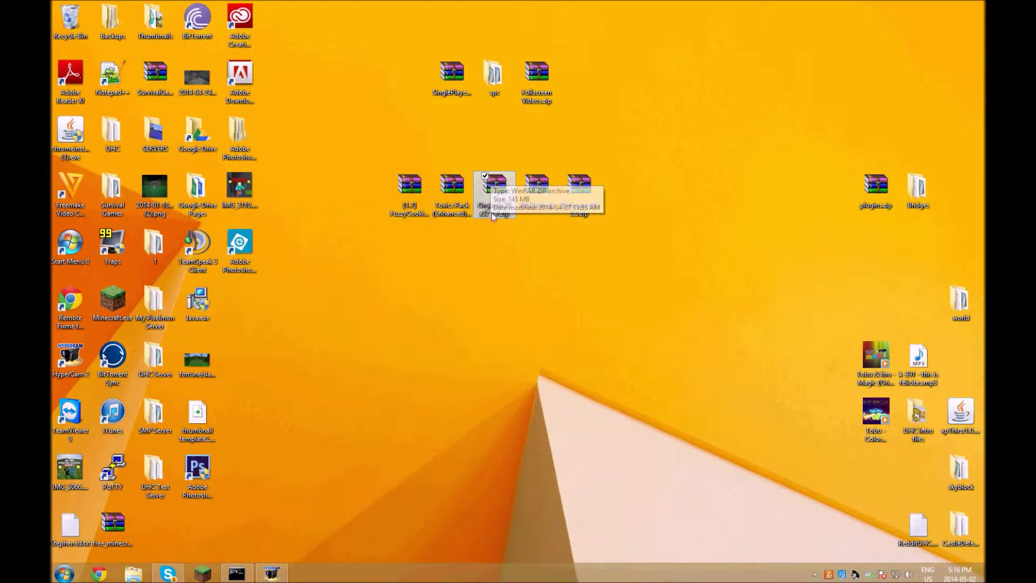
pyautogui.click(504, 270)
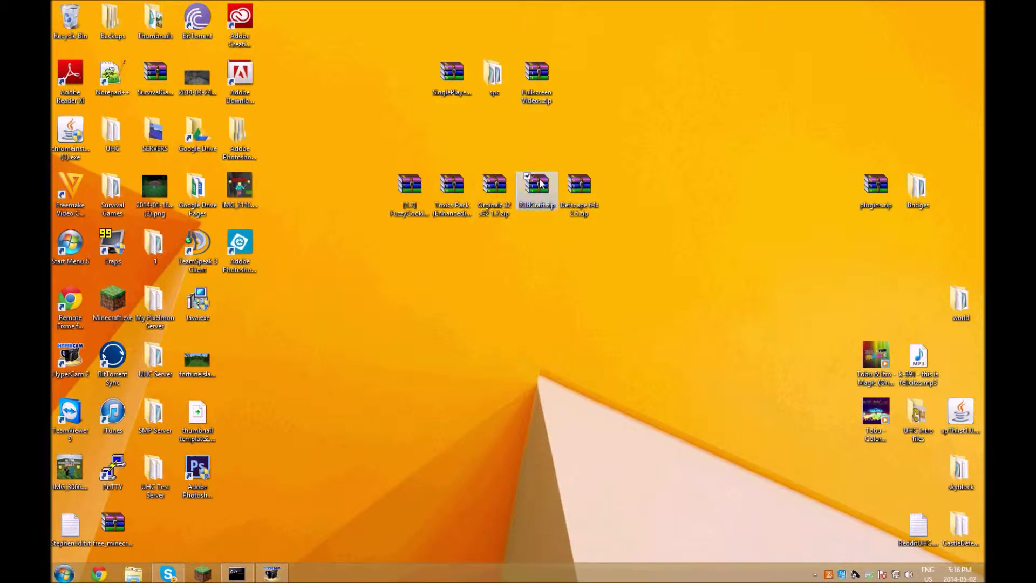
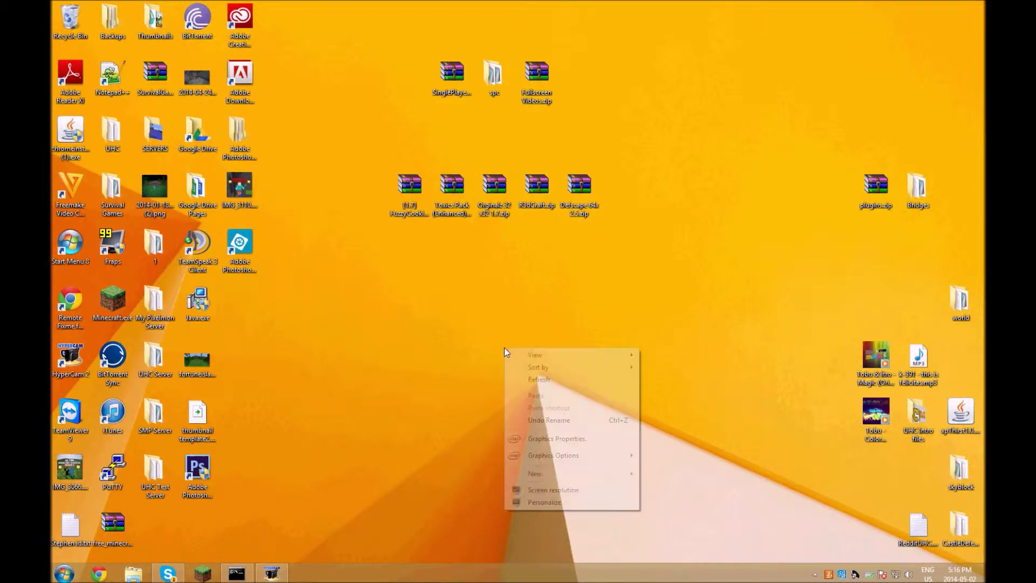
# Create a desktop folder named Texture Pack Tutorial and place it below the row of texture pack archives.
pyautogui.moveTo(559, 473)
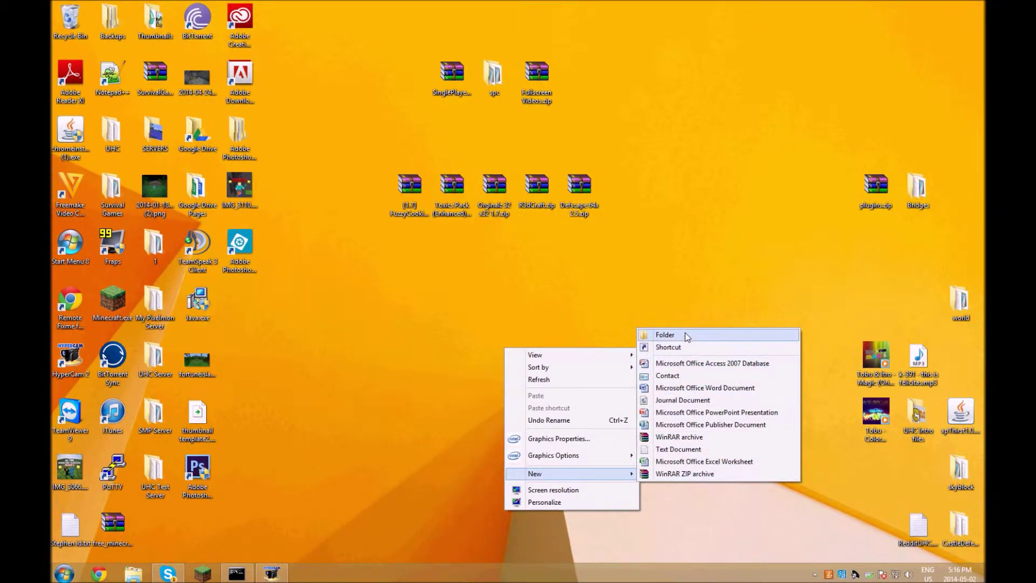
pyautogui.click(688, 335)
pyautogui.write('My')
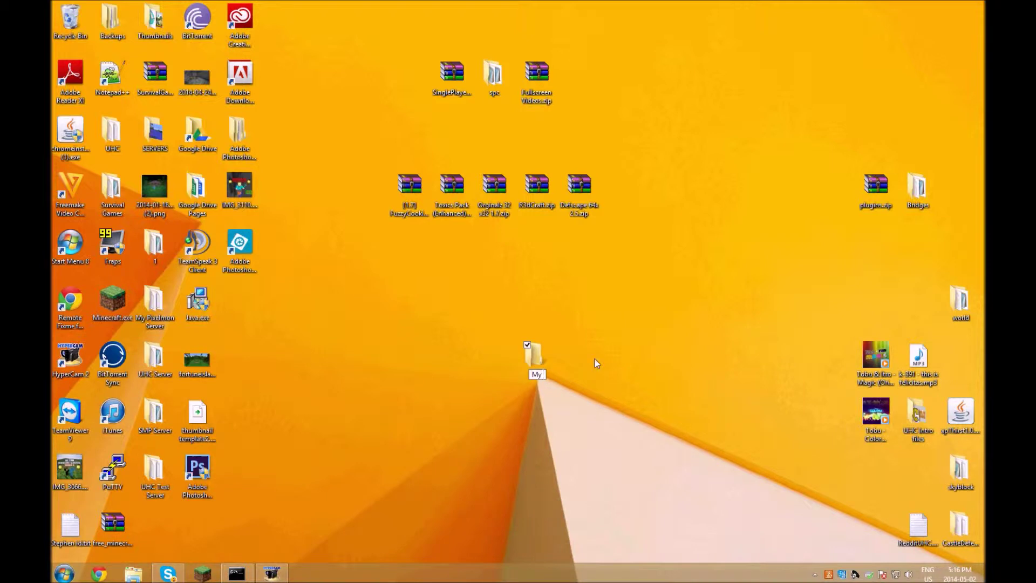
pyautogui.press('BackSpace')
pyautogui.press('BackSpace')
pyautogui.write('Texture Pack Tutorial')
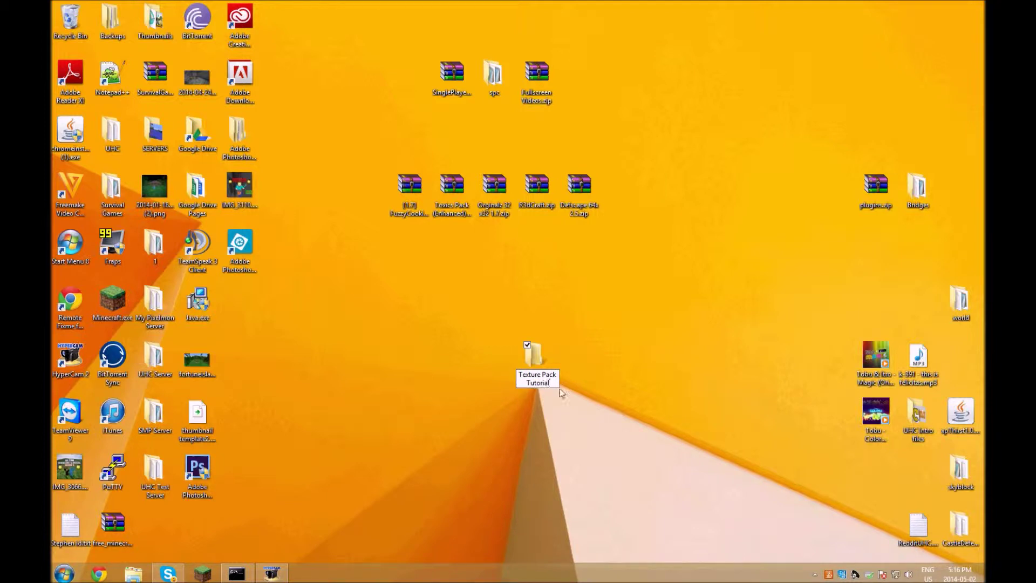
pyautogui.press('Return')
pyautogui.moveTo(535, 357); pyautogui.dragTo(456, 359)
pyautogui.click(568, 318)
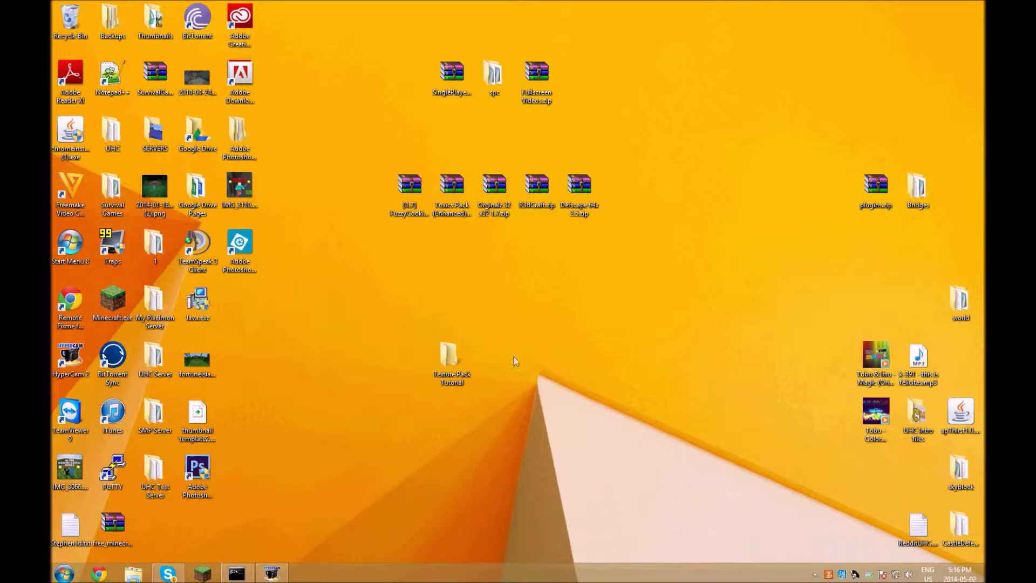
pyautogui.moveTo(461, 357); pyautogui.dragTo(497, 328)
pyautogui.click(598, 328)
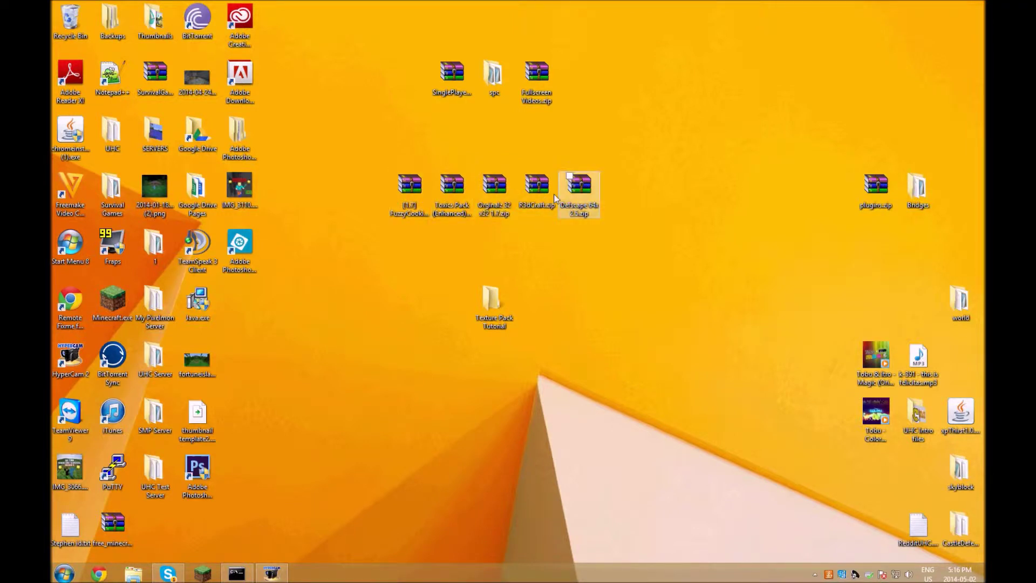
# Open R3dCraft.zip with Windows Explorer, copy all of its contents and close the archive window.
pyautogui.rightClick(536, 197)
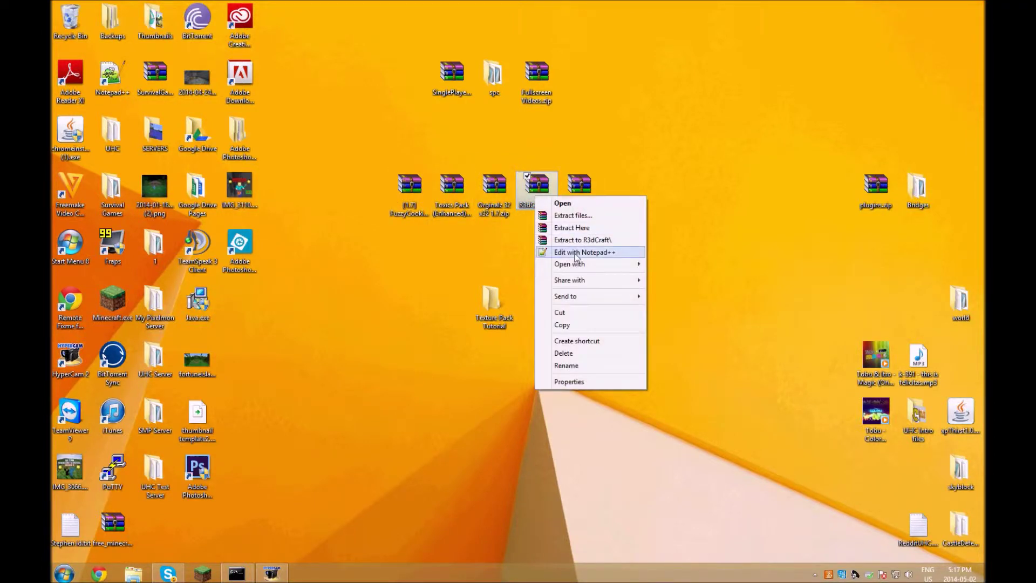
pyautogui.moveTo(577, 265)
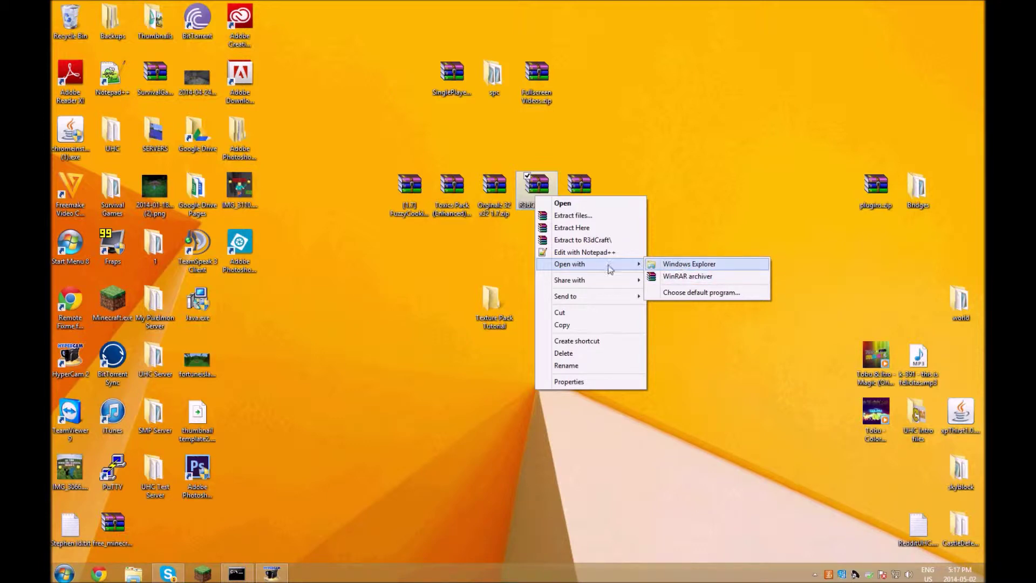
pyautogui.click(674, 265)
pyautogui.moveTo(507, 108); pyautogui.dragTo(693, 105)
pyautogui.moveTo(479, 245); pyautogui.dragTo(510, 165)
pyautogui.rightClick(513, 188)
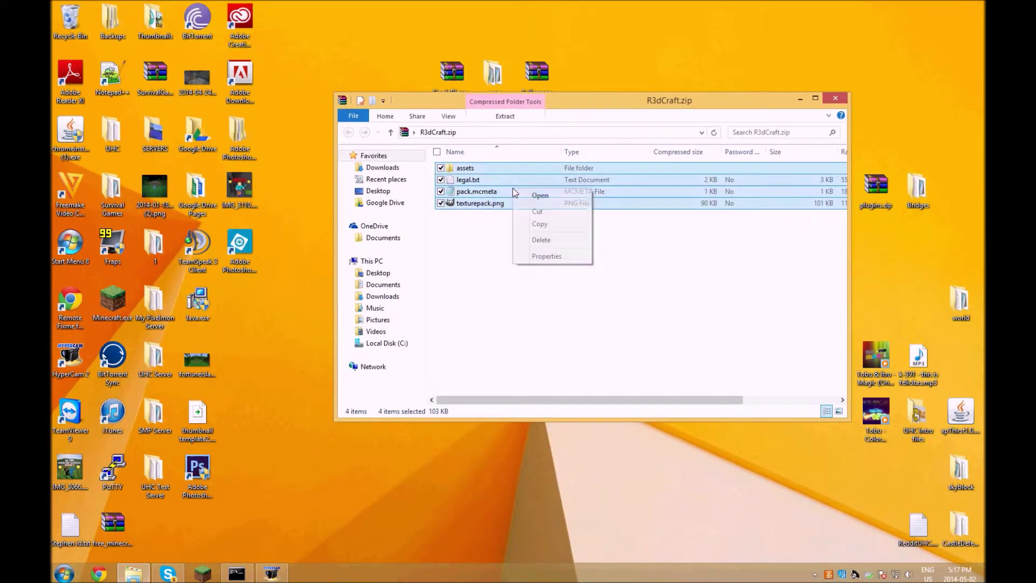
pyautogui.click(546, 222)
pyautogui.click(830, 103)
# Paste the copied R3dCraft files into the Texture Pack Tutorial folder.
pyautogui.doubleClick(492, 305)
pyautogui.rightClick(537, 271)
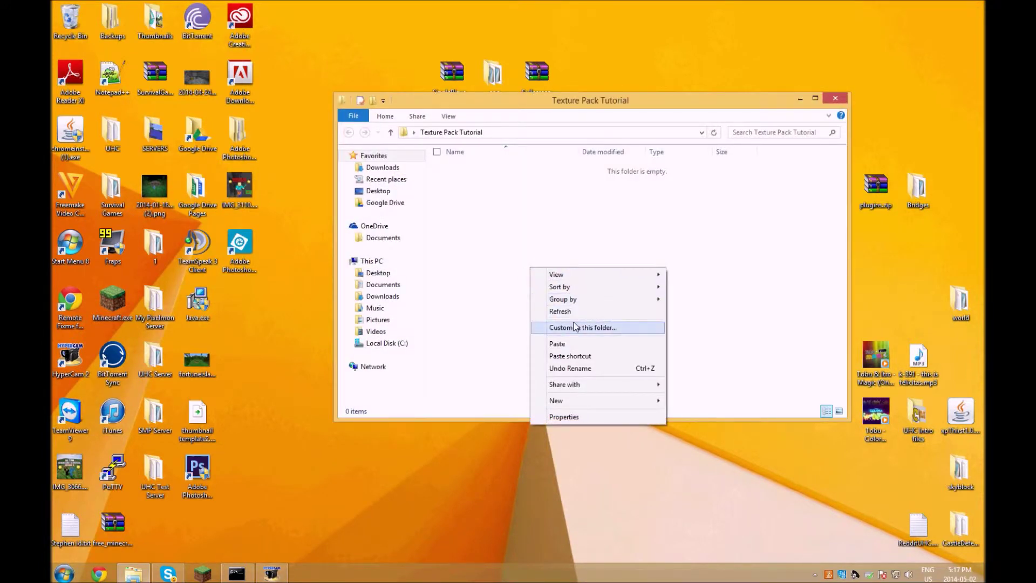
pyautogui.click(559, 345)
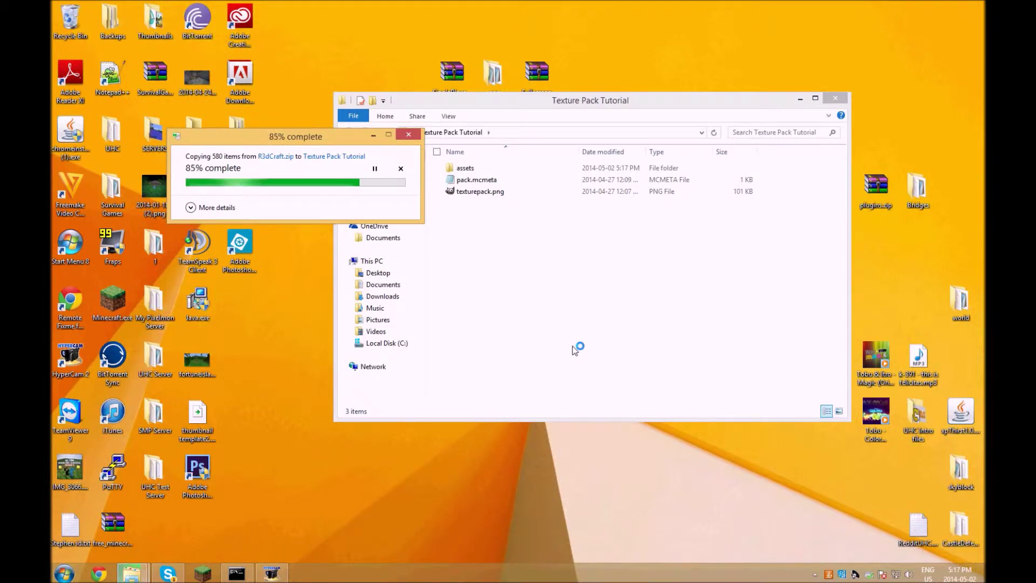
pyautogui.moveTo(608, 103); pyautogui.dragTo(576, 137)
pyautogui.click(541, 309)
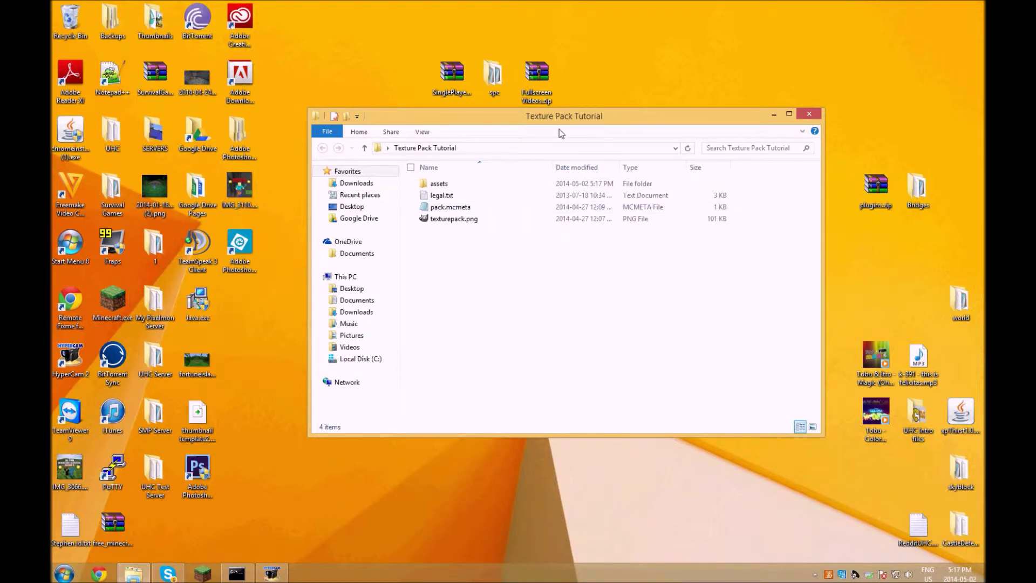
pyautogui.moveTo(487, 122); pyautogui.dragTo(518, 112)
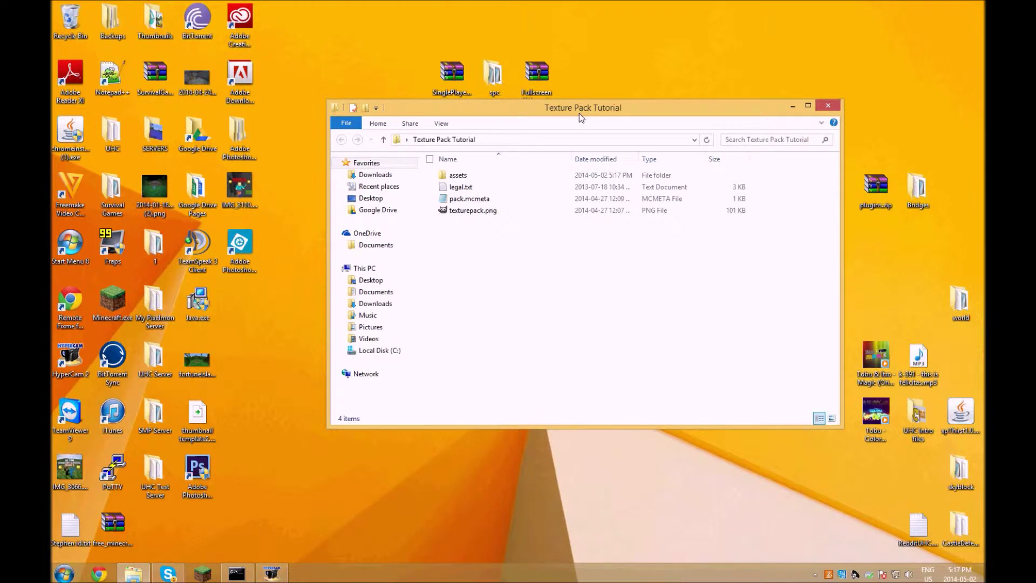
pyautogui.moveTo(578, 112); pyautogui.dragTo(535, 92)
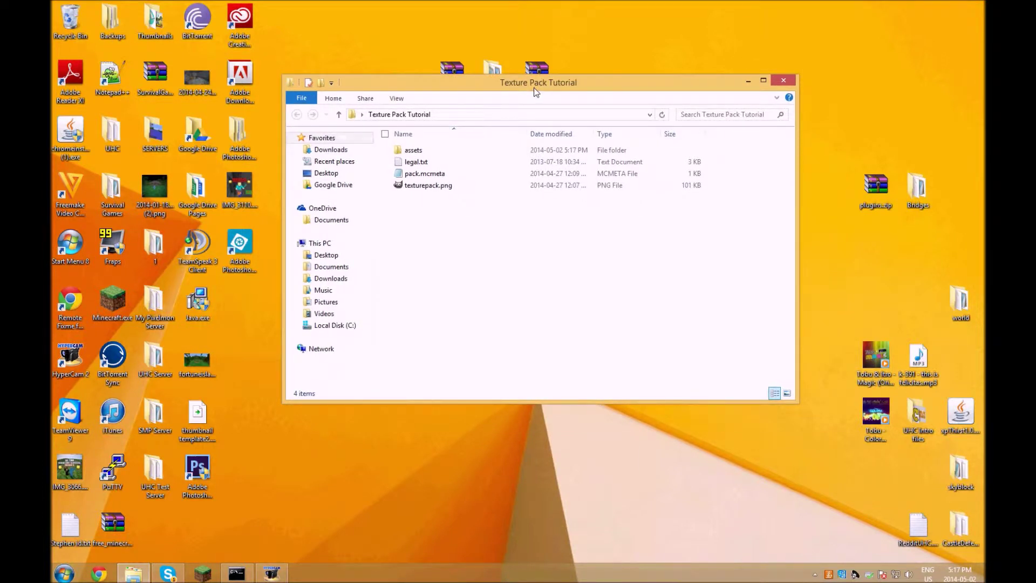
pyautogui.doubleClick(452, 186)
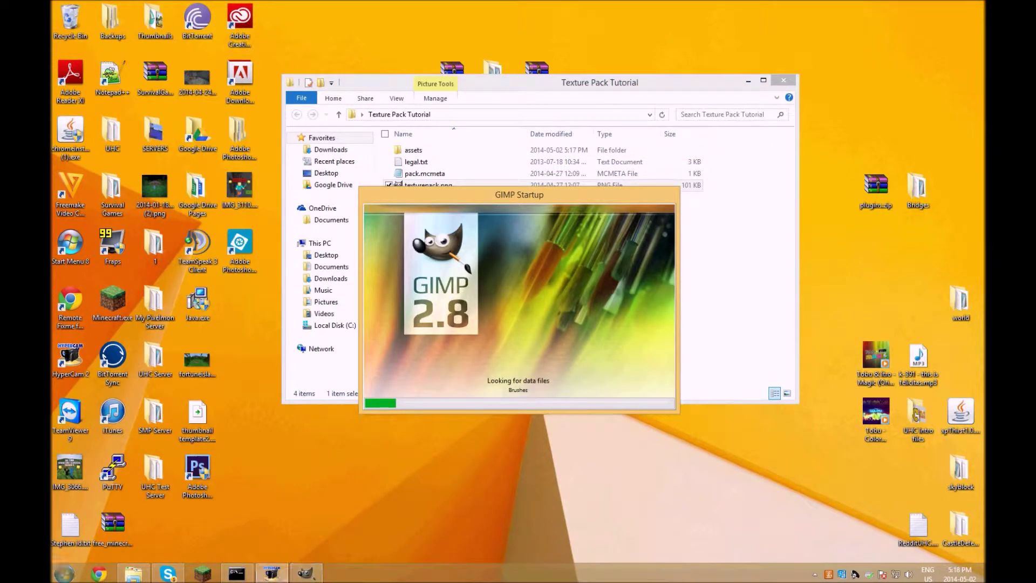
pyautogui.rightClick(307, 573)
pyautogui.click(304, 552)
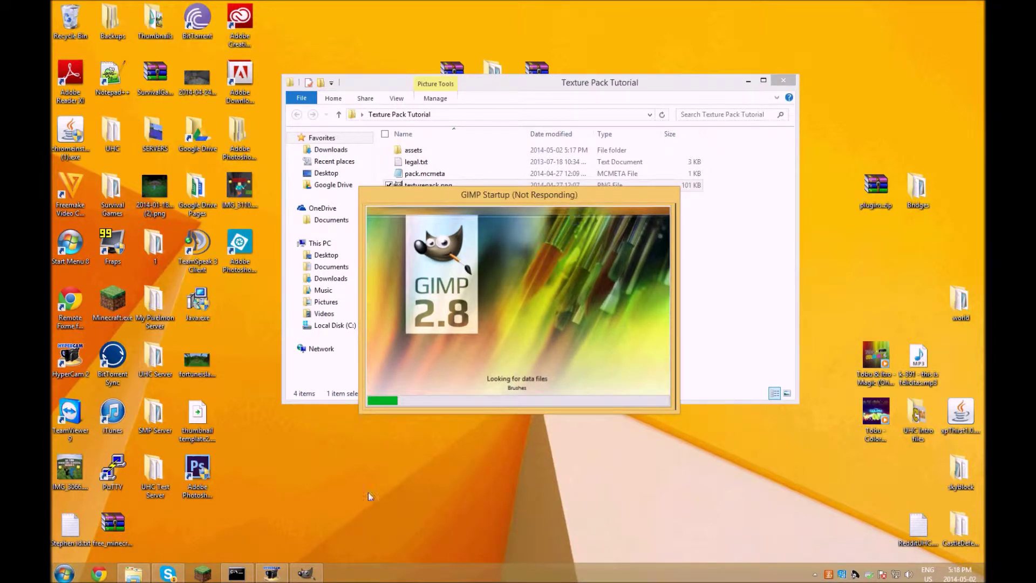
pyautogui.rightClick(312, 574)
pyautogui.click(312, 544)
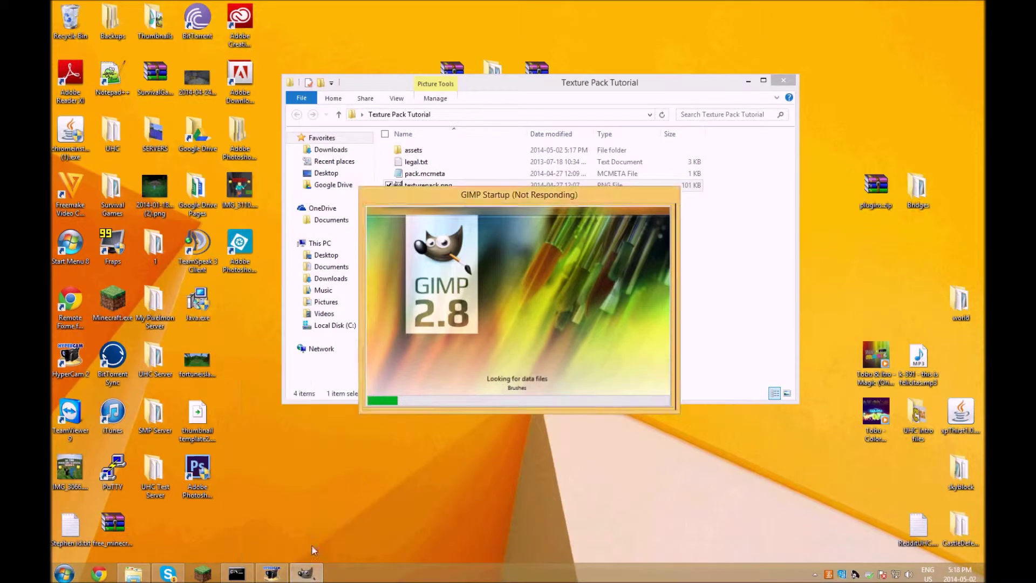
pyautogui.click(523, 321)
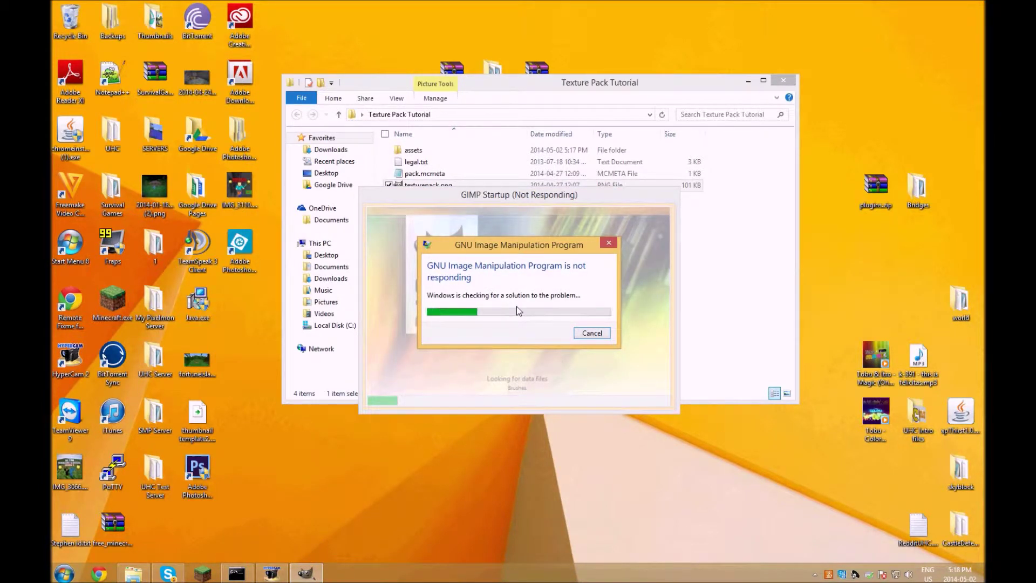
pyautogui.click(455, 224)
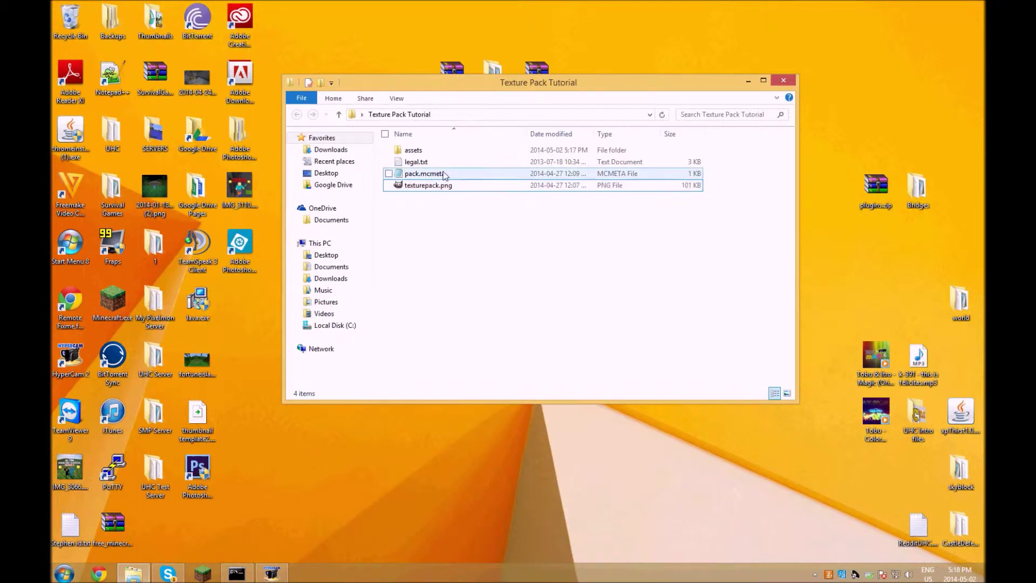
# Open pack.mcmeta in Notepad to read the pack format and description, and close it without editing.
pyautogui.doubleClick(449, 175)
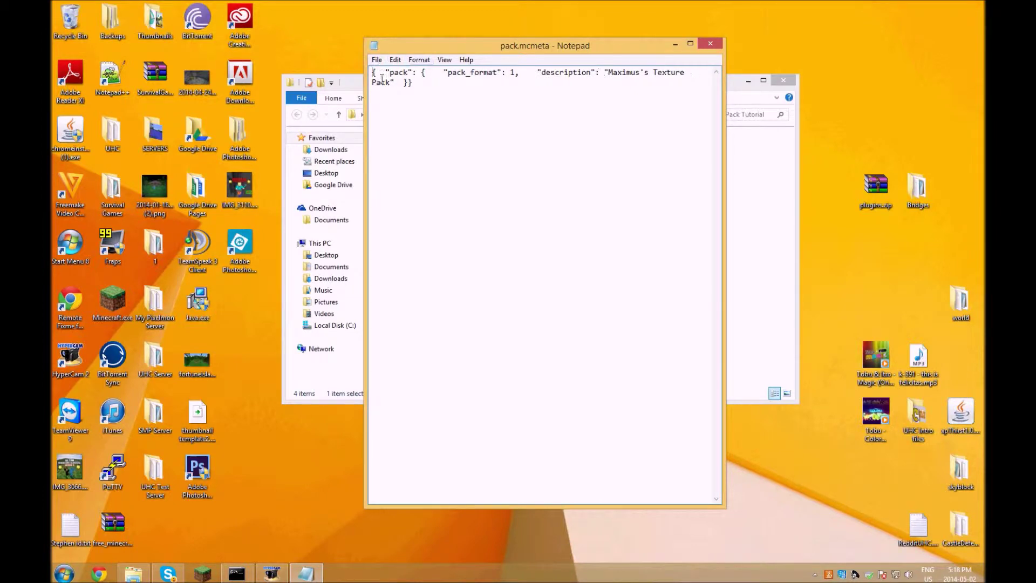
pyautogui.click(691, 44)
pyautogui.click(963, 8)
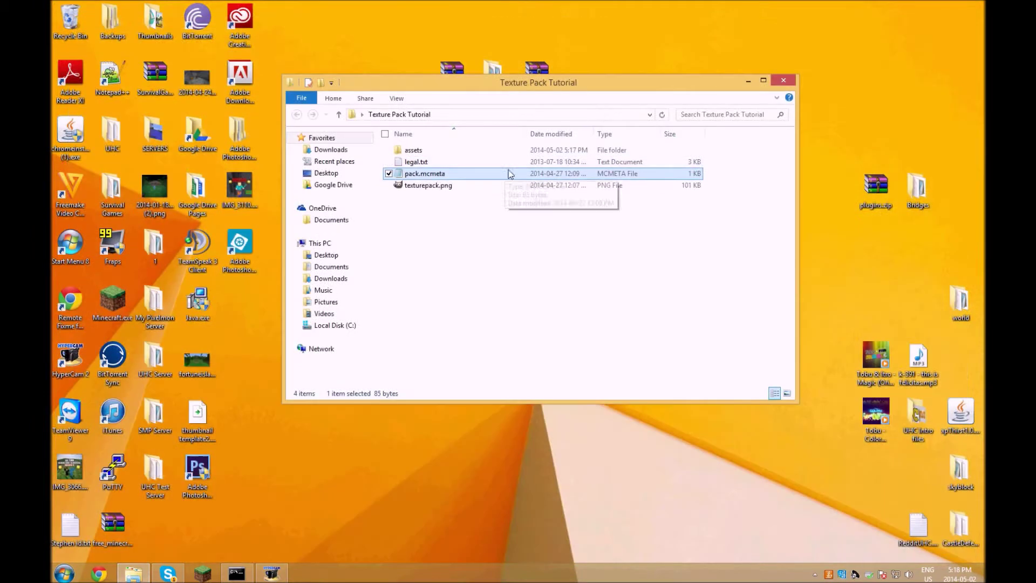
# Examine the pack's folder structure through assets, minecraft, textures, gui and container, and return to the Texture Pack Tutorial folder.
pyautogui.doubleClick(435, 151)
pyautogui.click(432, 152)
pyautogui.doubleClick(432, 152)
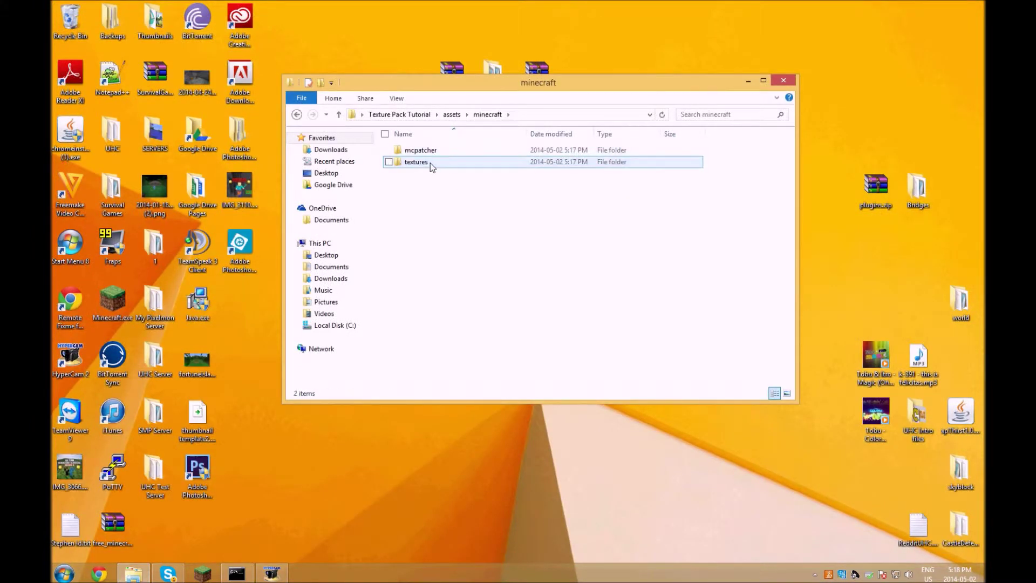
pyautogui.doubleClick(430, 163)
pyautogui.doubleClick(426, 210)
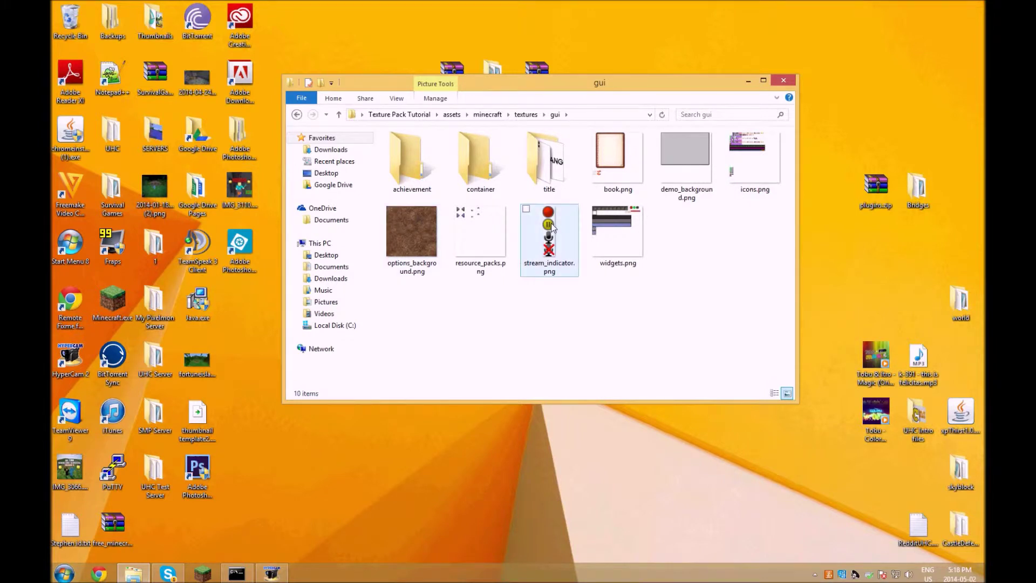
pyautogui.click(477, 160)
pyautogui.doubleClick(477, 161)
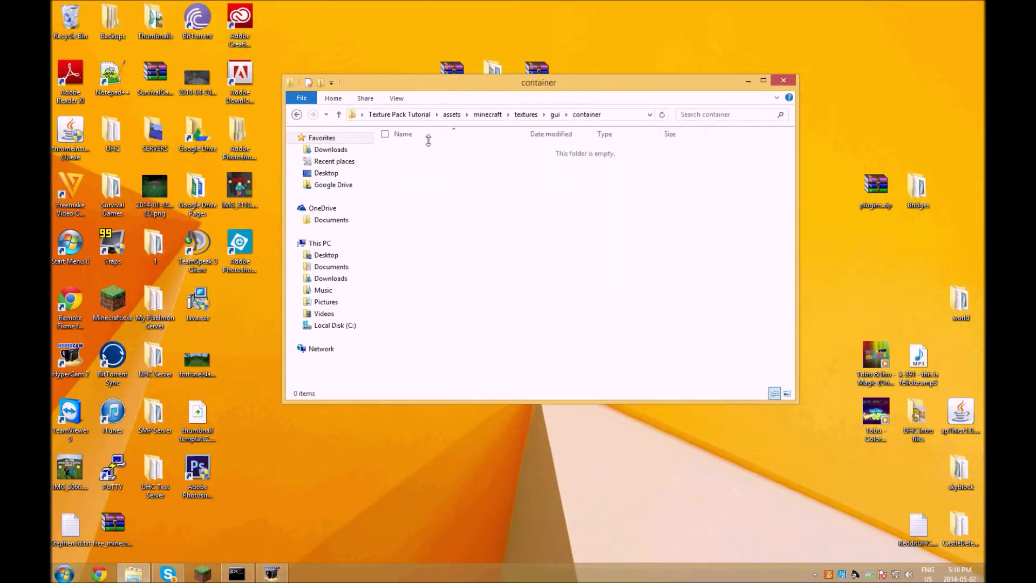
pyautogui.doubleClick(296, 115)
pyautogui.click(296, 115)
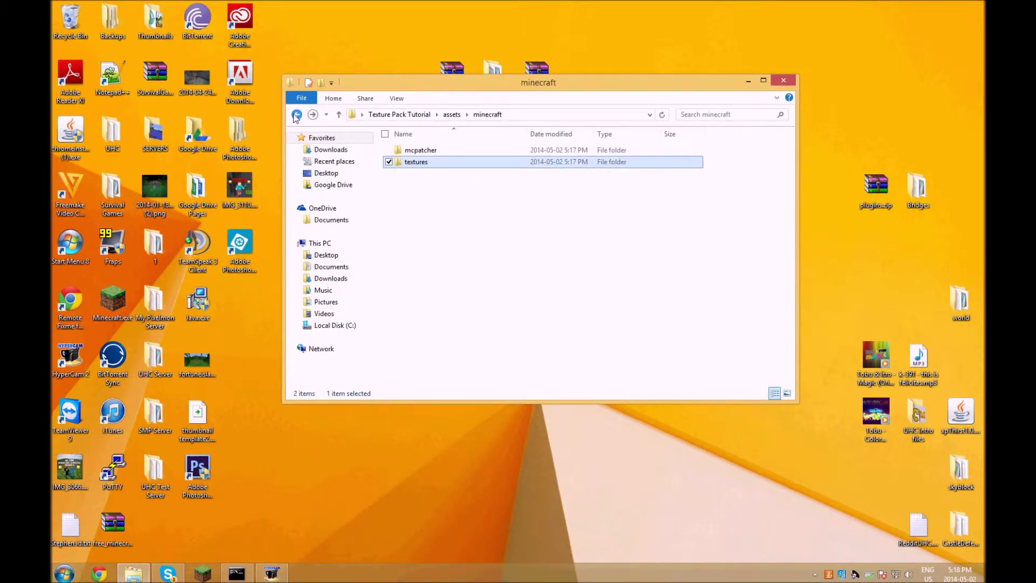
pyautogui.click(296, 115)
pyautogui.click(296, 115)
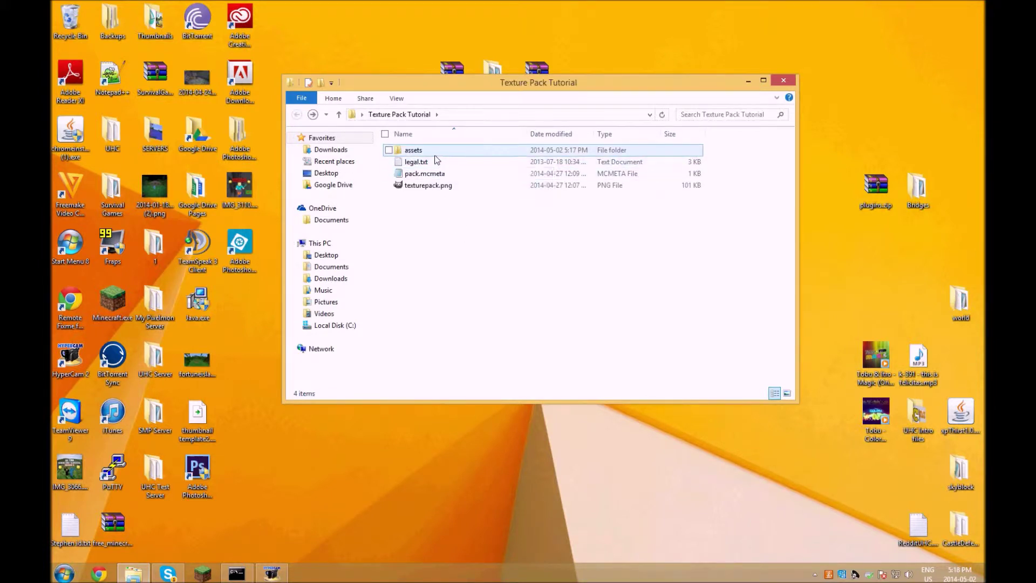
# Open pack.mcmeta in Notepad, highlight the description text to examine it, and close the file without editing.
pyautogui.click(446, 175)
pyautogui.doubleClick(446, 175)
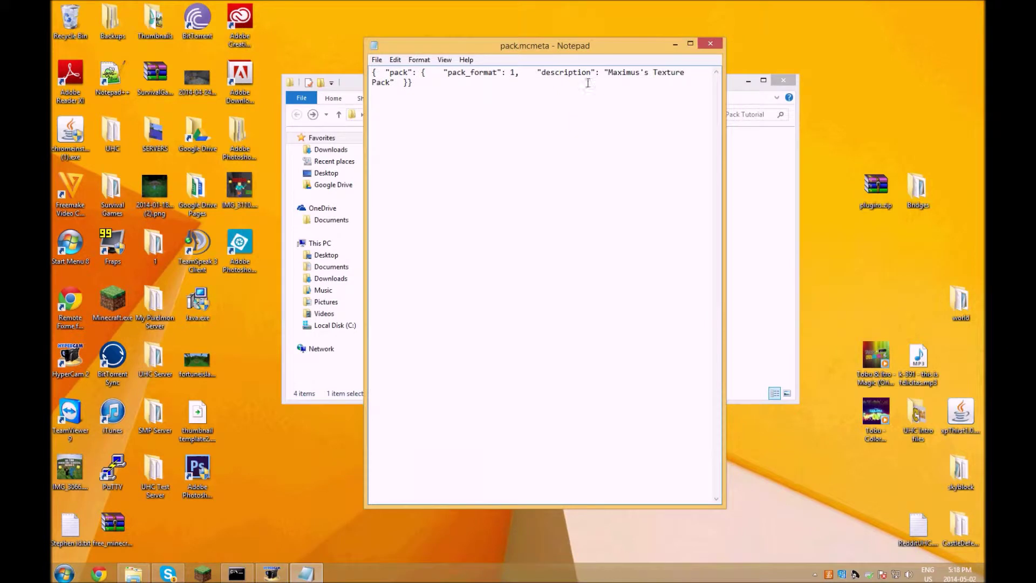
pyautogui.moveTo(608, 73); pyautogui.dragTo(686, 73)
pyautogui.click(633, 95)
pyautogui.moveTo(610, 72); pyautogui.dragTo(673, 77)
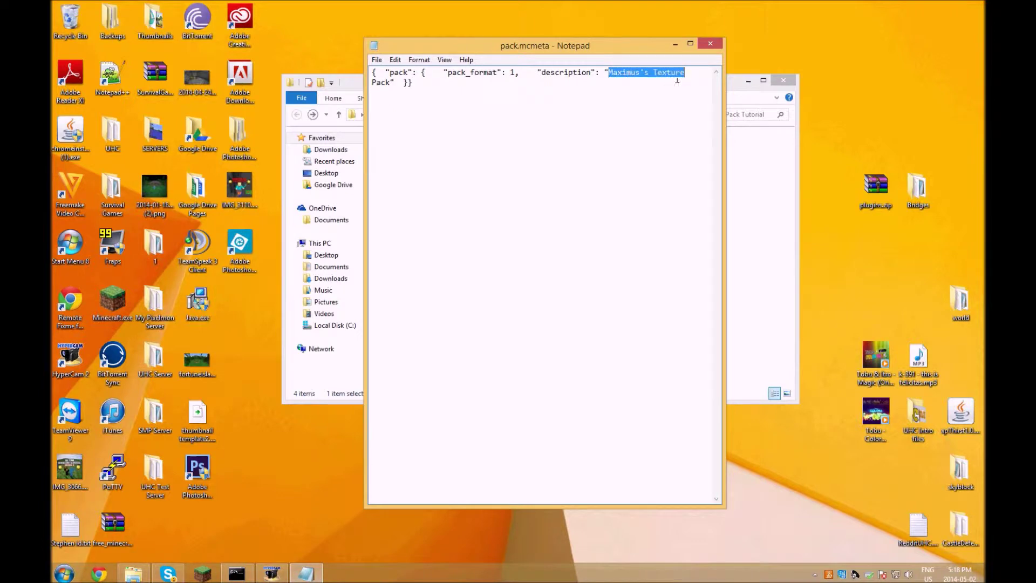
pyautogui.click(522, 91)
pyautogui.click(710, 43)
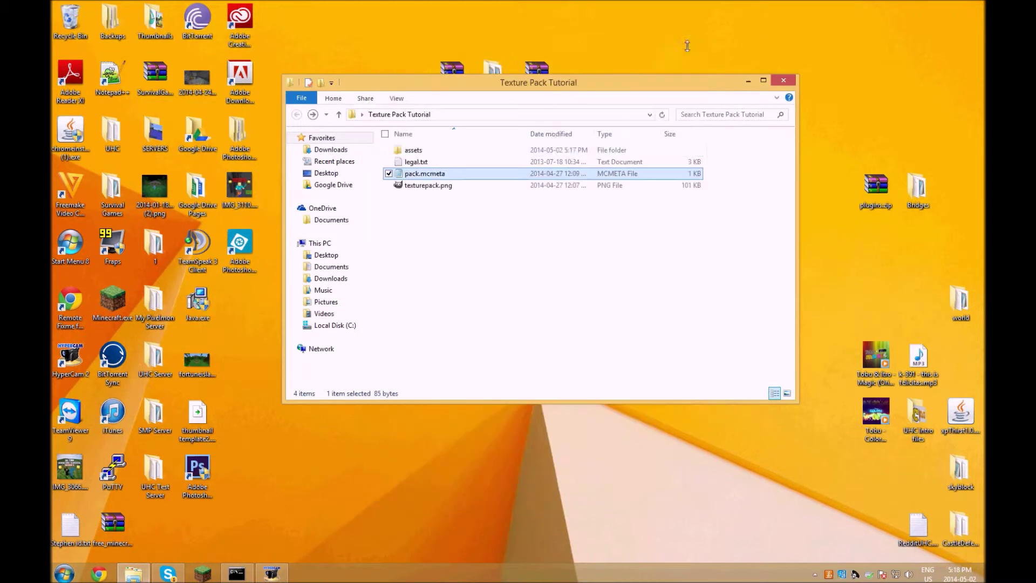
# Open legal.txt in Notepad to read the R3D.CRAFT copyright information, and close it.
pyautogui.doubleClick(416, 161)
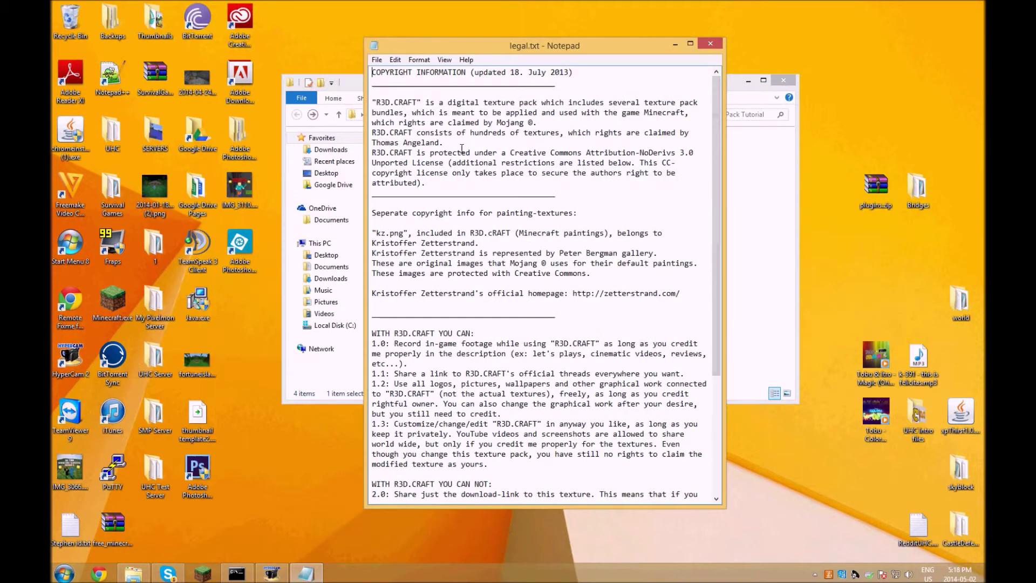
pyautogui.moveTo(711, 125); pyautogui.dragTo(712, 47)
pyautogui.click(711, 39)
pyautogui.click(522, 224)
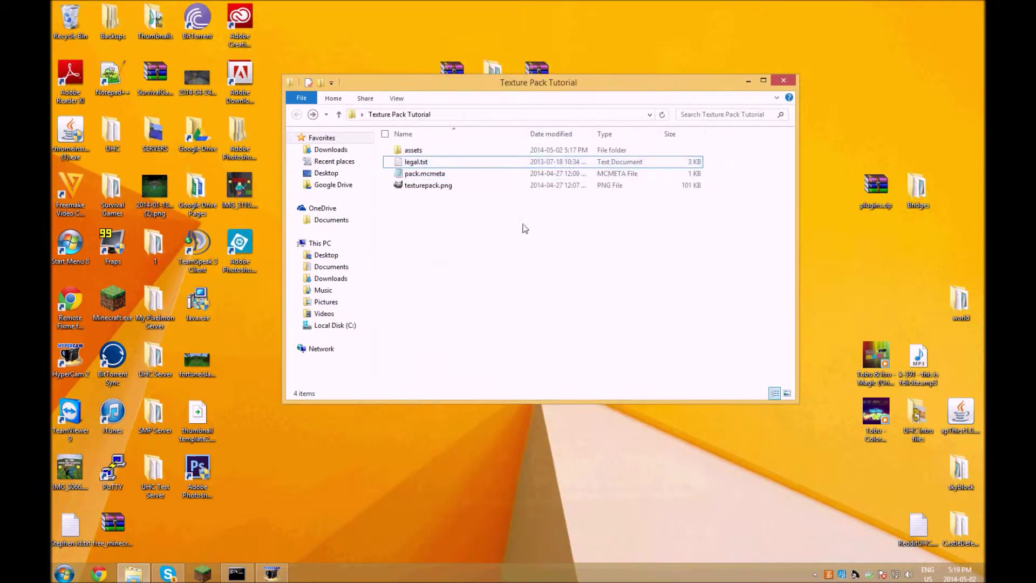
pyautogui.click(425, 165)
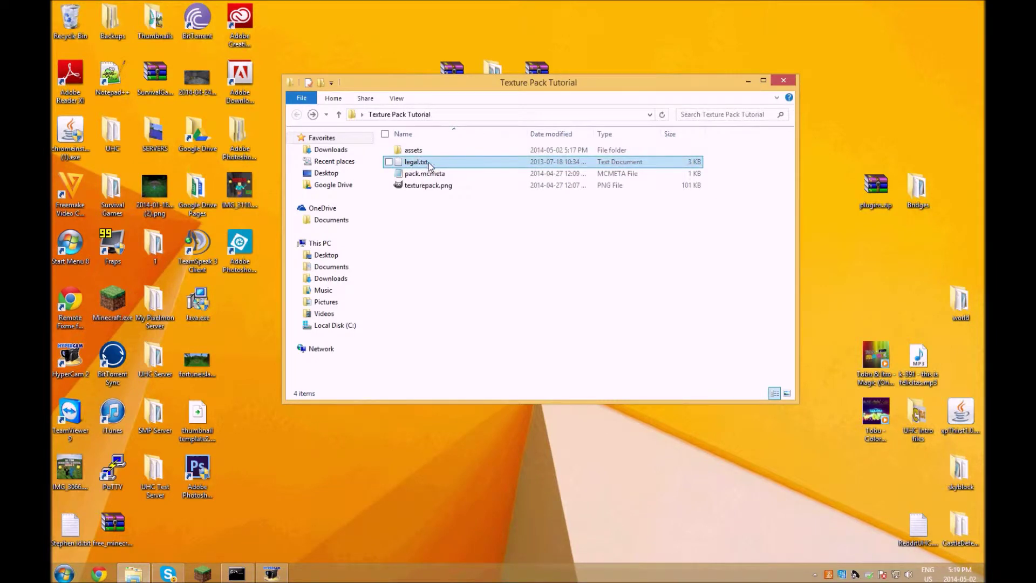
# Examine the glass textures in assets, minecraft, mcpatcher and ctm, and return to the minecraft folder.
pyautogui.doubleClick(431, 150)
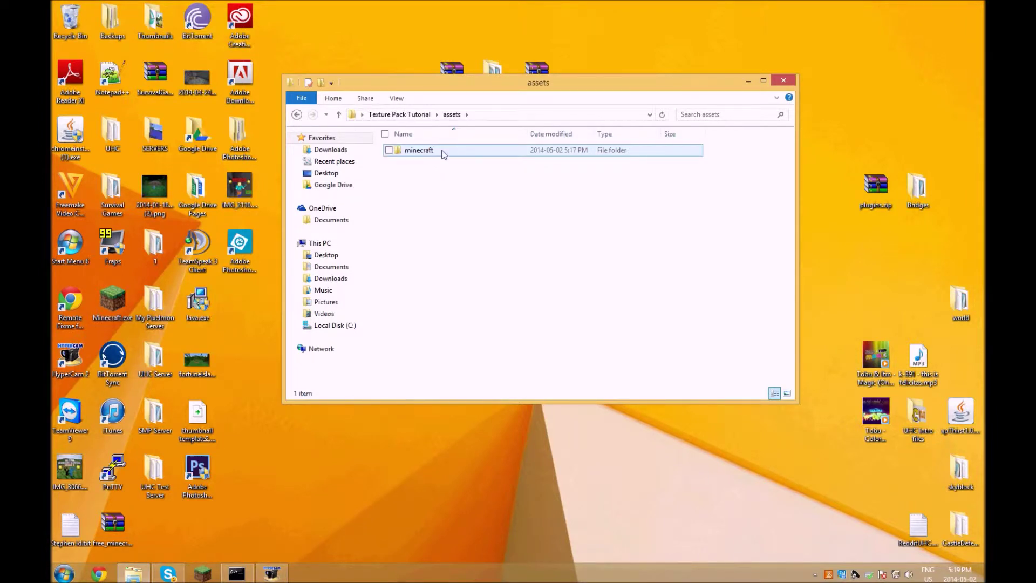
pyautogui.doubleClick(419, 150)
pyautogui.doubleClick(449, 154)
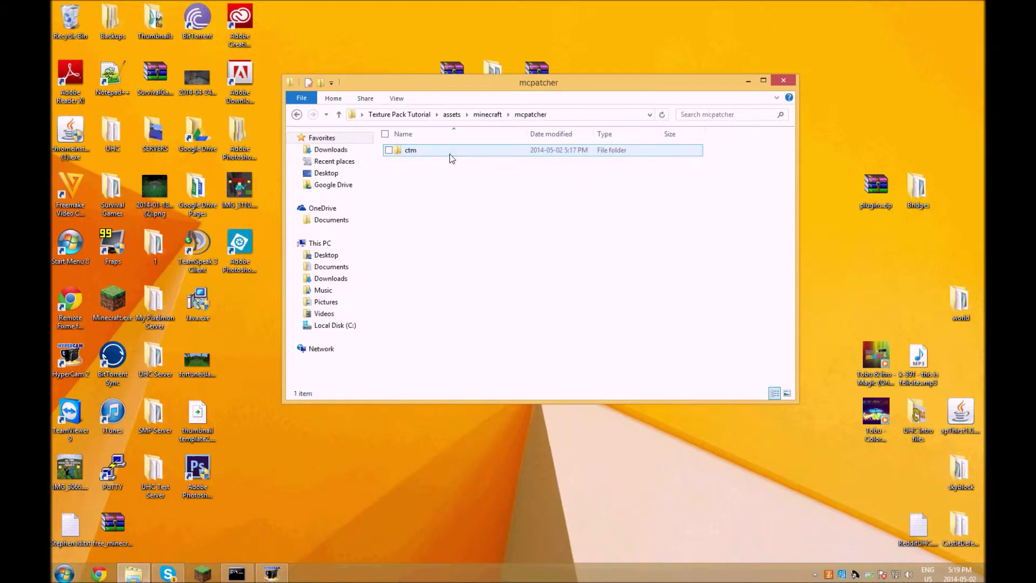
pyautogui.doubleClick(425, 151)
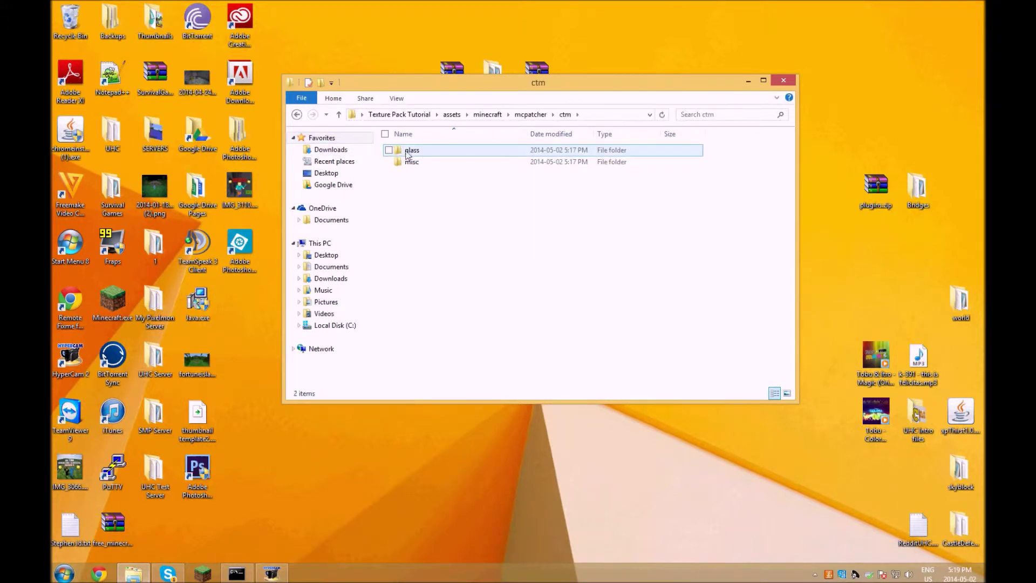
pyautogui.doubleClick(424, 150)
pyautogui.moveTo(790, 171); pyautogui.dragTo(794, 241)
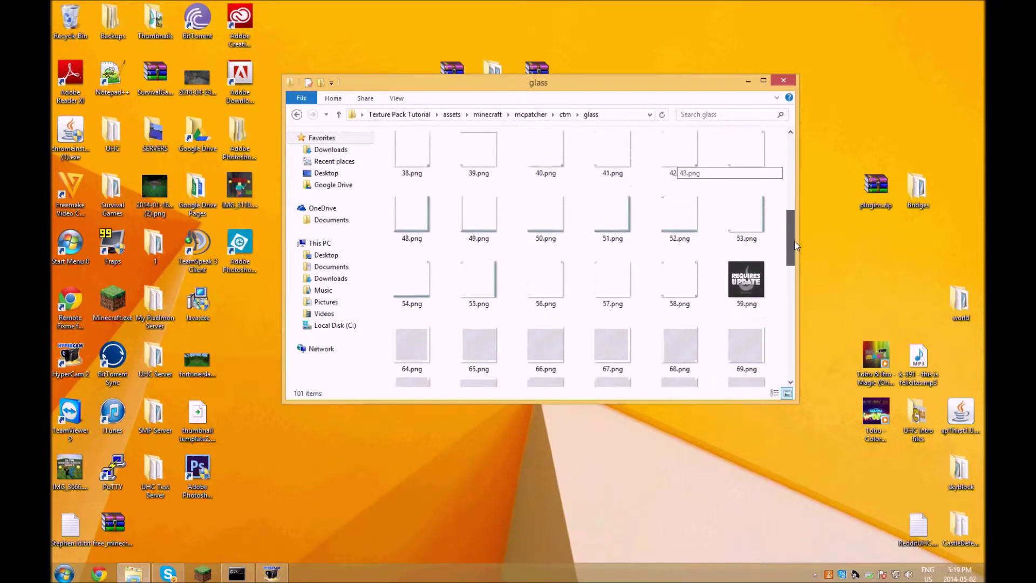
pyautogui.click(300, 115)
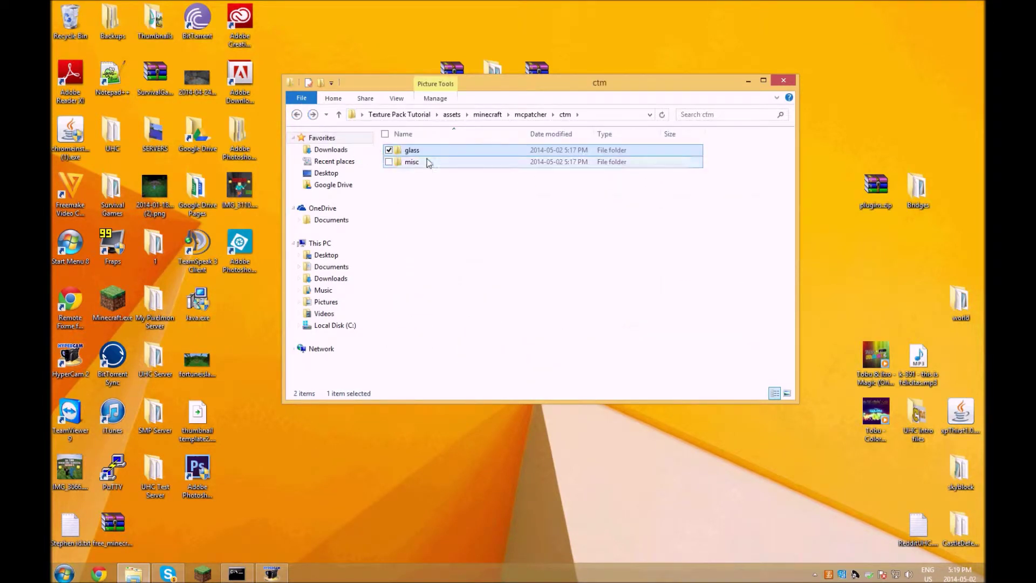
pyautogui.click(297, 115)
pyautogui.click(297, 115)
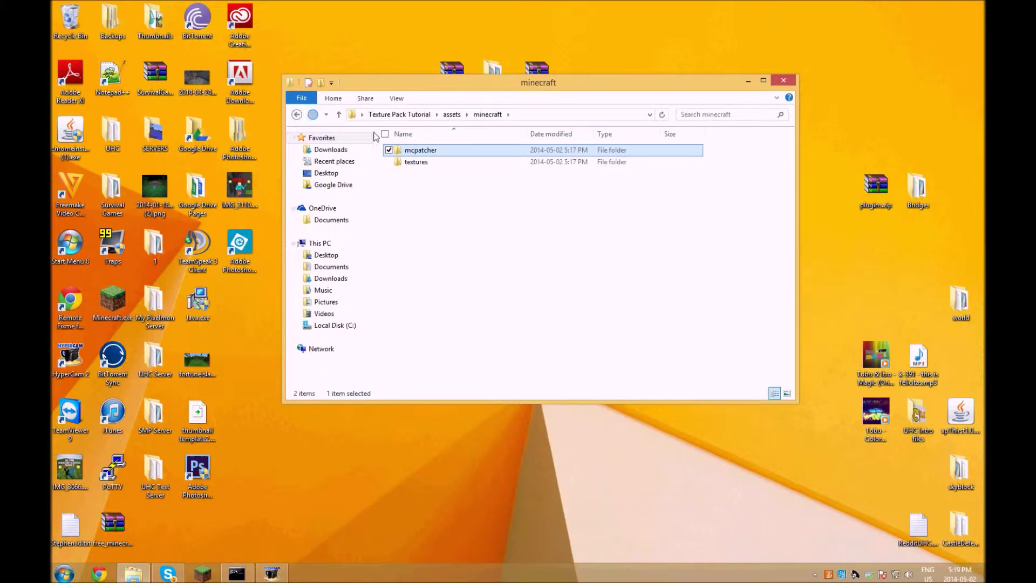
# Try to delete the mcpatcher folder from the minecraft folder.
pyautogui.rightClick(424, 153)
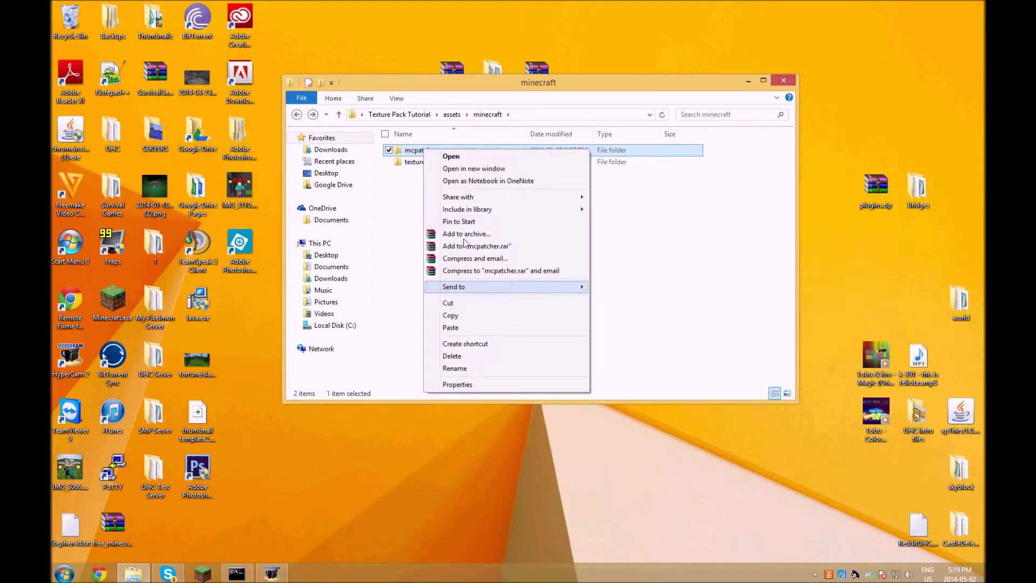
pyautogui.click(465, 358)
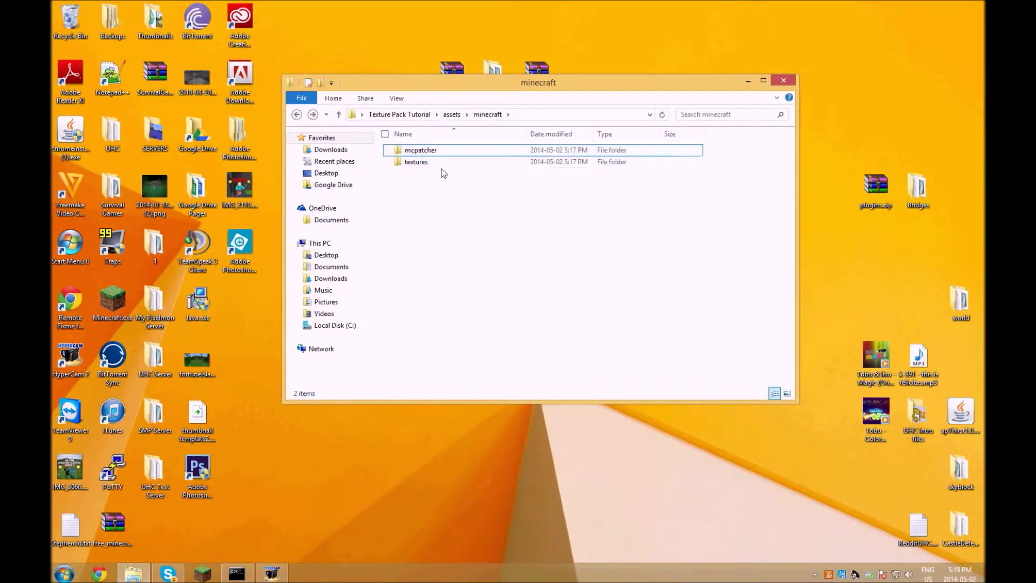
# Open the textures folder, inspect the assets and minecraft folders in Defscape 64x 2.5.zip with Windows Explorer, and close the archive.
pyautogui.doubleClick(424, 163)
pyautogui.moveTo(469, 92); pyautogui.dragTo(463, 243)
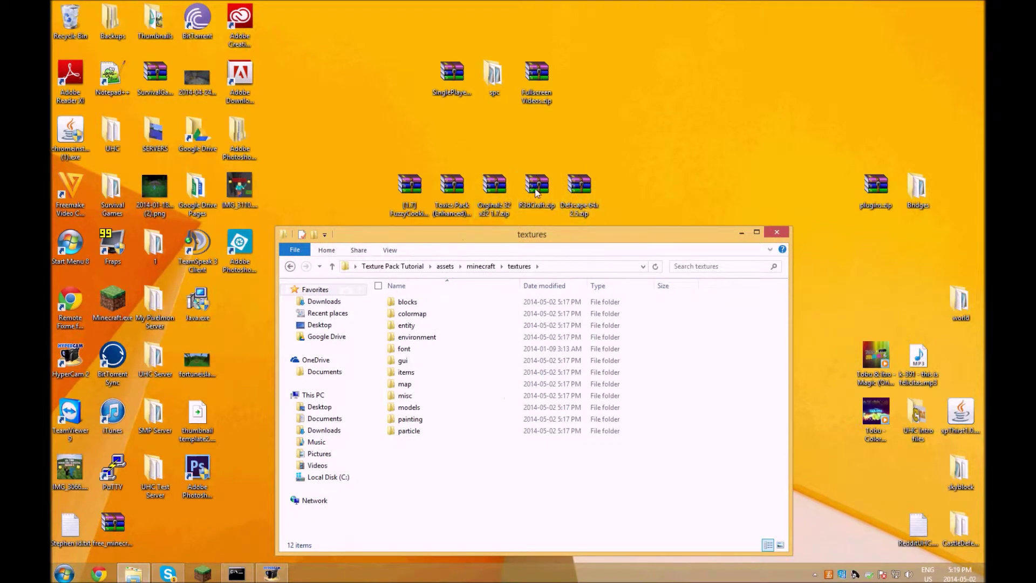
pyautogui.rightClick(582, 188)
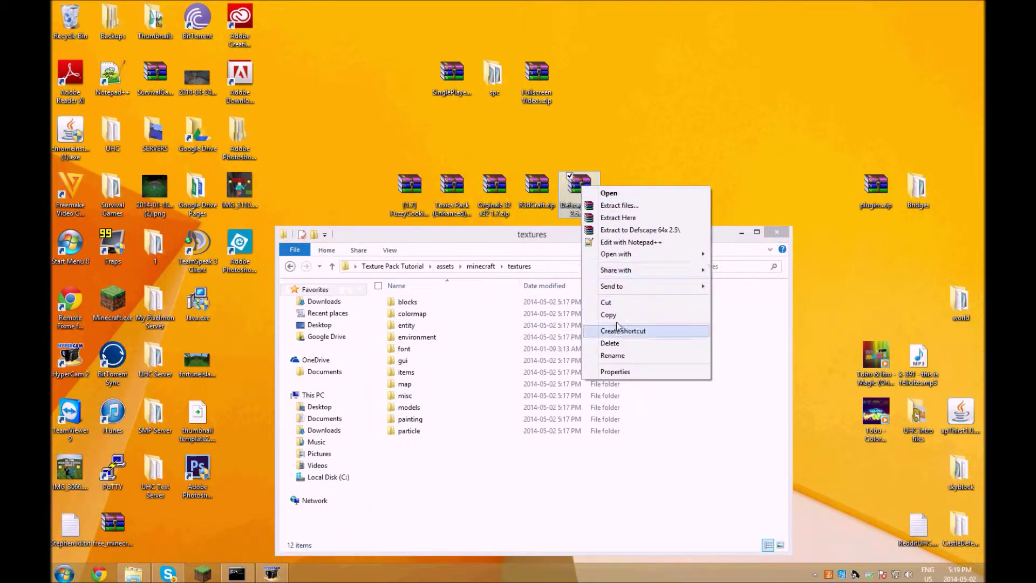
pyautogui.moveTo(626, 253)
pyautogui.click(746, 253)
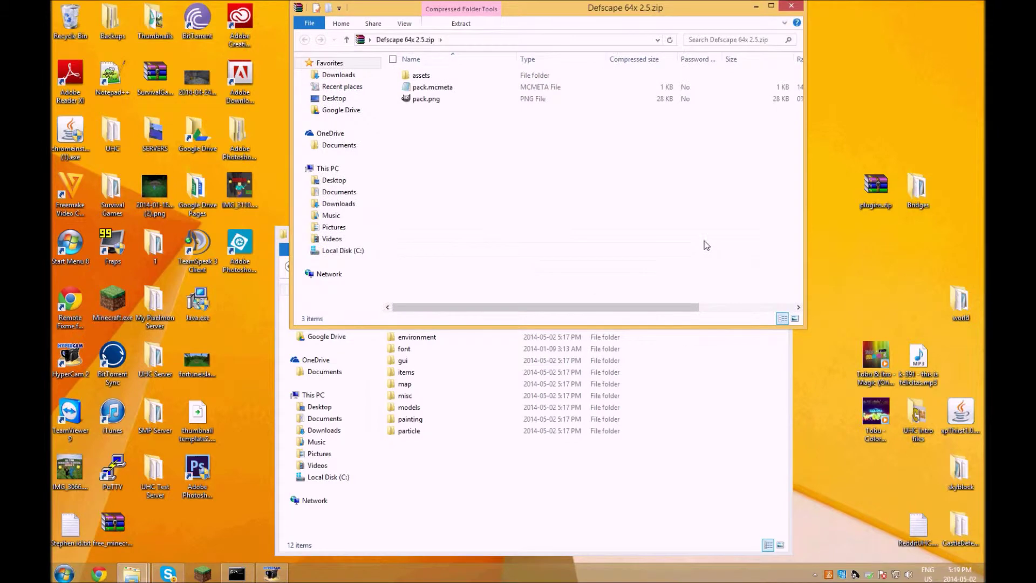
pyautogui.doubleClick(438, 80)
pyautogui.doubleClick(434, 76)
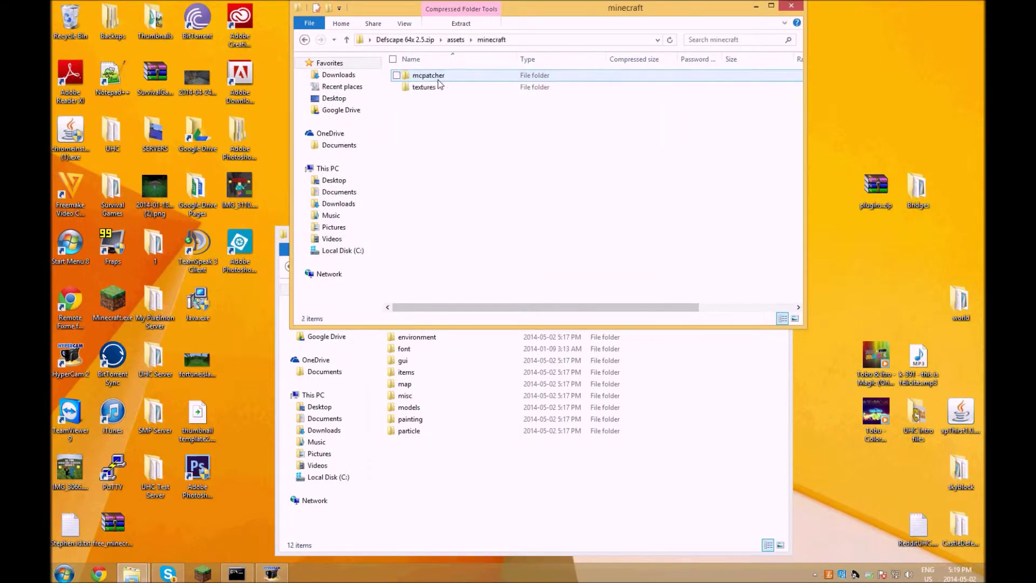
pyautogui.click(783, 6)
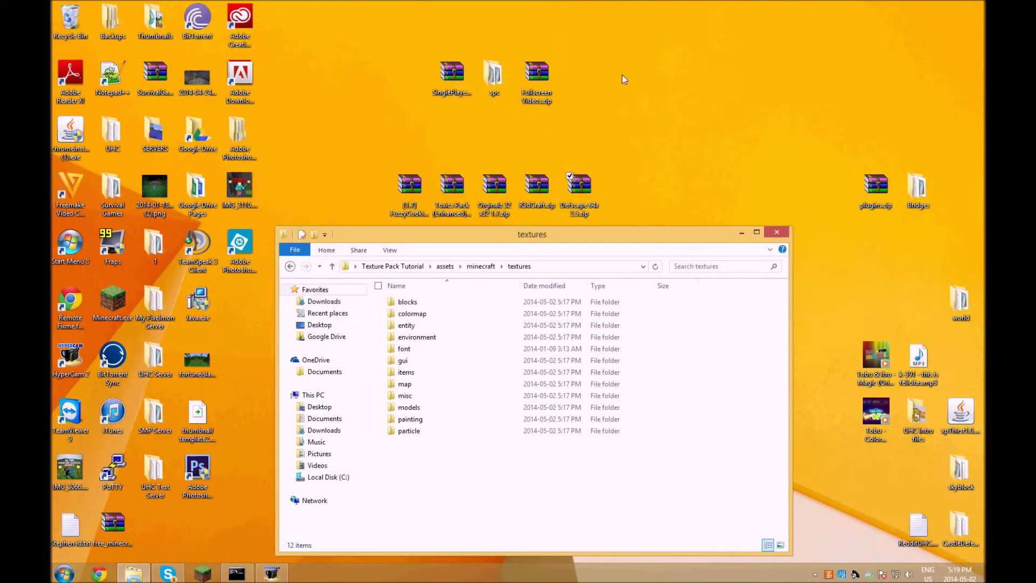
# Open Orginalz 32 x32 1.7.zip with Windows Explorer, examine its minecraft and textures folders, and close the archive.
pyautogui.rightClick(507, 198)
pyautogui.moveTo(561, 267)
pyautogui.click(684, 267)
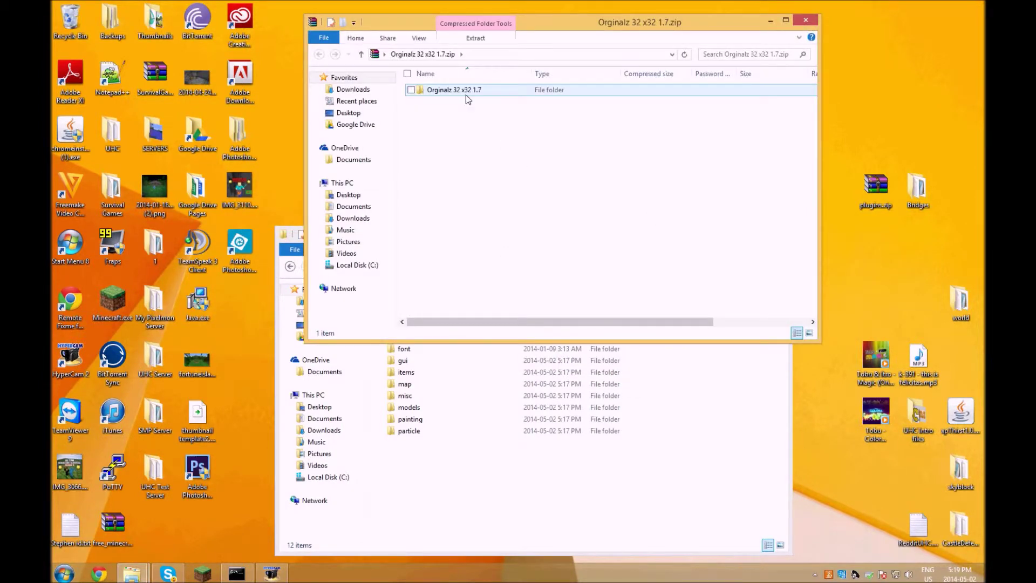
pyautogui.doubleClick(464, 90)
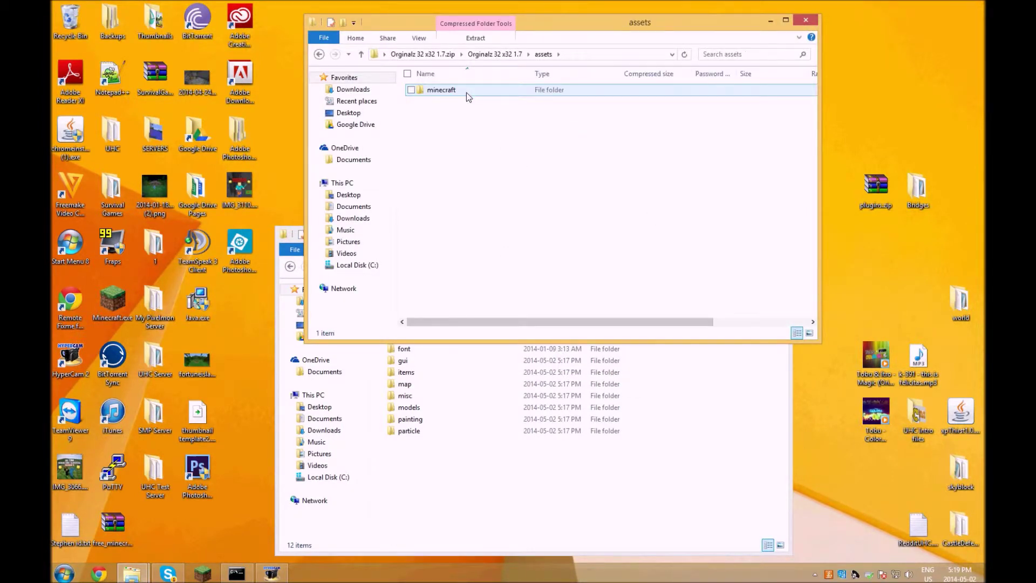
pyautogui.doubleClick(467, 93)
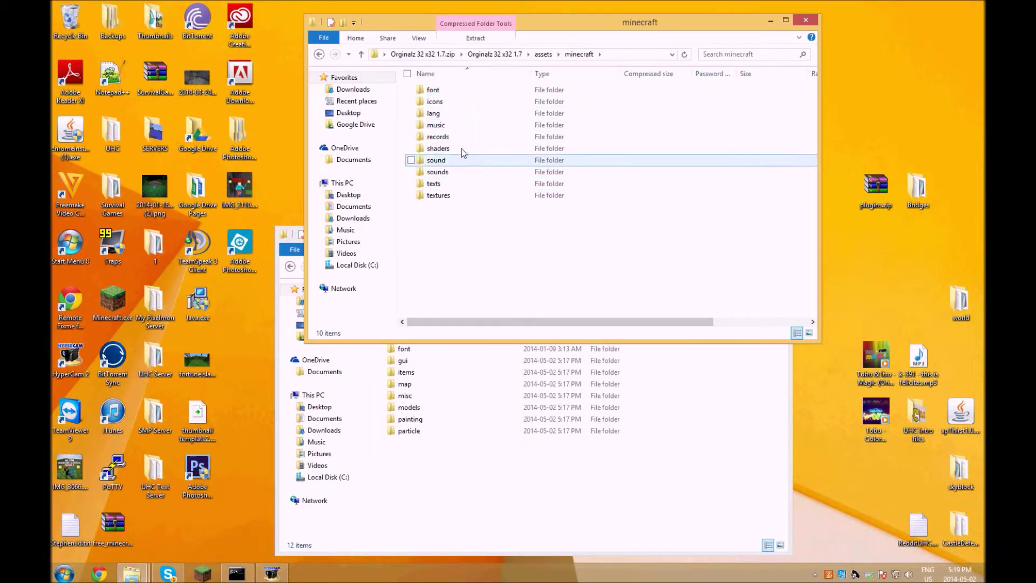
pyautogui.click(456, 197)
pyautogui.doubleClick(456, 197)
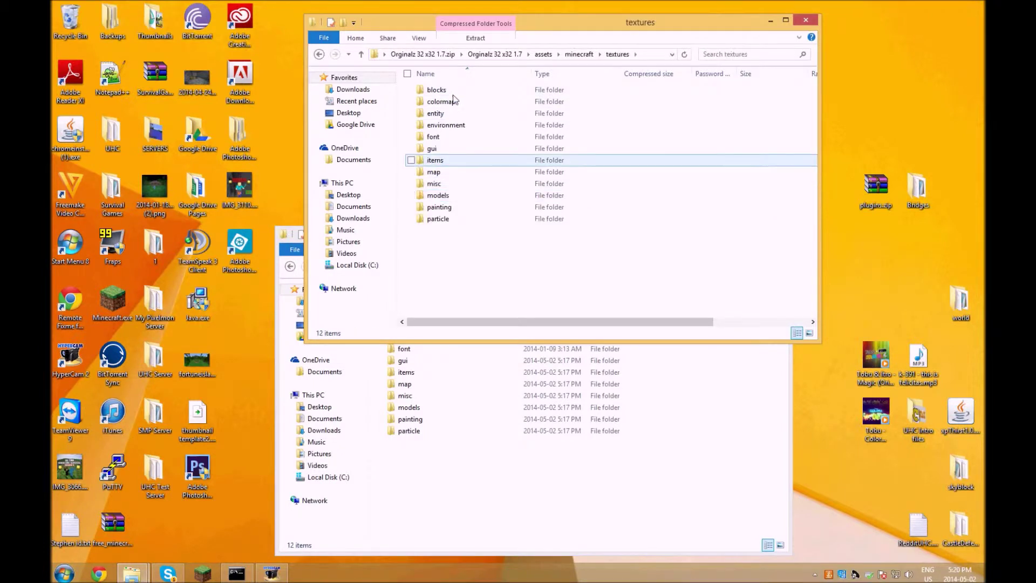
pyautogui.click(319, 54)
pyautogui.moveTo(462, 162); pyautogui.dragTo(473, 244)
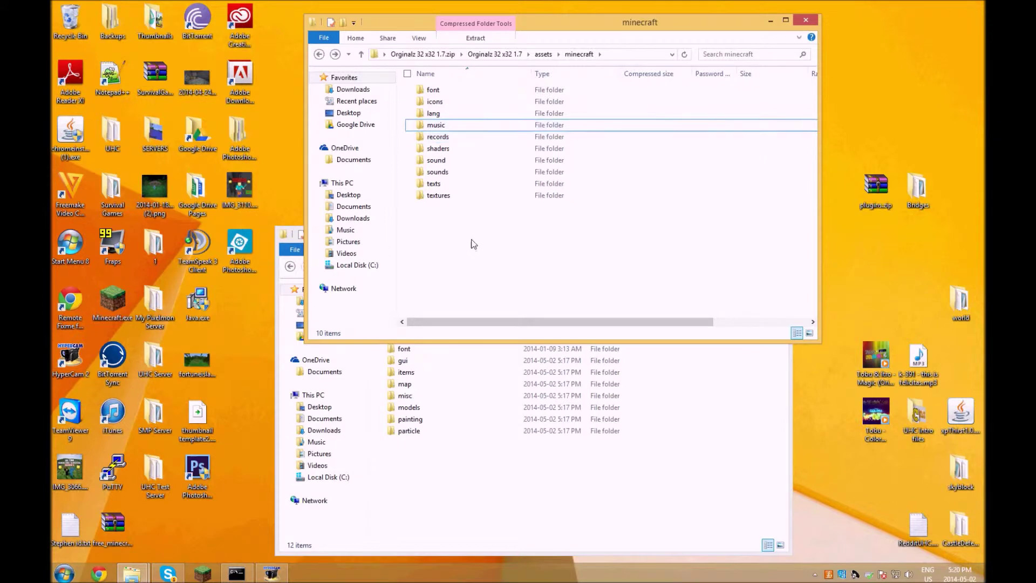
pyautogui.click(806, 20)
# Examine the images in the tutorial pack's blocks and colormap folders, and return to the textures folder.
pyautogui.moveTo(539, 238); pyautogui.dragTo(548, 125)
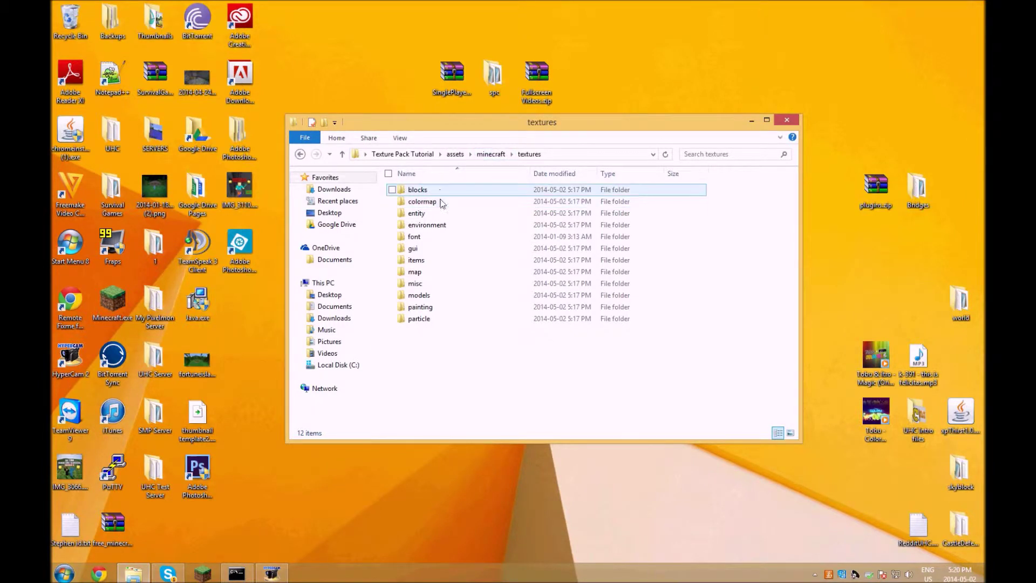
pyautogui.doubleClick(439, 190)
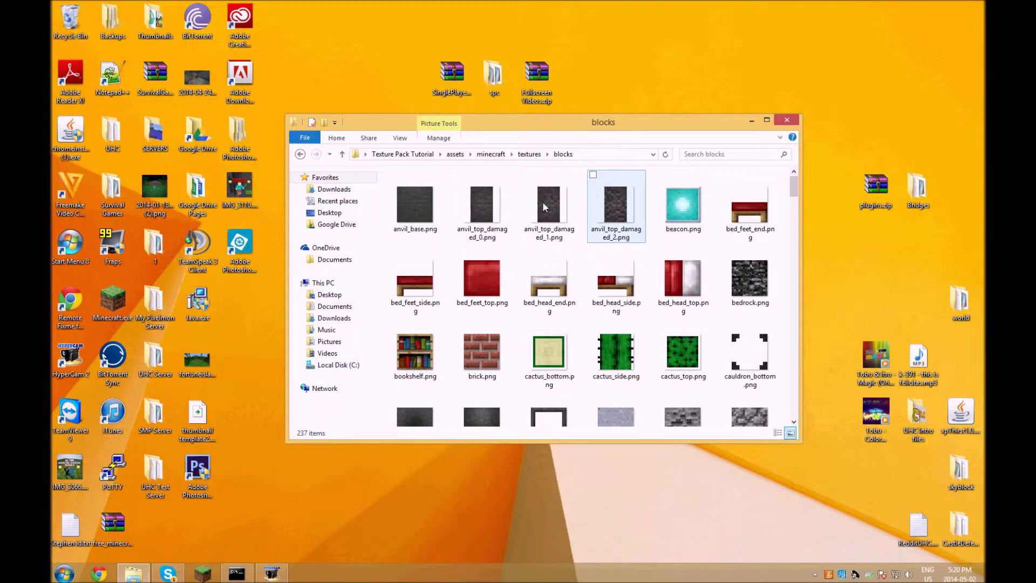
pyautogui.moveTo(793, 185)
pyautogui.mouseDown()
pyautogui.moveTo(811, 302)
pyautogui.moveTo(792, 347)
pyautogui.moveTo(799, 408)
pyautogui.moveTo(804, 176)
pyautogui.mouseUp()
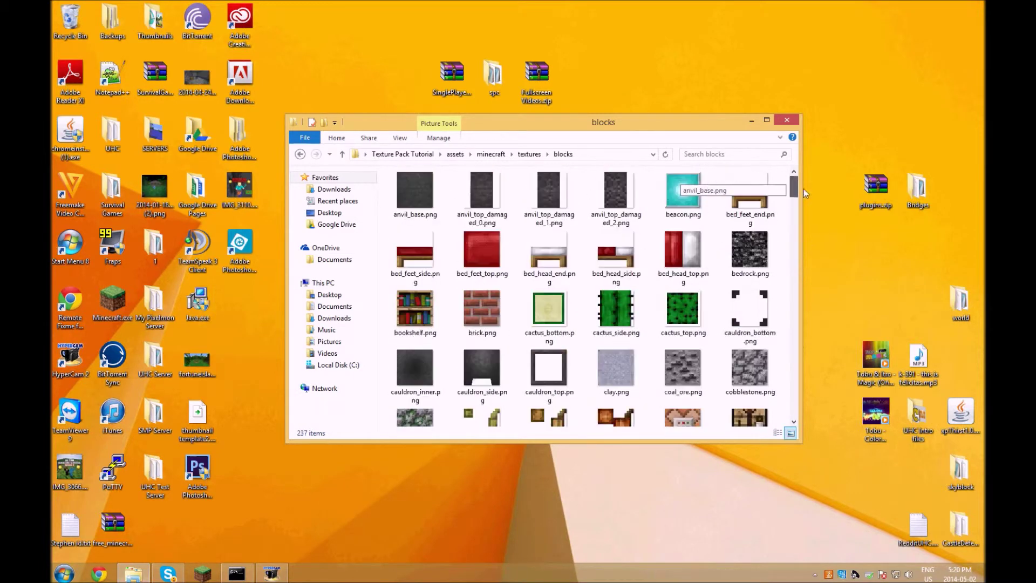
pyautogui.click(614, 254)
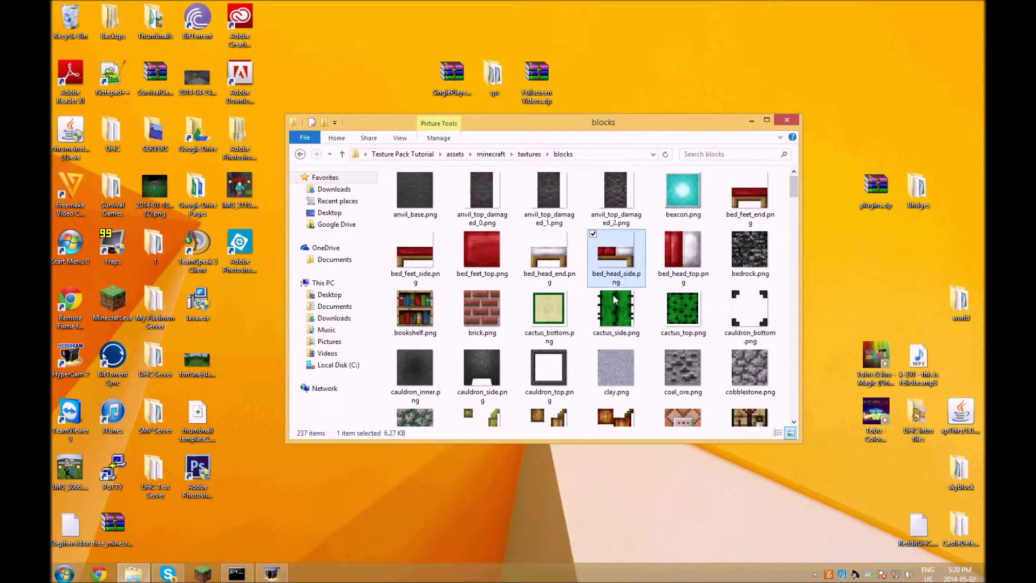
pyautogui.click(786, 193)
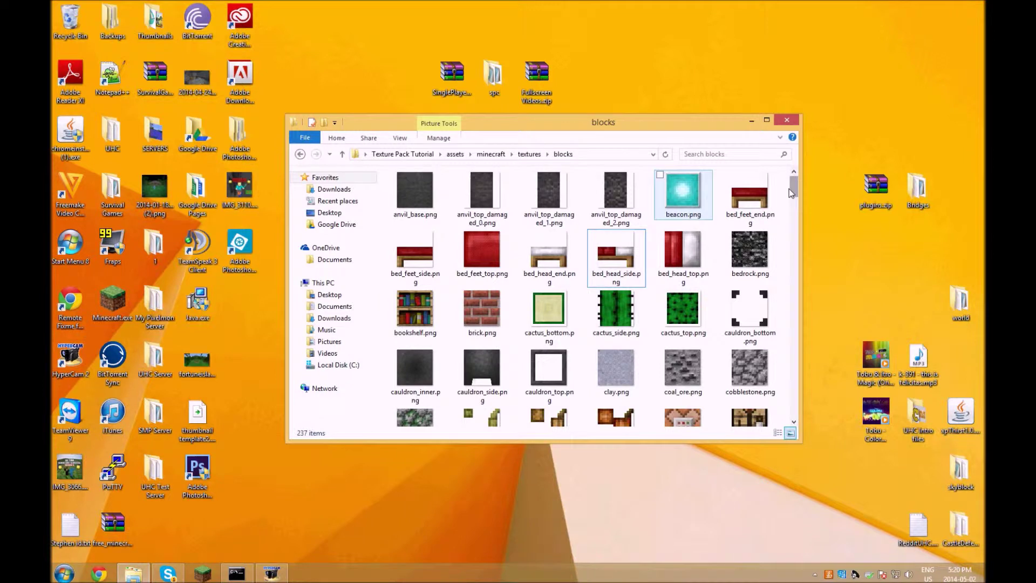
pyautogui.click(300, 155)
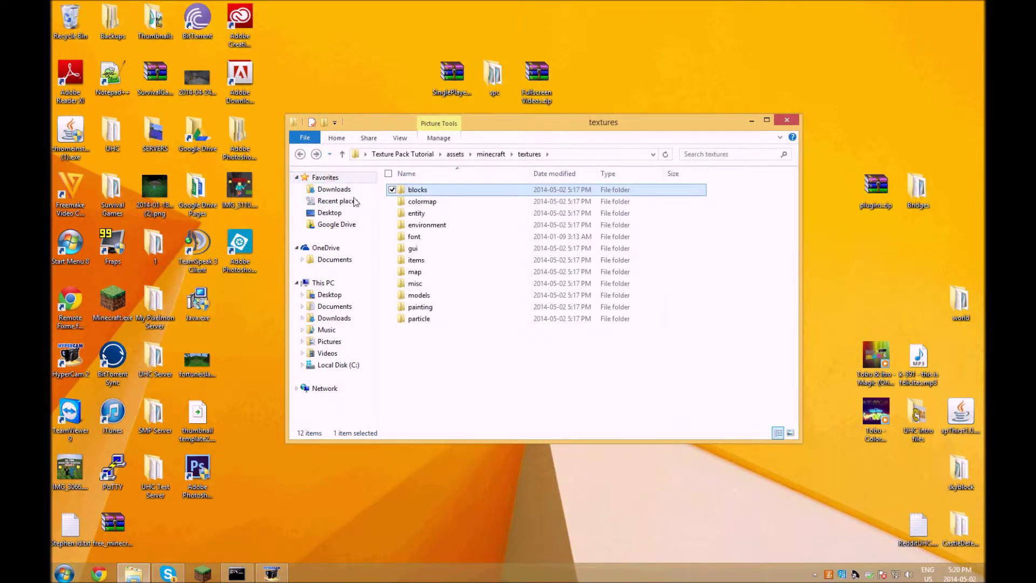
pyautogui.doubleClick(444, 203)
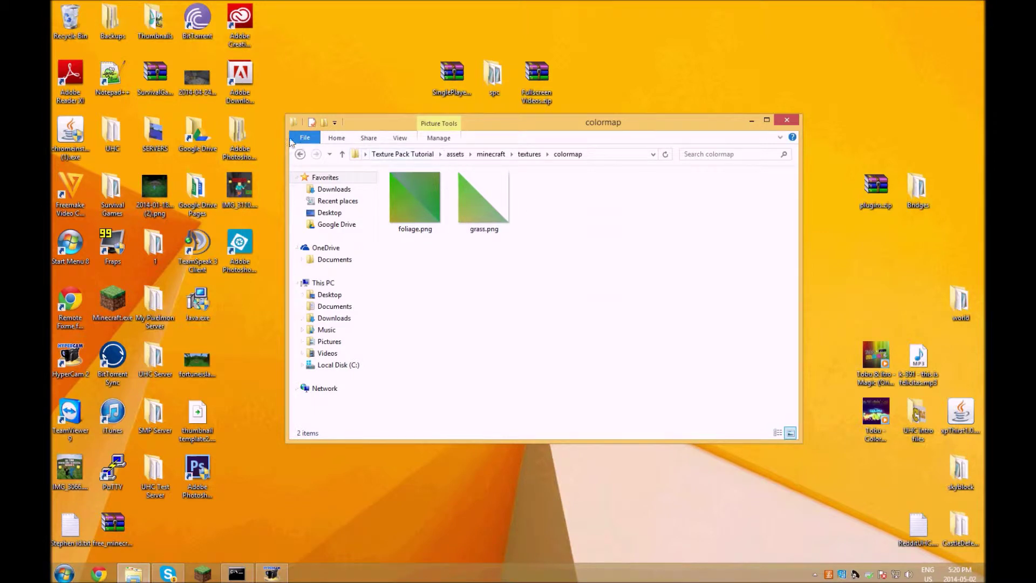
pyautogui.hotkey('alt', 'Left')
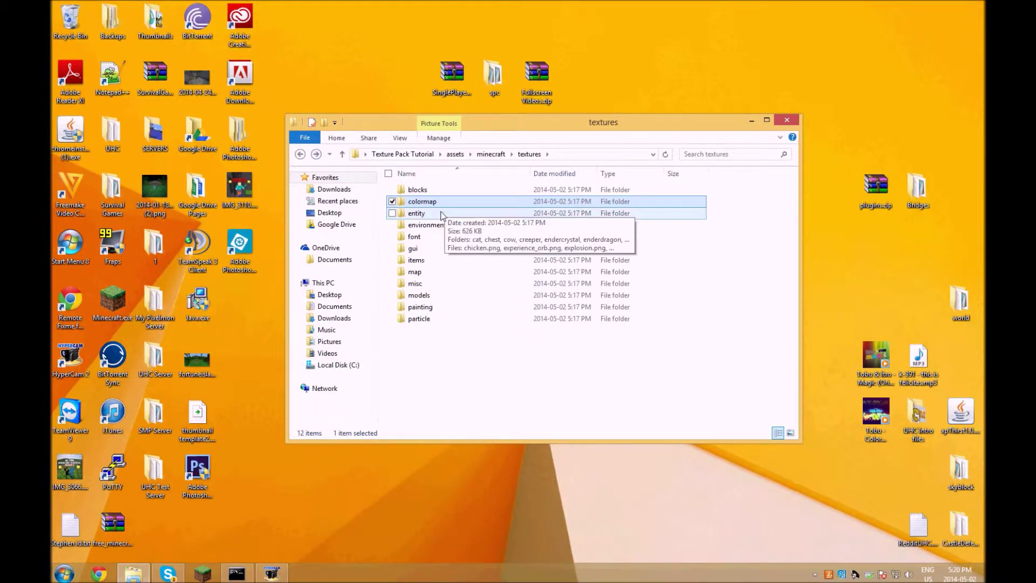
pyautogui.click(484, 335)
pyautogui.click(426, 191)
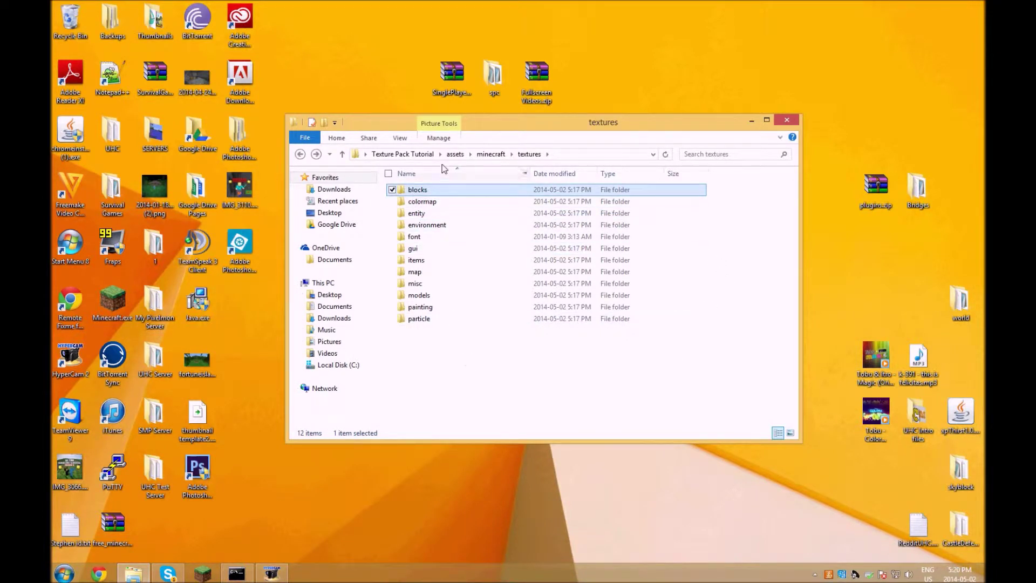
pyautogui.click(429, 237)
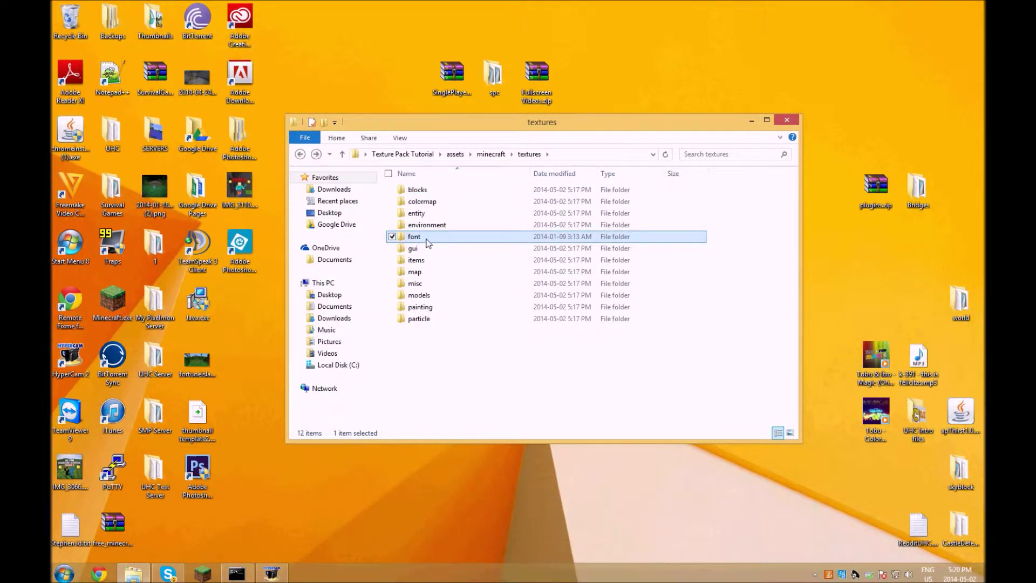
pyautogui.click(426, 249)
pyautogui.click(426, 263)
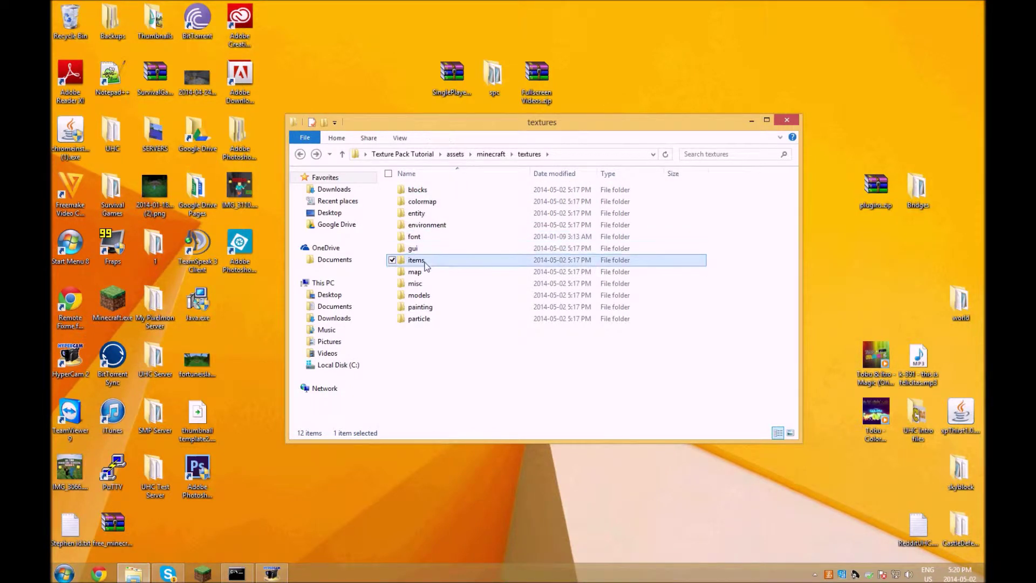
# Examine the images in the tutorial pack's map and misc folders, and return to the textures folder.
pyautogui.click(432, 318)
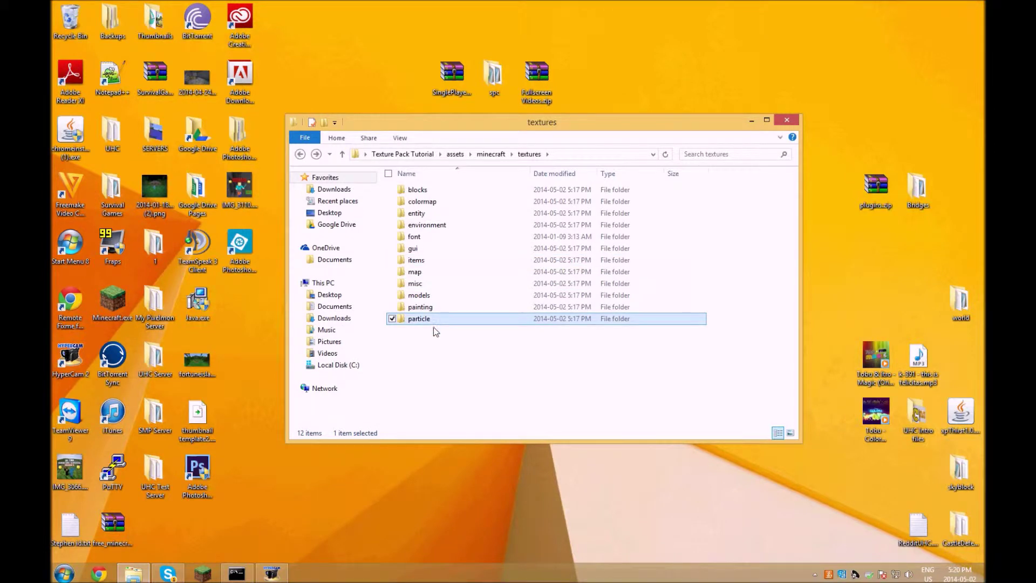
pyautogui.click(468, 338)
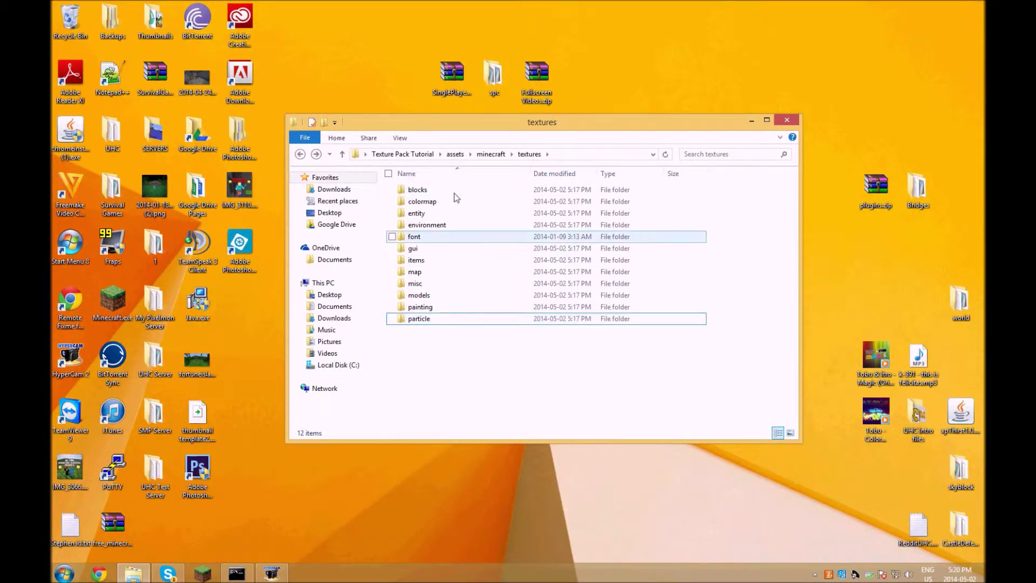
pyautogui.doubleClick(429, 272)
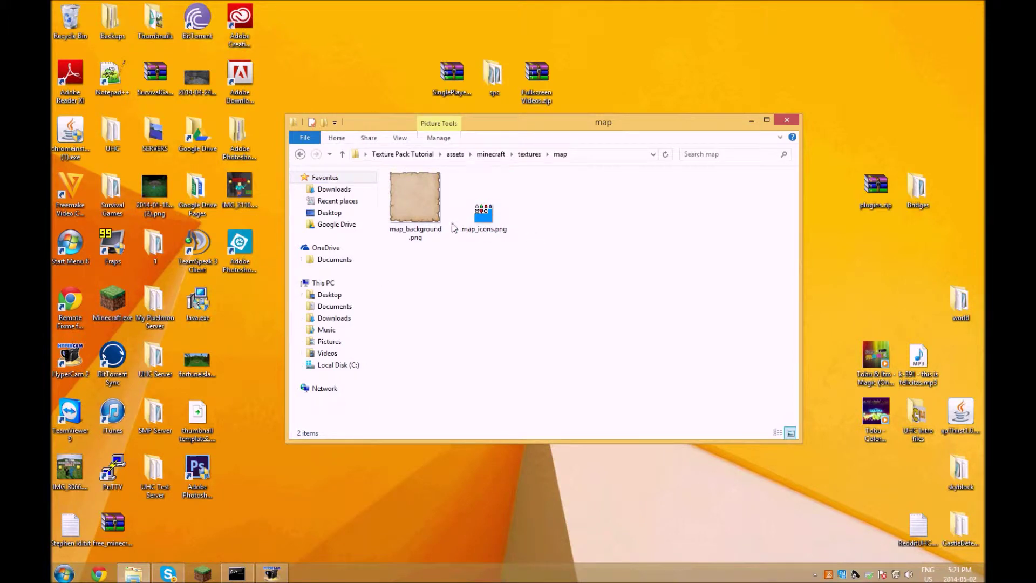
pyautogui.click(306, 154)
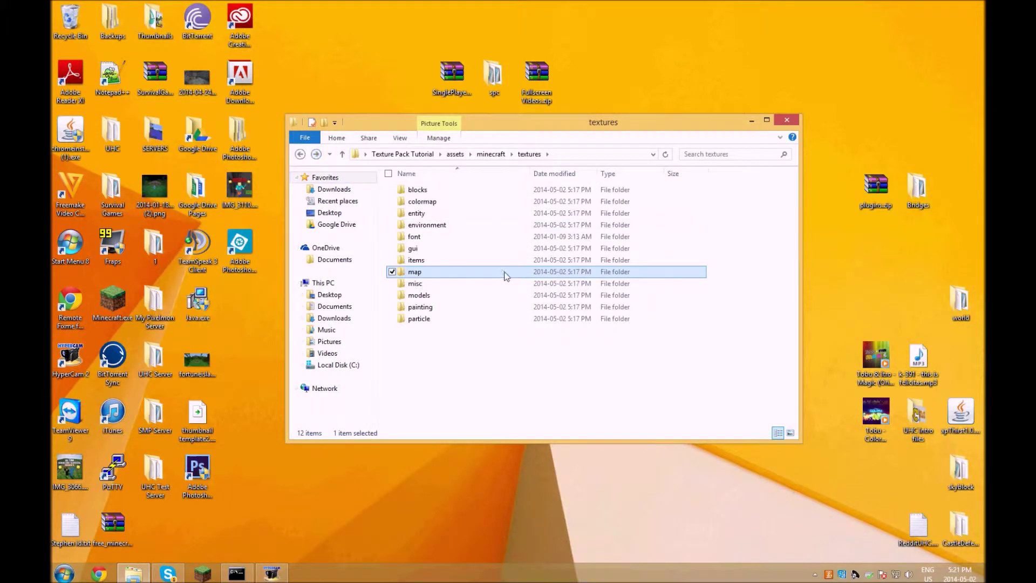
pyautogui.doubleClick(435, 276)
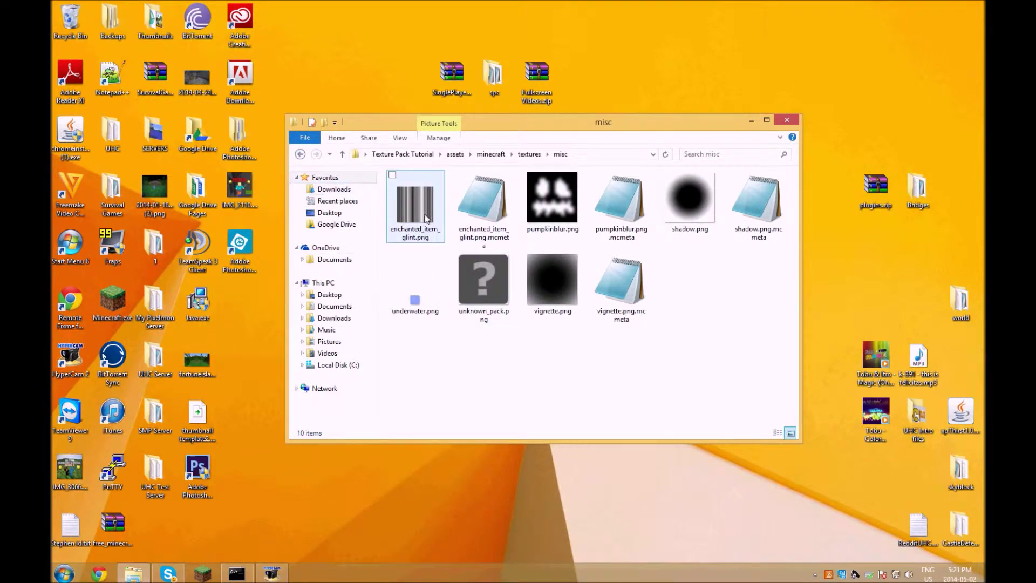
pyautogui.click(294, 153)
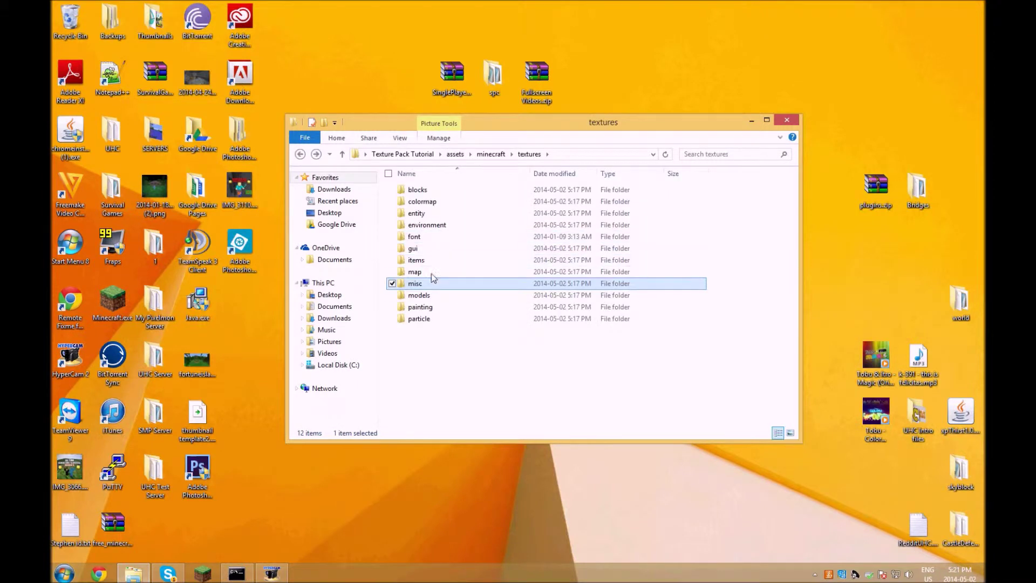
# Examine the armor images inside the models folder, and return to the textures folder.
pyautogui.doubleClick(429, 297)
pyautogui.doubleClick(433, 187)
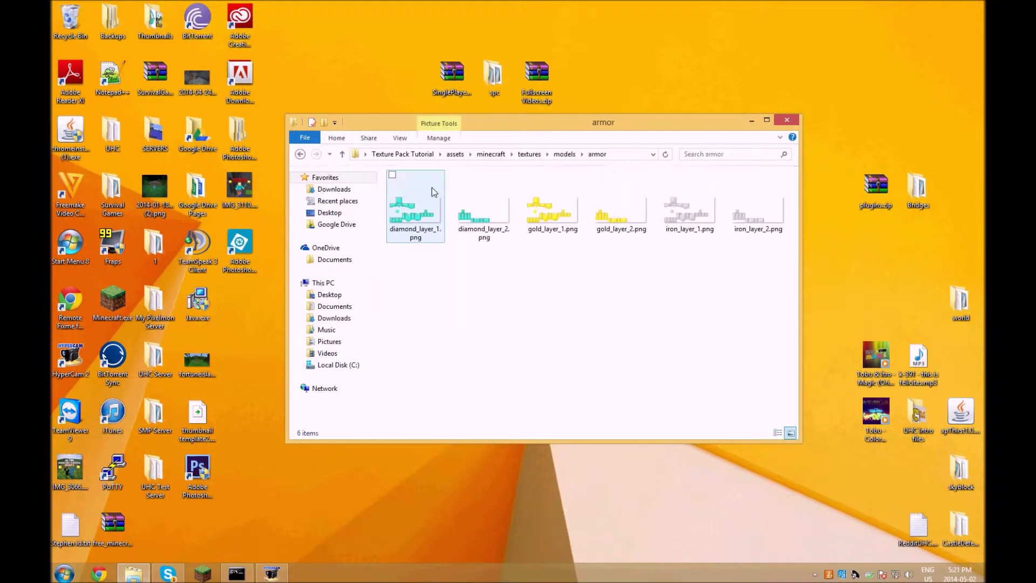
pyautogui.click(301, 154)
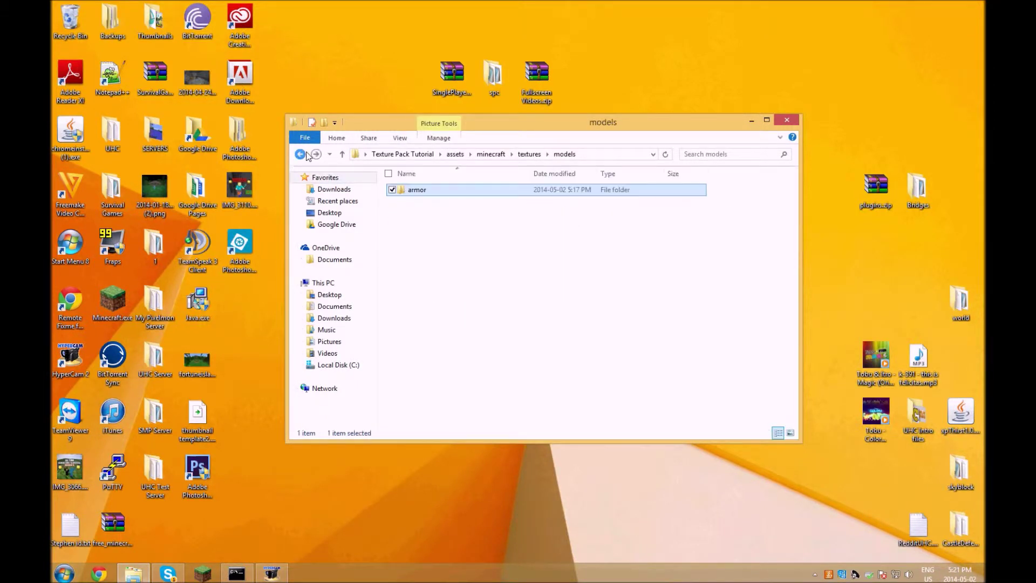
pyautogui.click(301, 154)
pyautogui.click(301, 154)
pyautogui.doubleClick(425, 205)
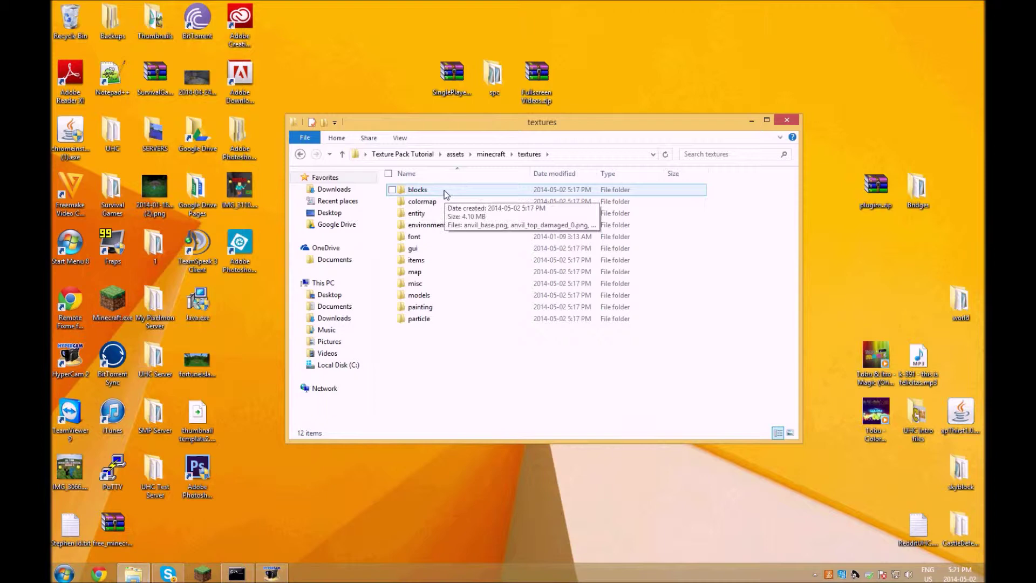
# Open the tutorial pack's textures font folder and the assets > minecraft > font folder inside Orginalz 32 x32 1.7.zip with Windows Explorer.
pyautogui.doubleClick(449, 236)
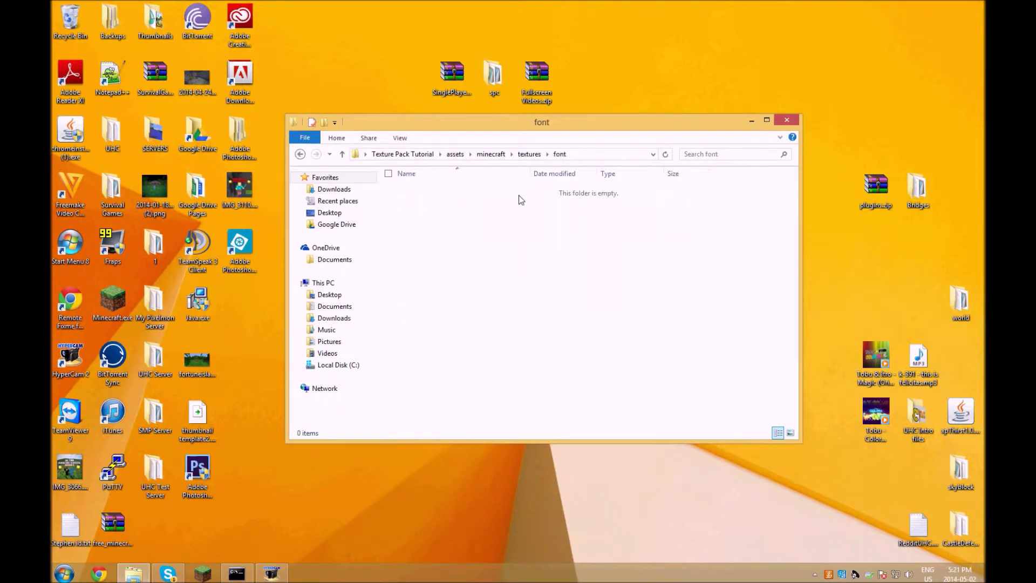
pyautogui.moveTo(544, 126); pyautogui.dragTo(543, 262)
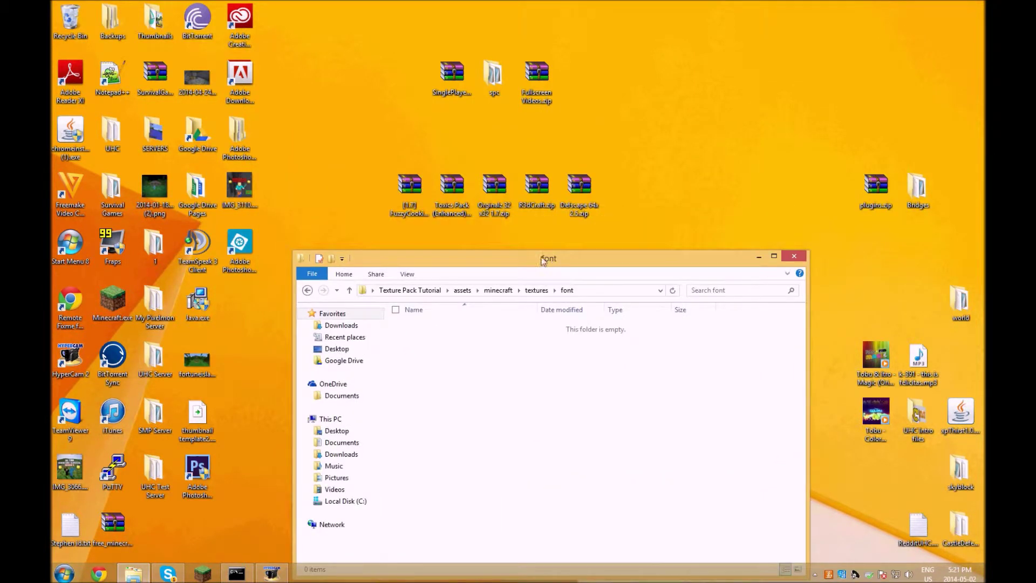
pyautogui.rightClick(494, 197)
pyautogui.moveTo(549, 266)
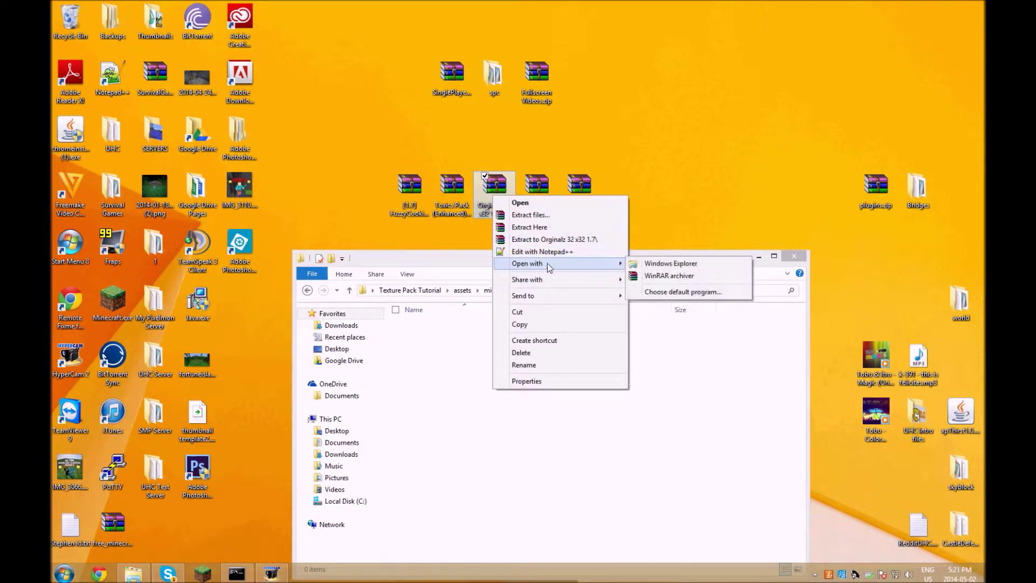
pyautogui.click(669, 264)
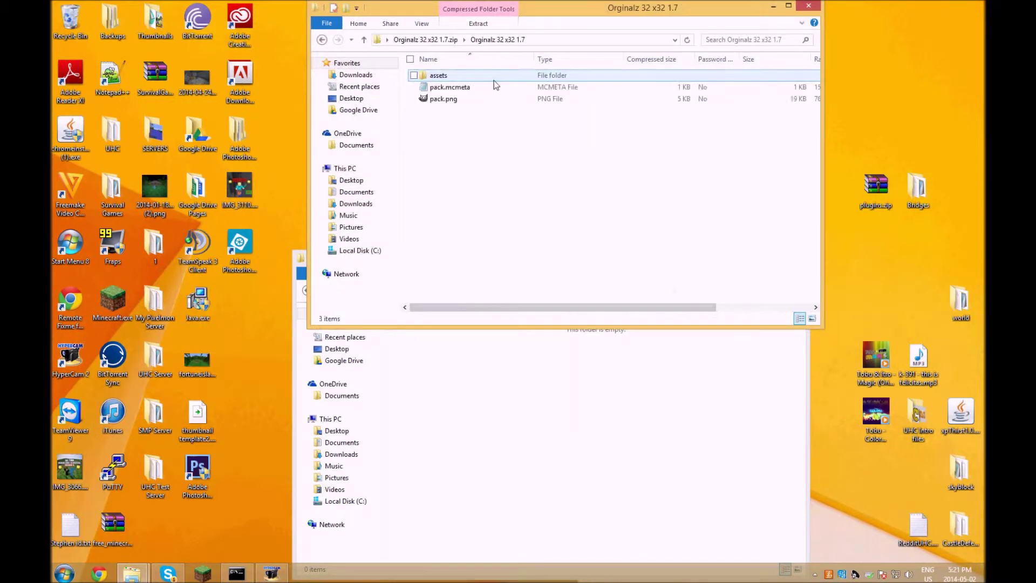
pyautogui.doubleClick(473, 75)
pyautogui.doubleClick(475, 78)
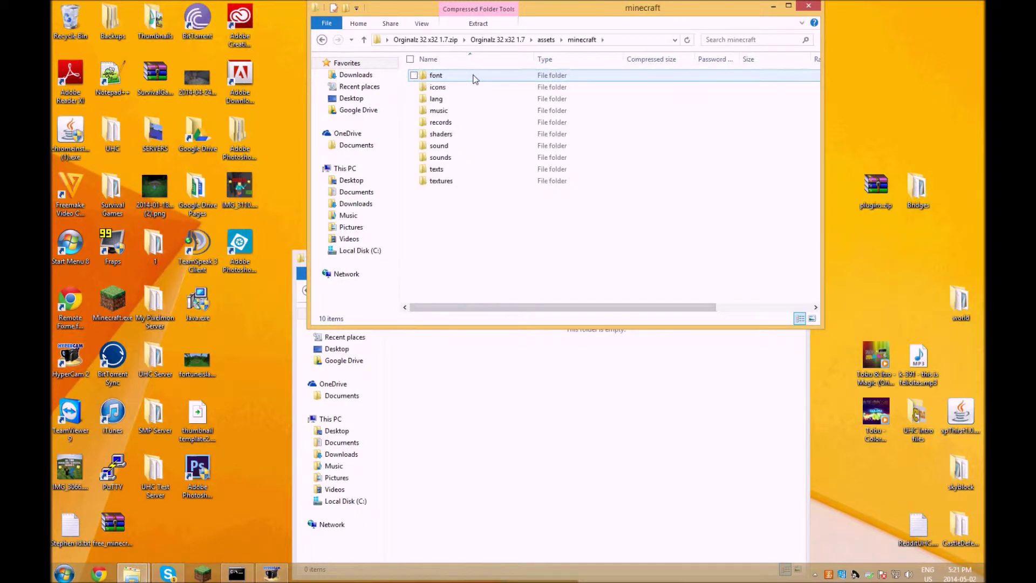
pyautogui.doubleClick(446, 77)
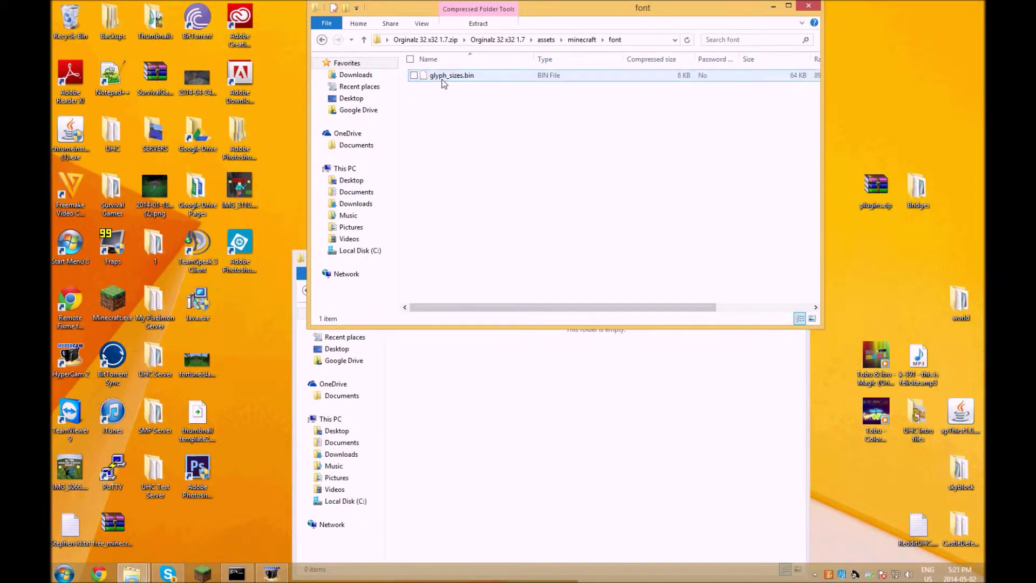
# Copy glyph_sizes.bin from the archive into the tutorial pack's textures font folder, and close the archive.
pyautogui.rightClick(484, 76)
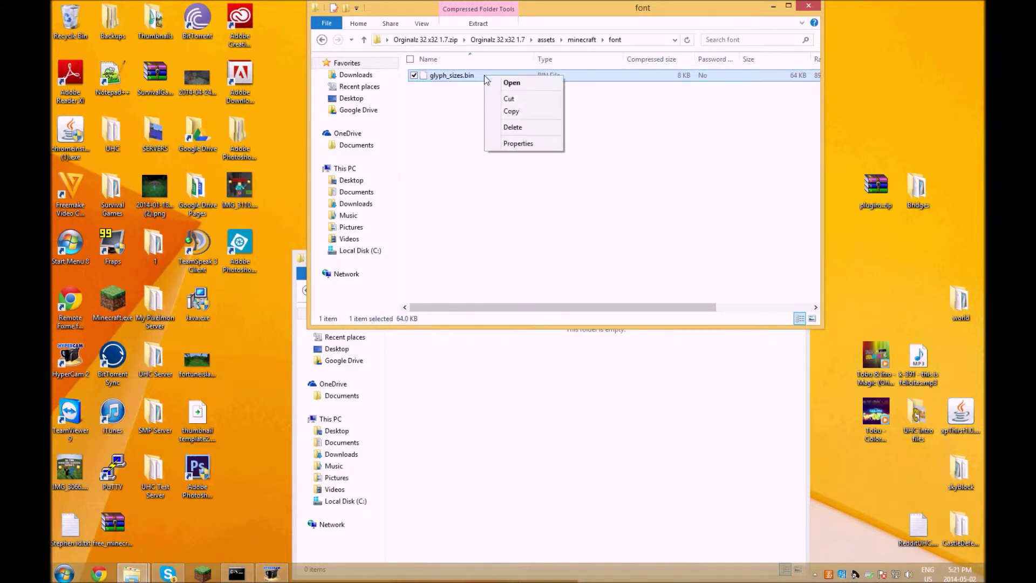
pyautogui.click(509, 109)
pyautogui.click(553, 345)
pyautogui.rightClick(520, 392)
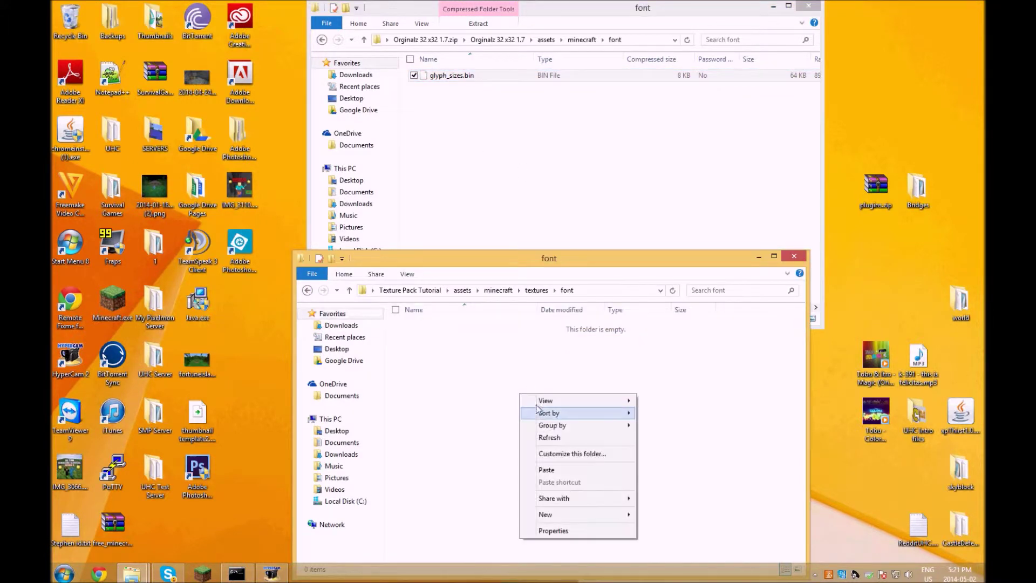
pyautogui.click(578, 466)
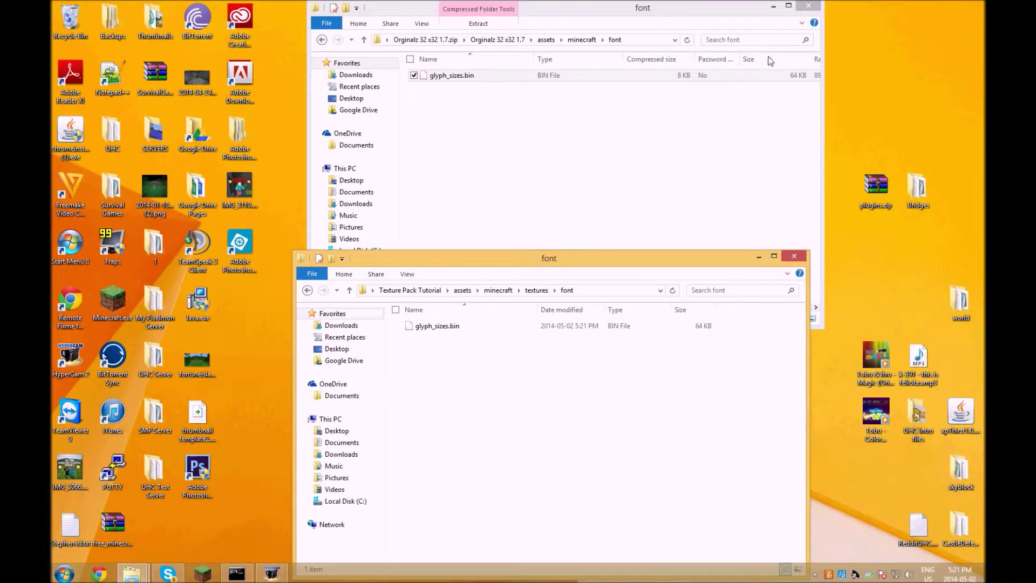
pyautogui.click(809, 5)
# Return to the textures folder, check the contents of its font folder, and go back to textures.
pyautogui.click(308, 290)
pyautogui.moveTo(399, 258); pyautogui.dragTo(403, 229)
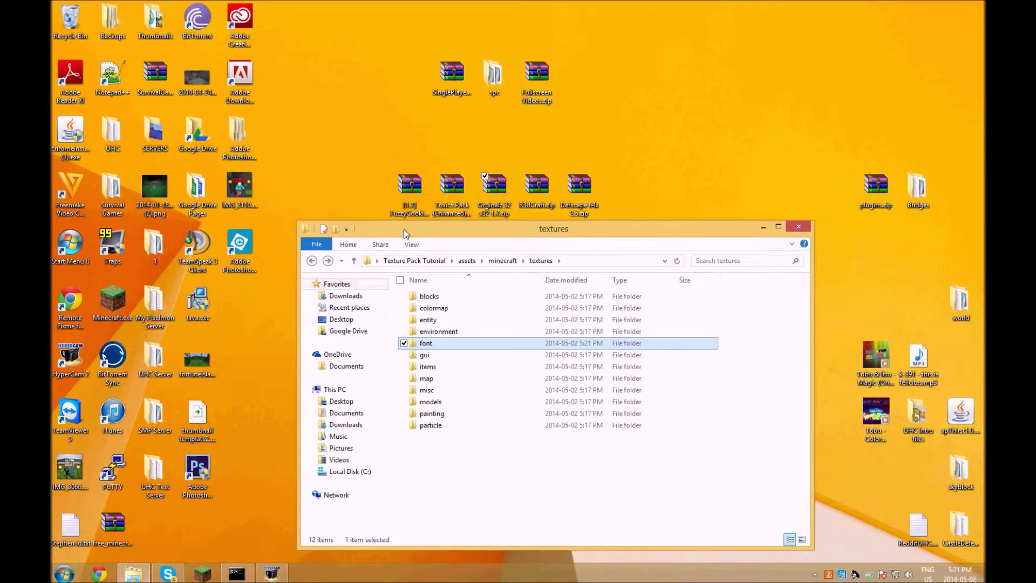
pyautogui.click(725, 159)
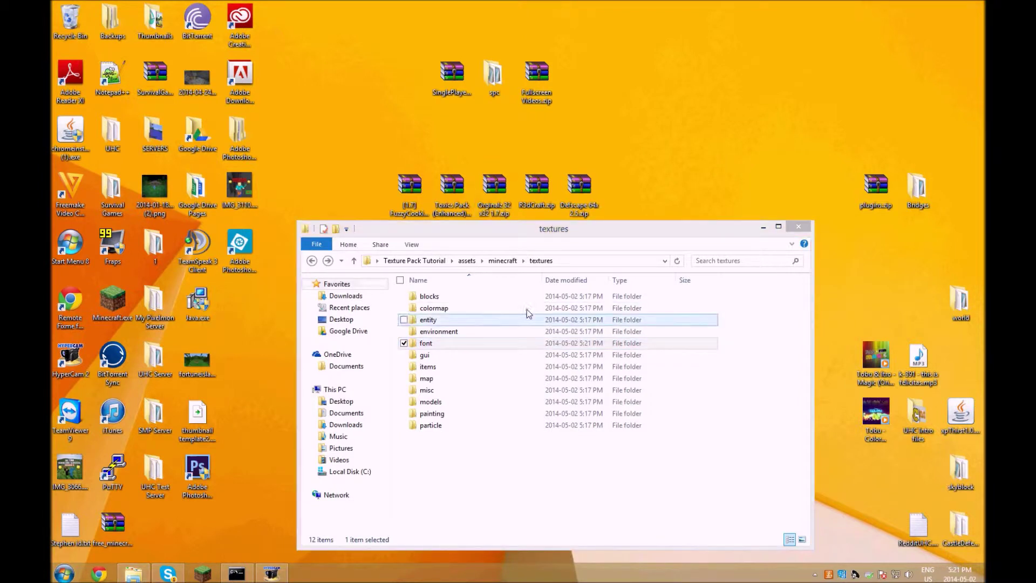
pyautogui.doubleClick(459, 345)
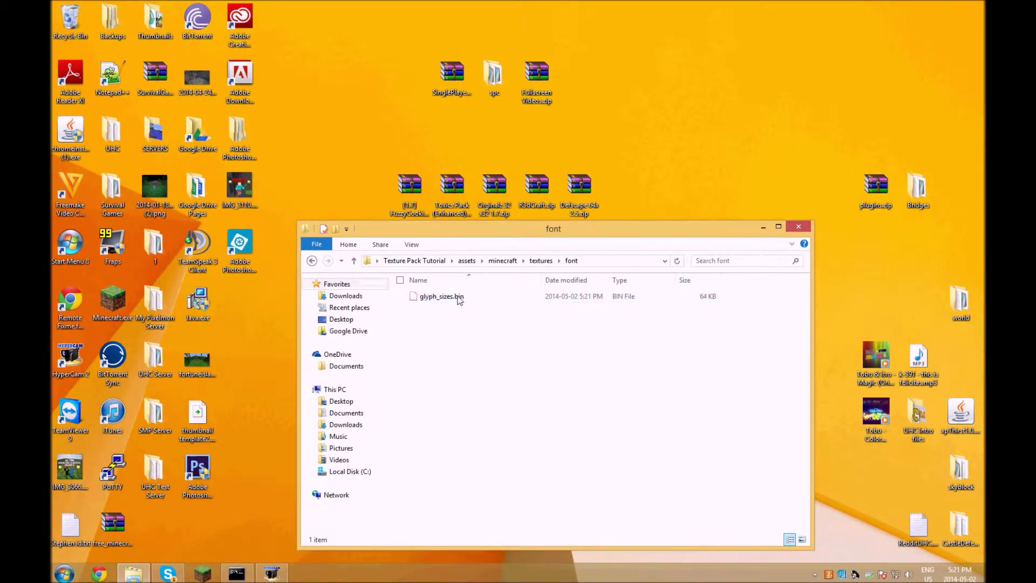
pyautogui.click(311, 260)
pyautogui.moveTo(390, 228); pyautogui.dragTo(381, 222)
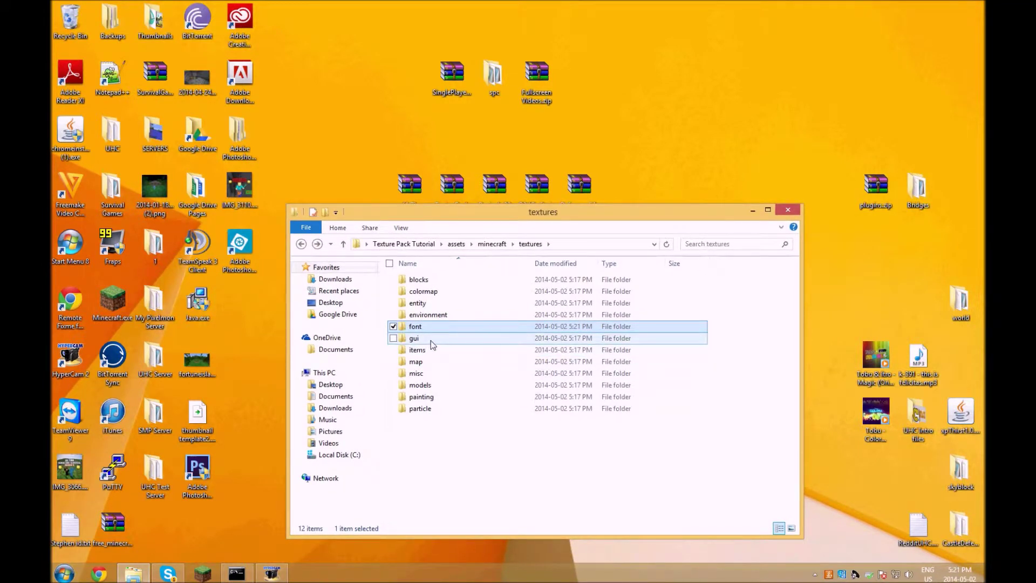
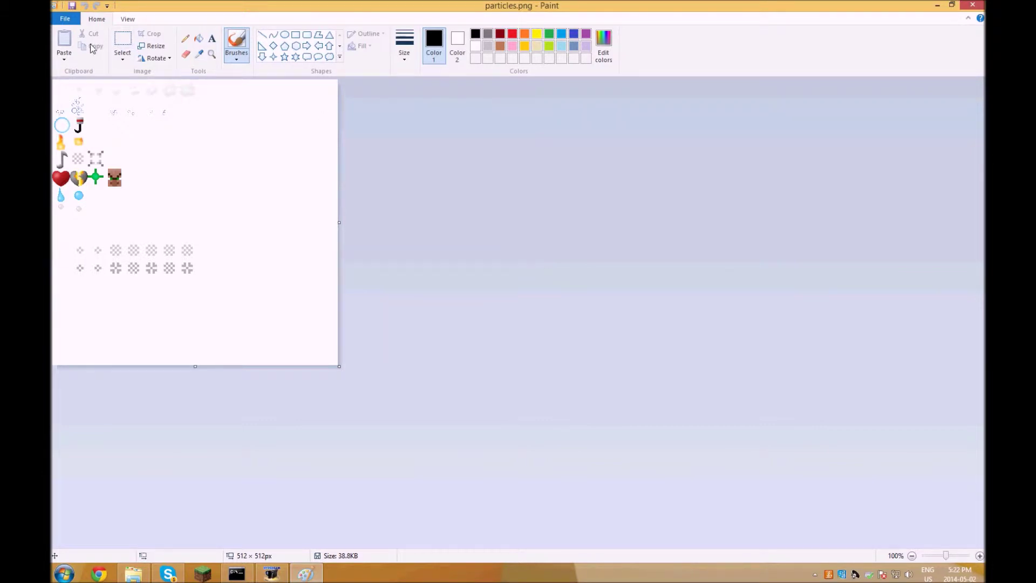
# Examine particles.png in Paint at 400% zoom, close it, and return to the textures folder.
pyautogui.click(130, 21)
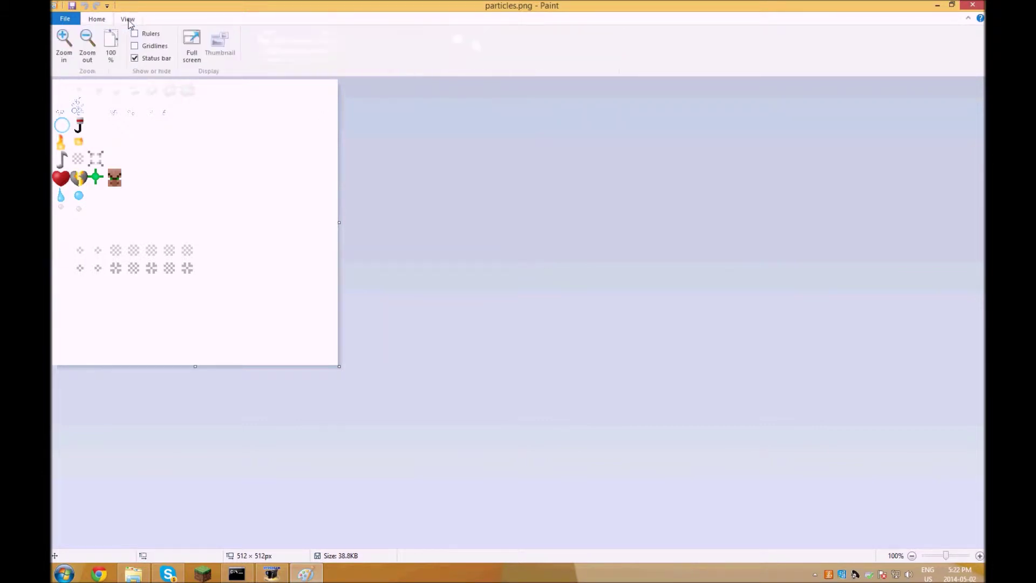
pyautogui.doubleClick(63, 41)
pyautogui.click(63, 40)
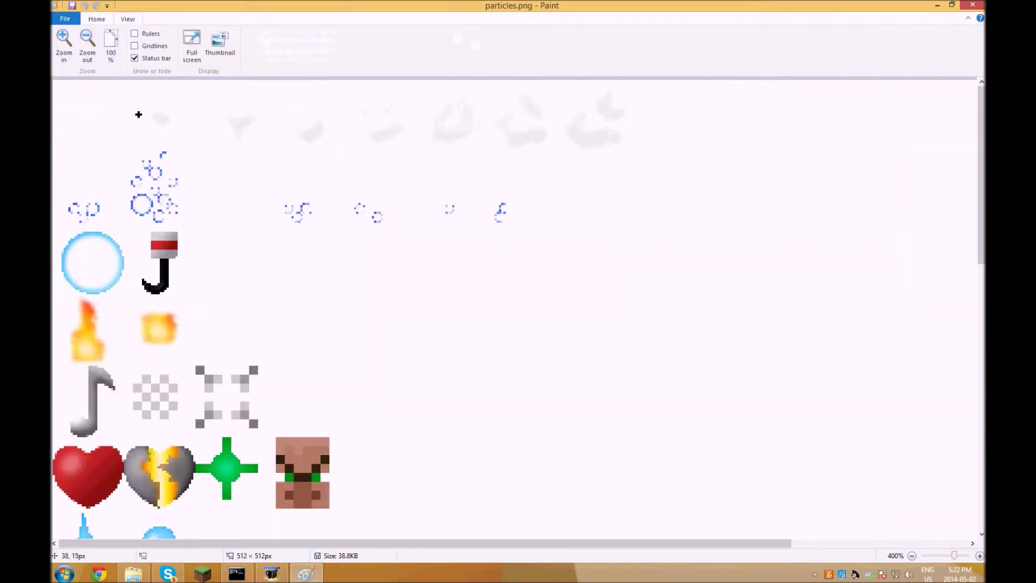
pyautogui.scroll(-3, 384, 219)
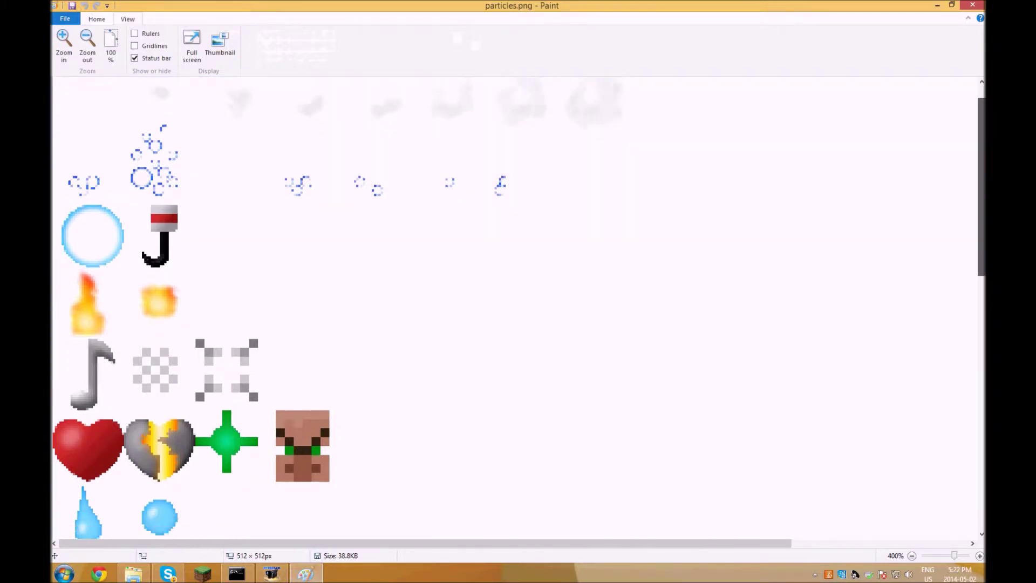
pyautogui.scroll(3, 384, 219)
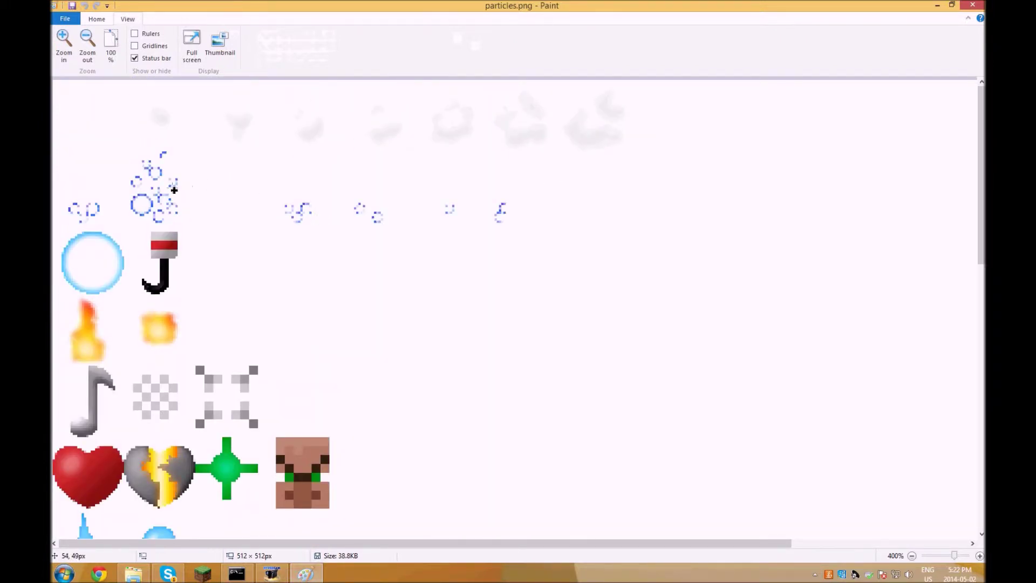
pyautogui.moveTo(983, 116); pyautogui.dragTo(980, 142)
pyautogui.click(974, 6)
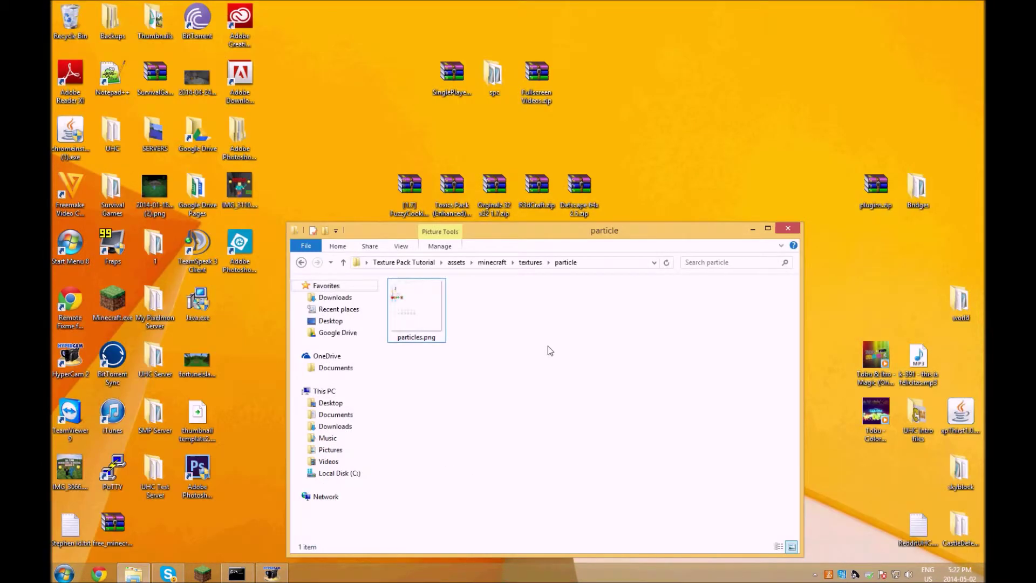
pyautogui.click(302, 263)
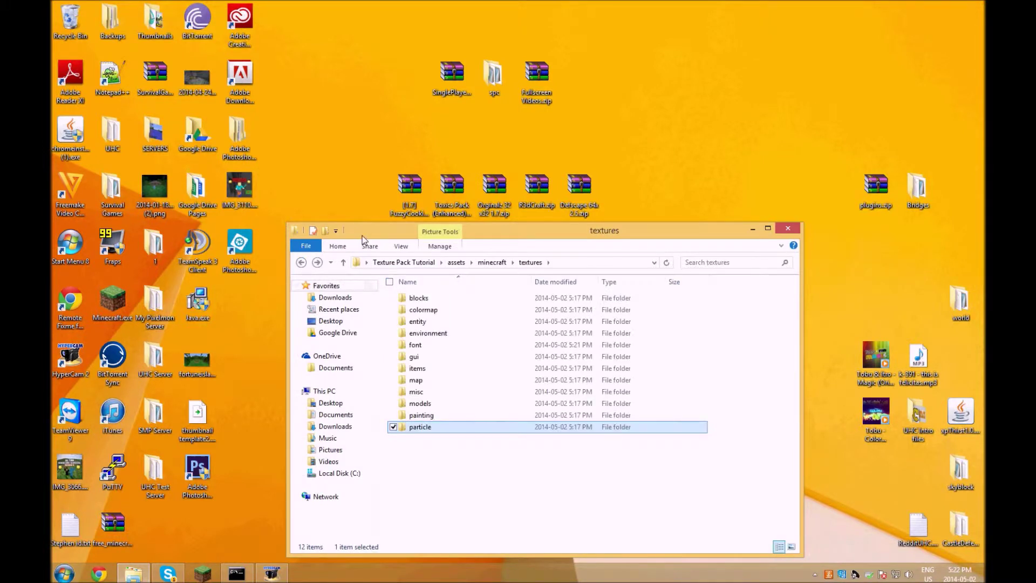
# Open the tutorial pack's particle folder and the assets > minecraft > textures > particle folder inside [1.7] FuzzyCookieSG Packv1.zip with Windows Explorer.
pyautogui.moveTo(363, 238); pyautogui.dragTo(359, 242)
pyautogui.doubleClick(432, 433)
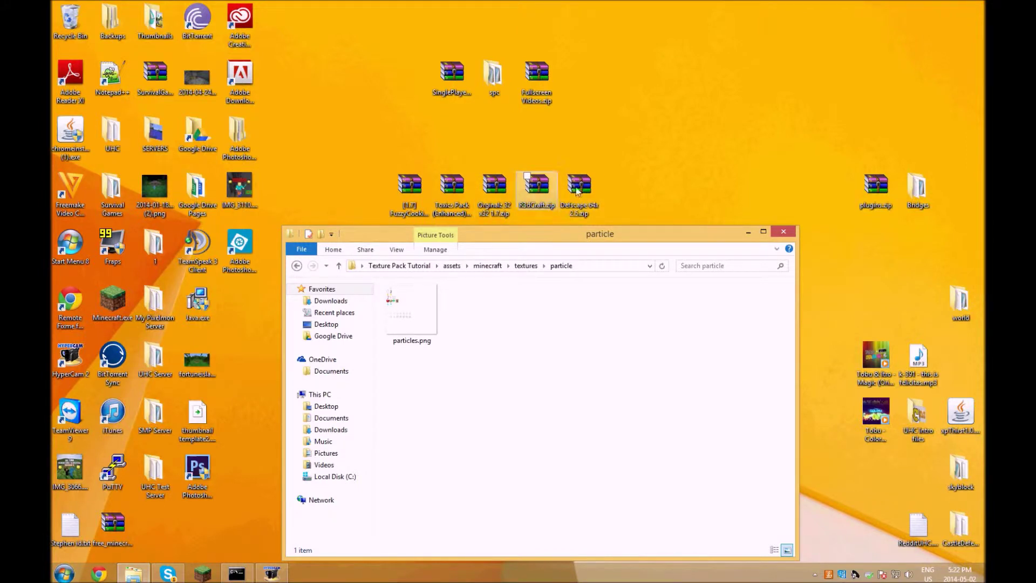
pyautogui.click(411, 189)
pyautogui.rightClick(411, 190)
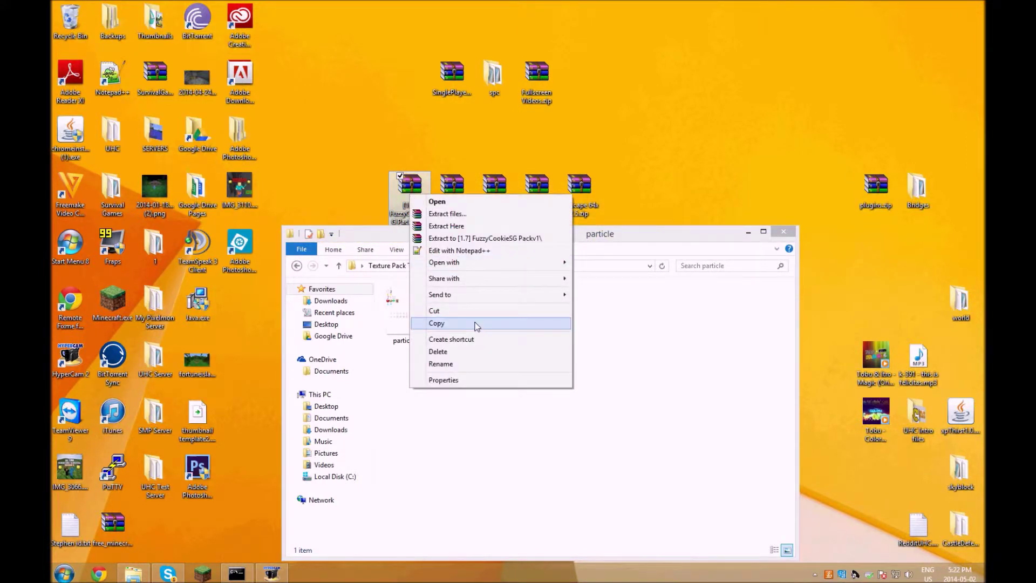
pyautogui.moveTo(455, 263)
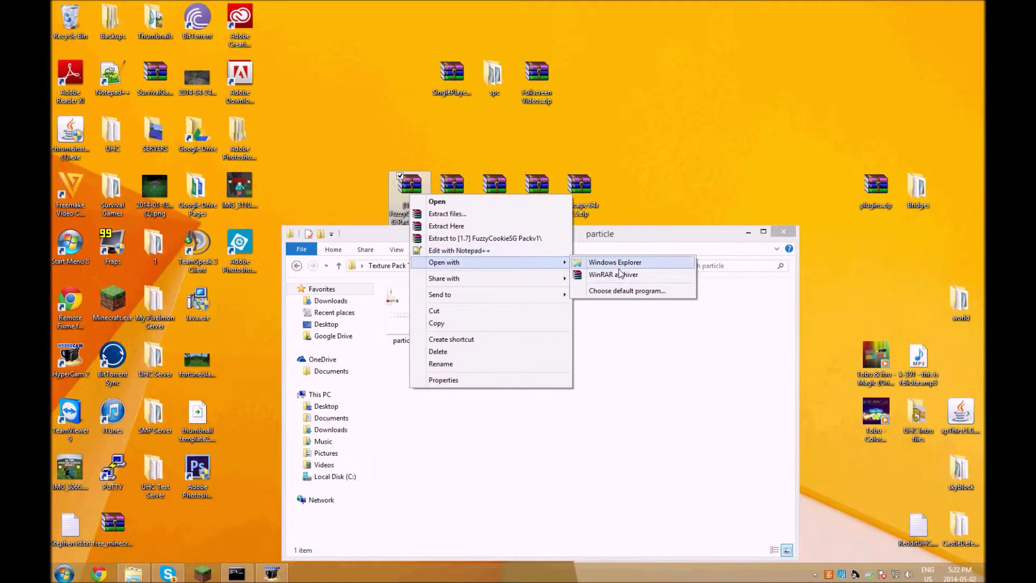
pyautogui.click(618, 262)
pyautogui.doubleClick(432, 75)
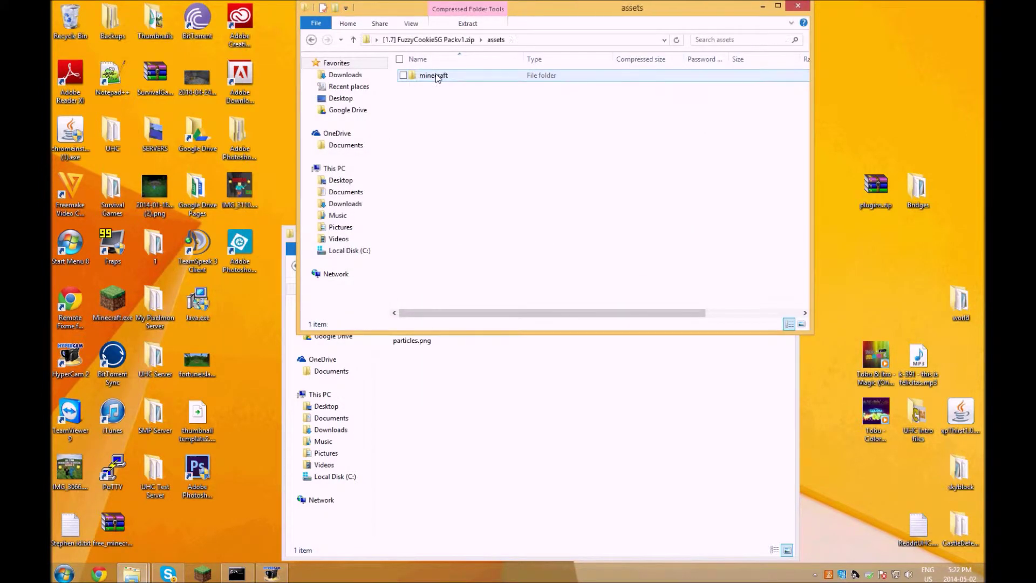
pyautogui.doubleClick(448, 76)
pyautogui.doubleClick(432, 134)
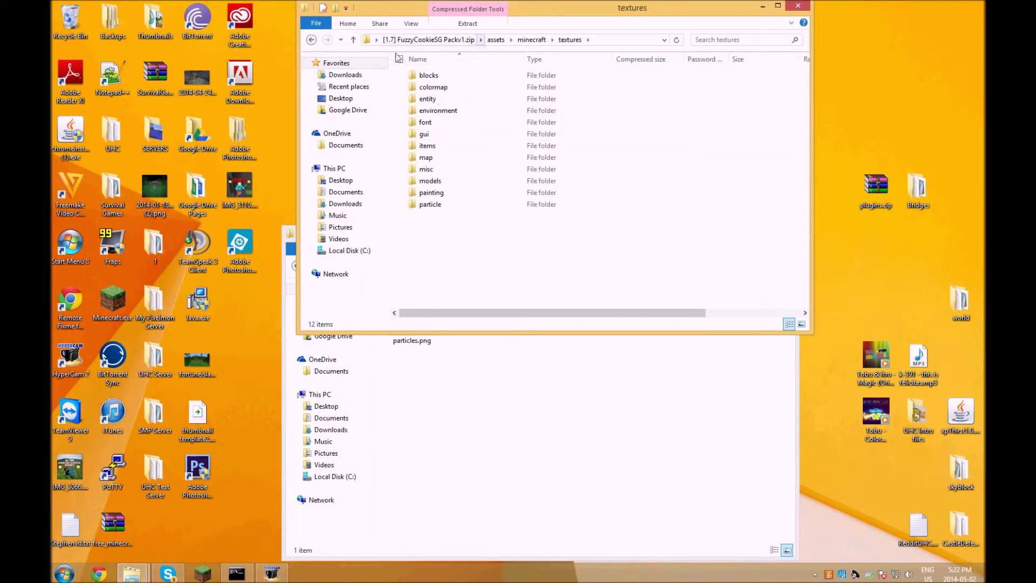
pyautogui.click(318, 40)
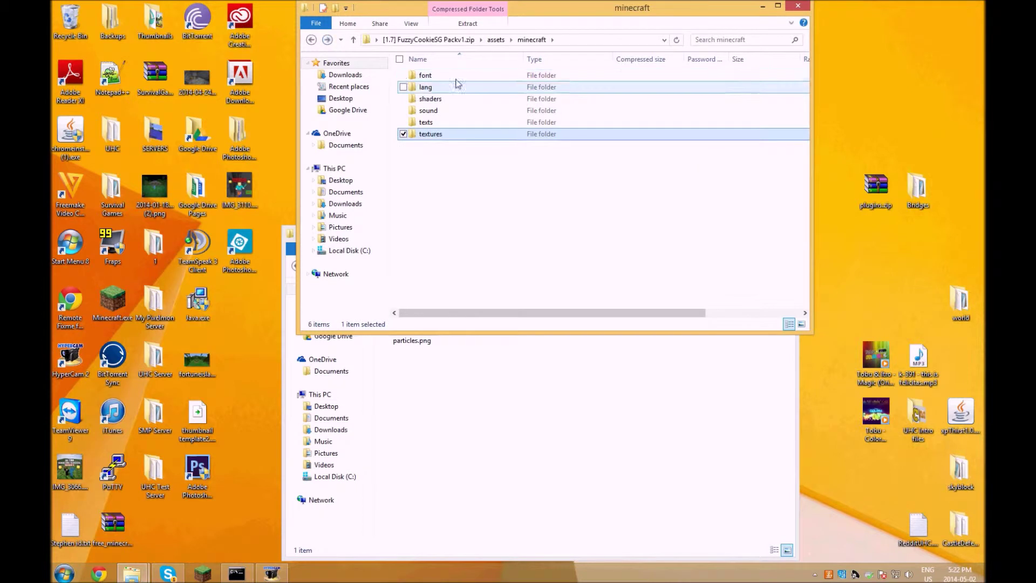
pyautogui.doubleClick(448, 134)
pyautogui.doubleClick(438, 204)
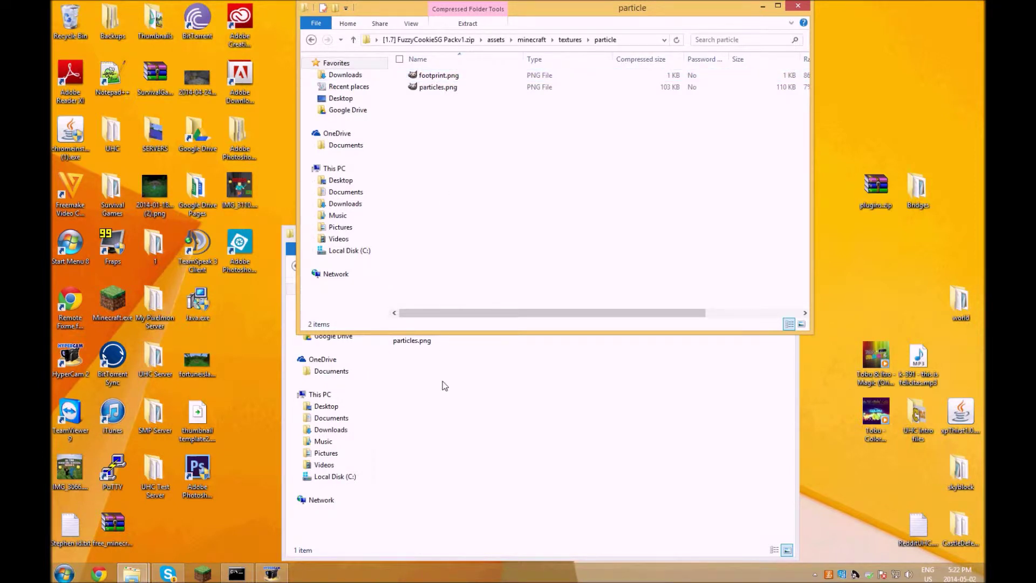
# Replace particles.png in the tutorial pack's particle folder with the archive's particles.png, and close the archive.
pyautogui.click(445, 407)
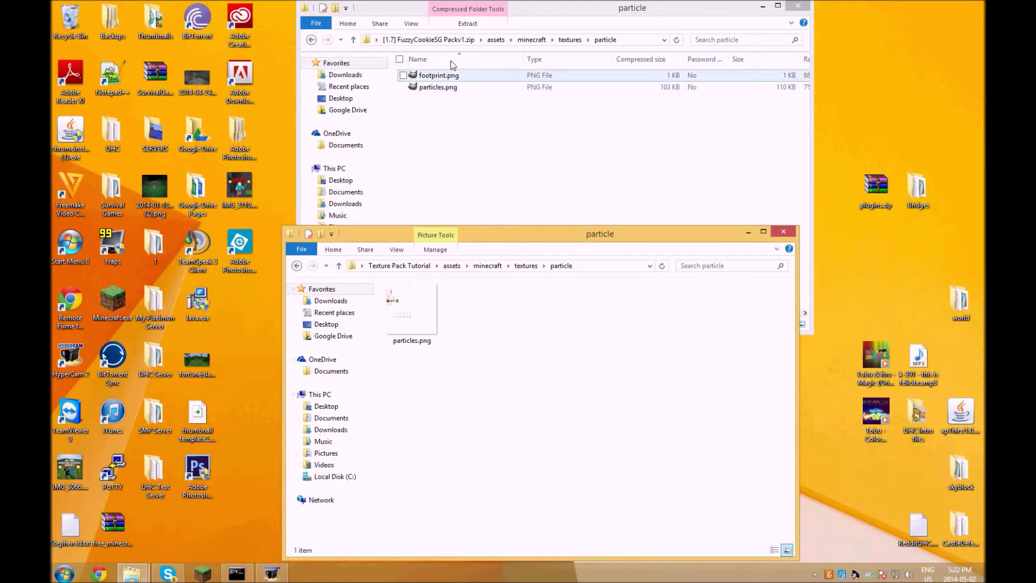
pyautogui.click(521, 15)
pyautogui.moveTo(522, 15); pyautogui.dragTo(522, 18)
pyautogui.click(466, 97)
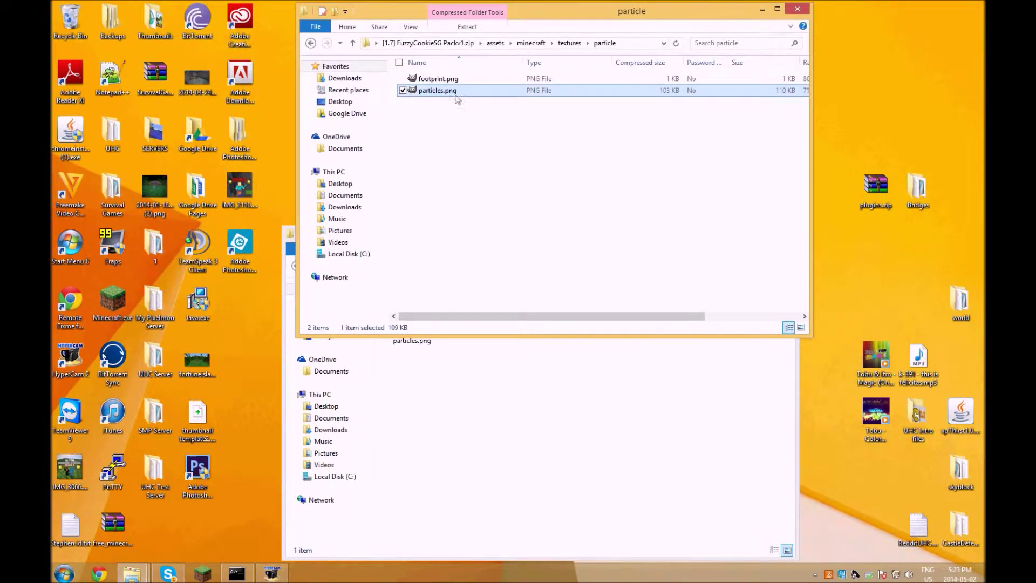
pyautogui.click(465, 127)
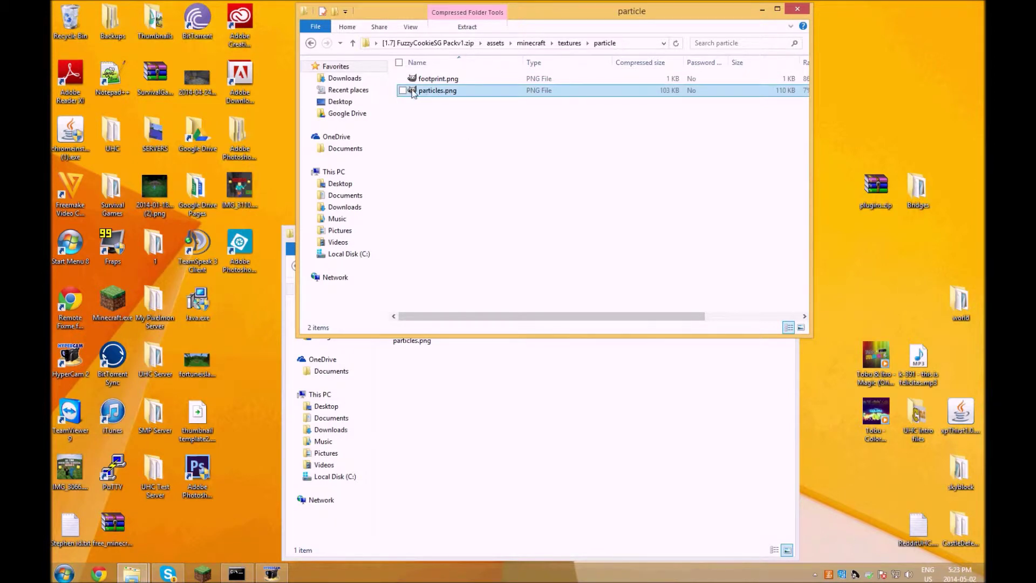
pyautogui.click(448, 90)
pyautogui.rightClick(448, 89)
pyautogui.click(474, 125)
pyautogui.click(464, 383)
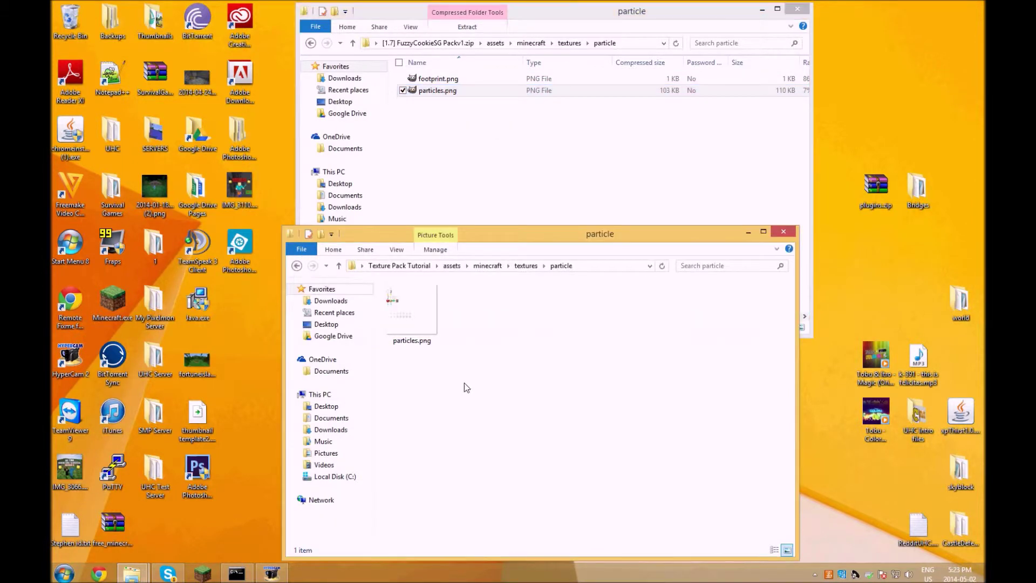
pyautogui.rightClick(465, 383)
pyautogui.click(492, 458)
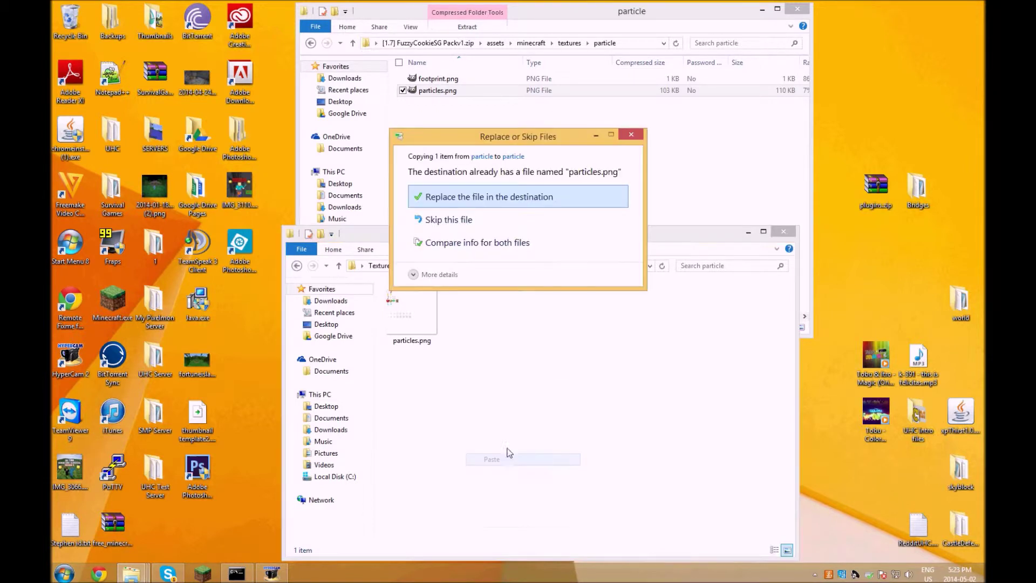
pyautogui.click(518, 195)
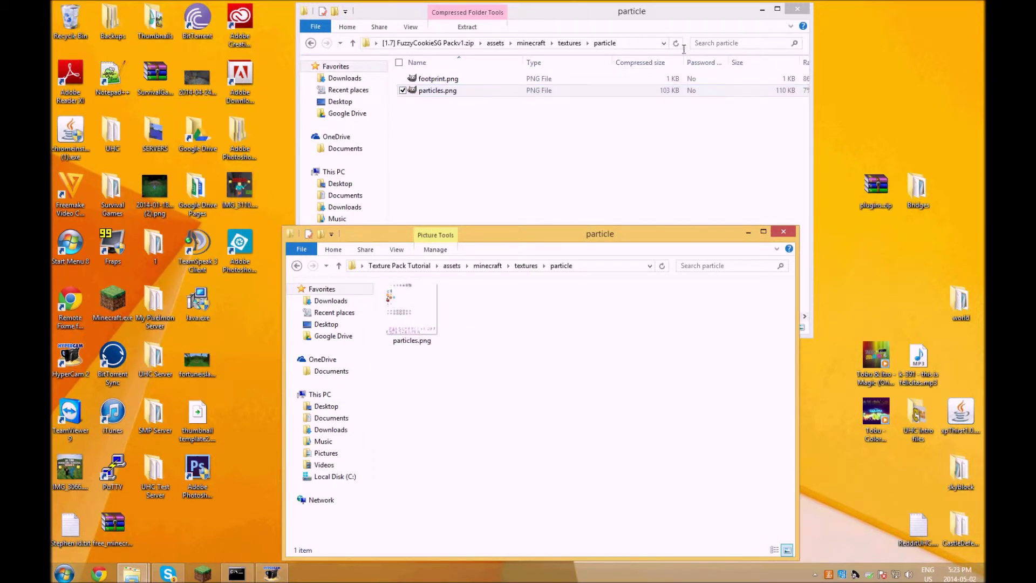
pyautogui.click(799, 5)
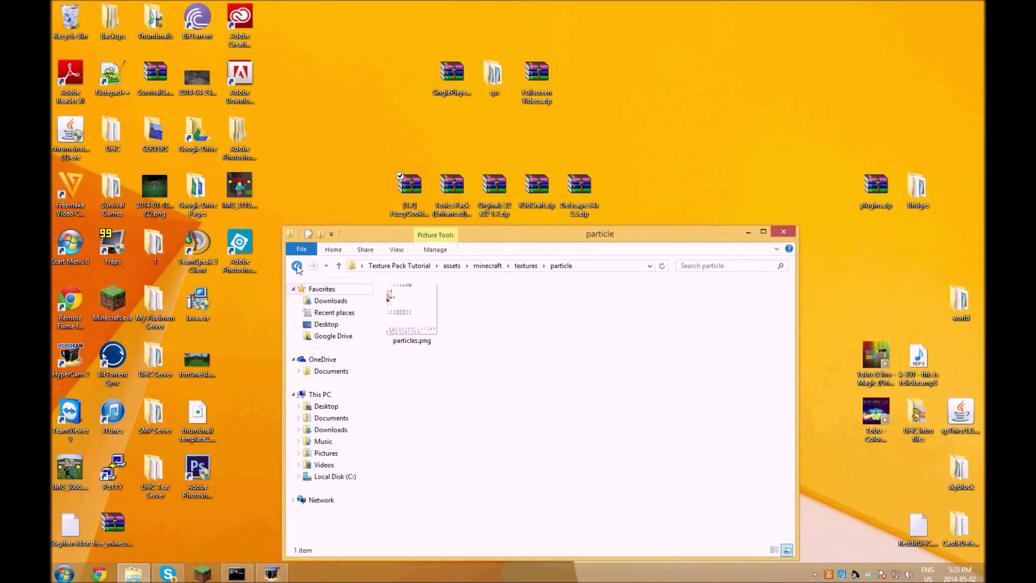
# Open the tutorial pack's textures gui folder and examine widgets.png, icons.png and the contents of the container folder.
pyautogui.click(297, 266)
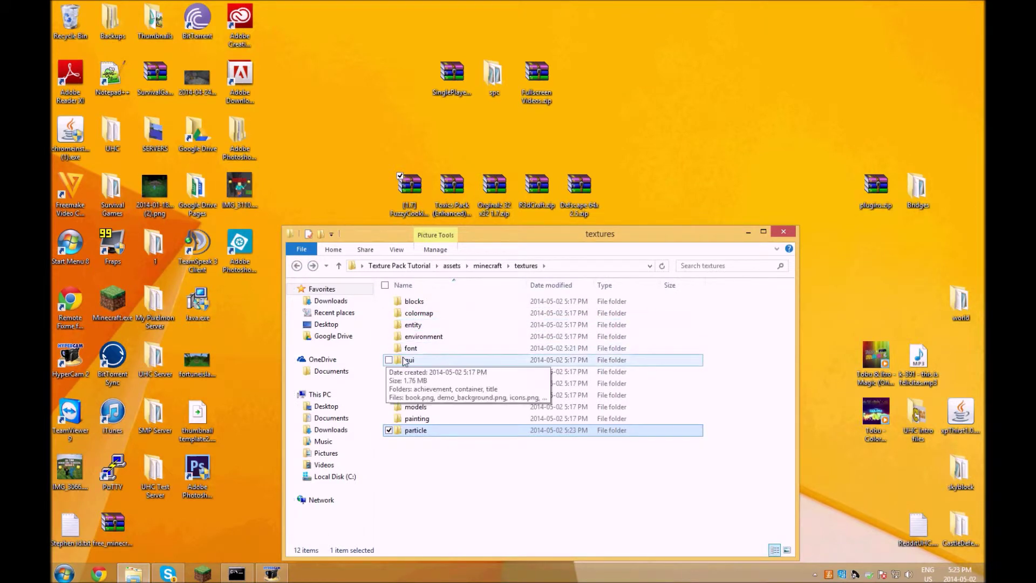
pyautogui.doubleClick(425, 360)
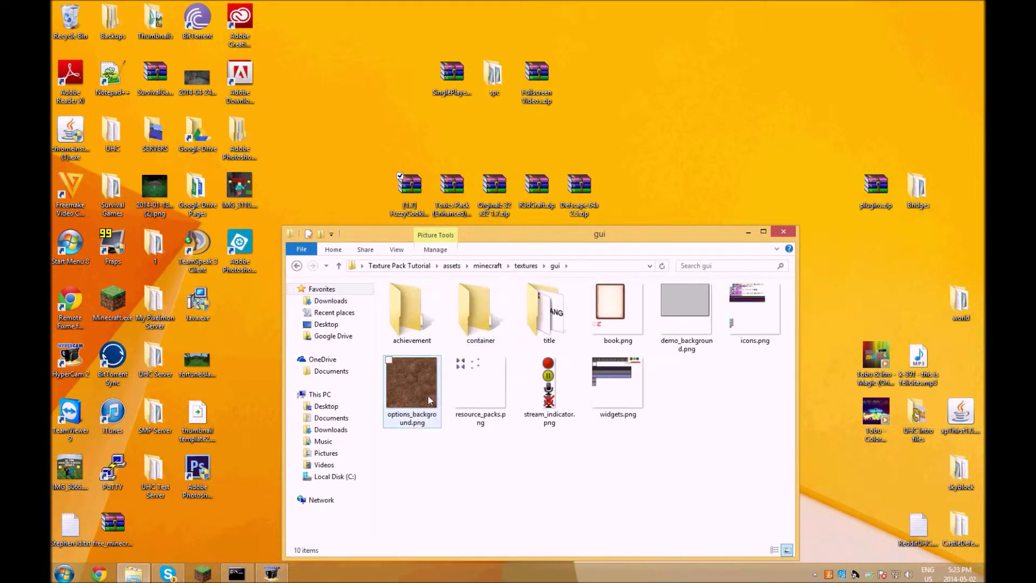
pyautogui.moveTo(558, 239); pyautogui.dragTo(542, 232)
pyautogui.click(746, 321)
pyautogui.click(599, 378)
pyautogui.click(690, 372)
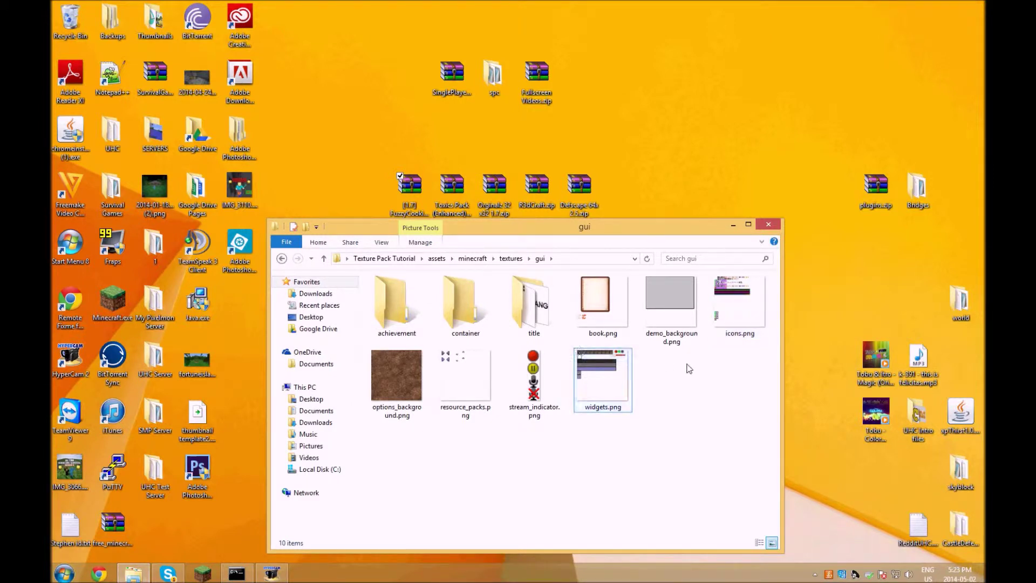
pyautogui.click(608, 384)
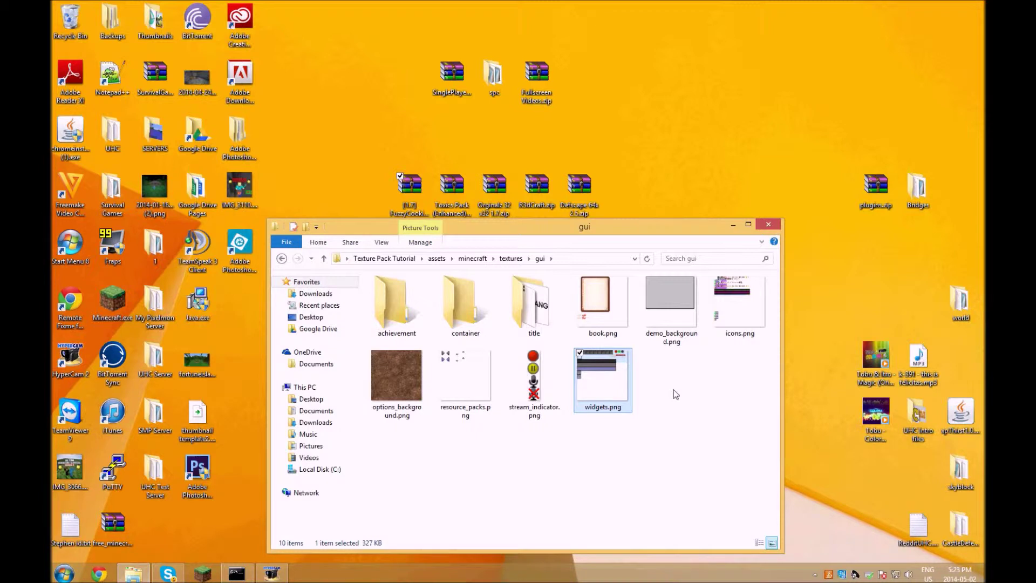
pyautogui.click(702, 380)
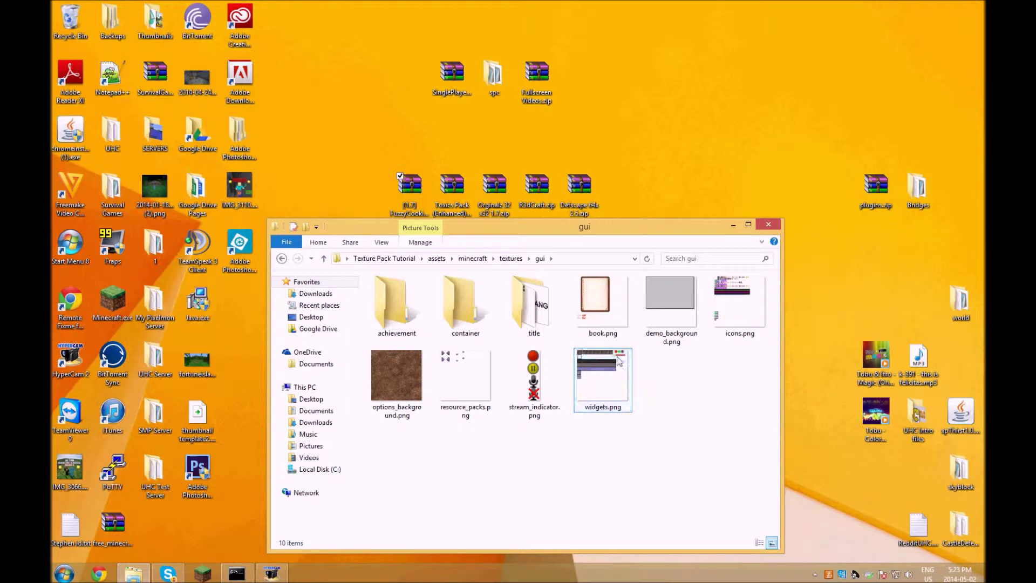
pyautogui.click(741, 302)
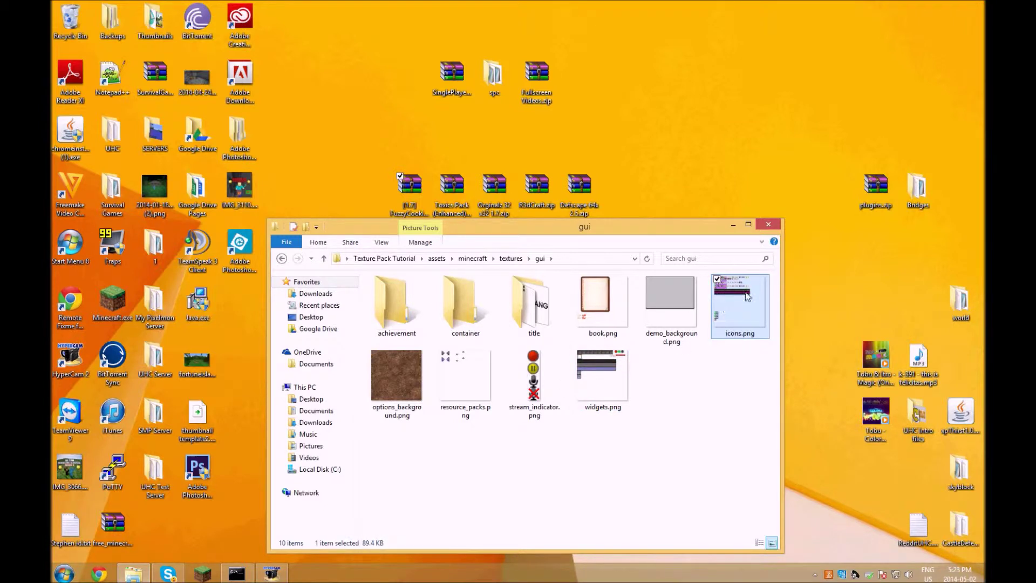
pyautogui.click(724, 416)
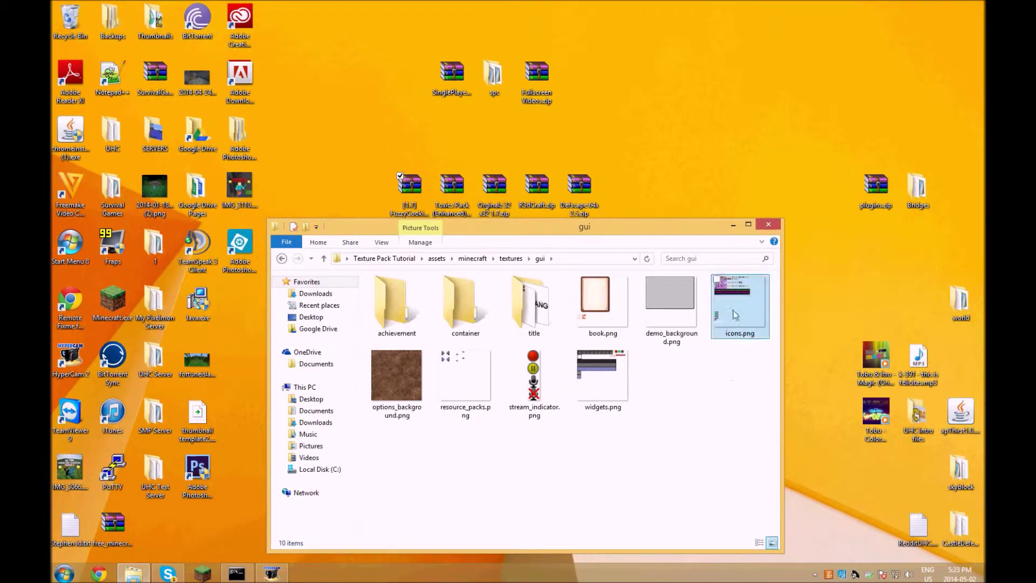
pyautogui.doubleClick(469, 298)
pyautogui.click(282, 260)
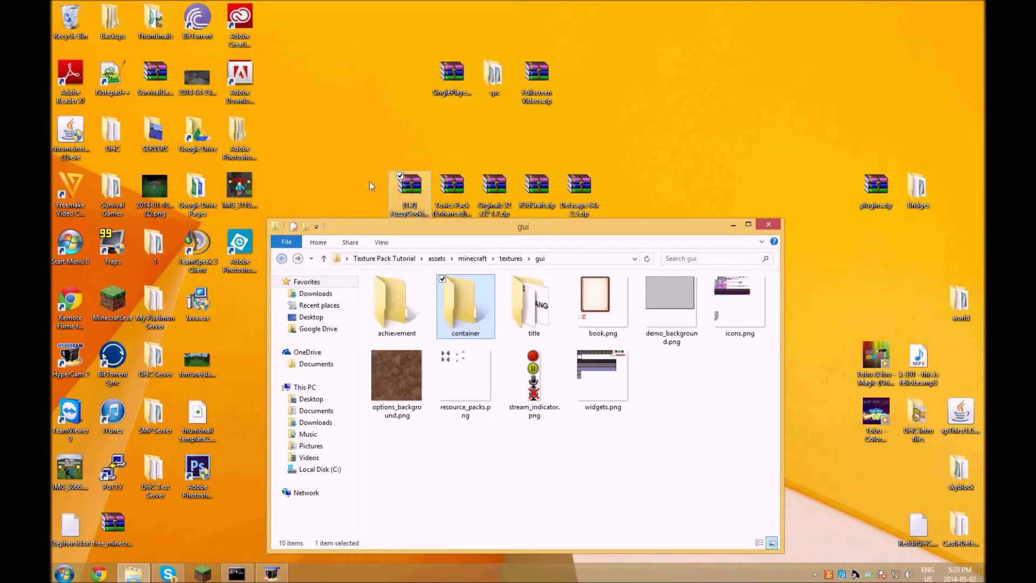
# Open Orginalz 32 x32 1.7.zip with Windows Explorer and go to its assets > minecraft > textures > gui folder.
pyautogui.rightClick(498, 199)
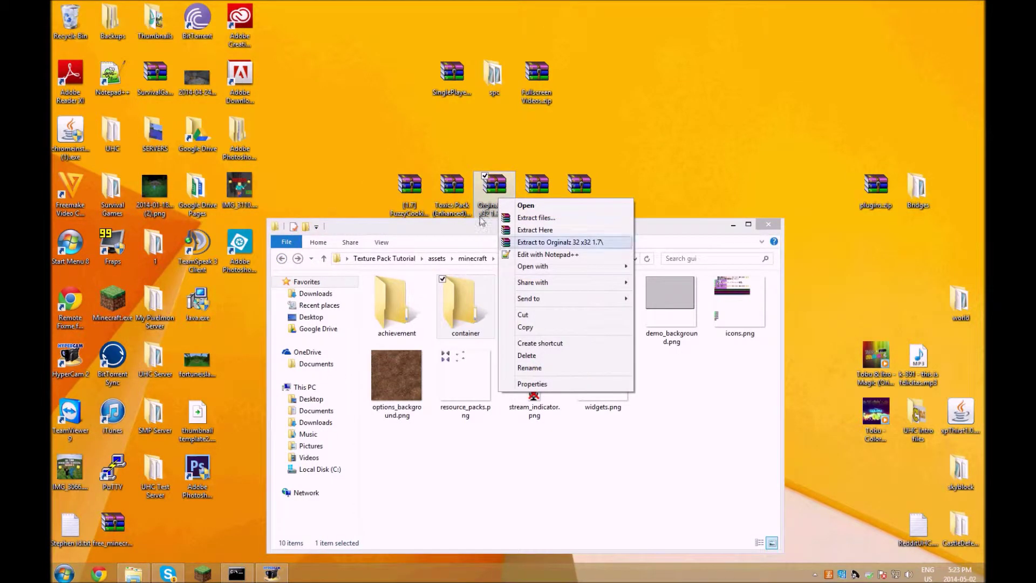
pyautogui.moveTo(585, 271)
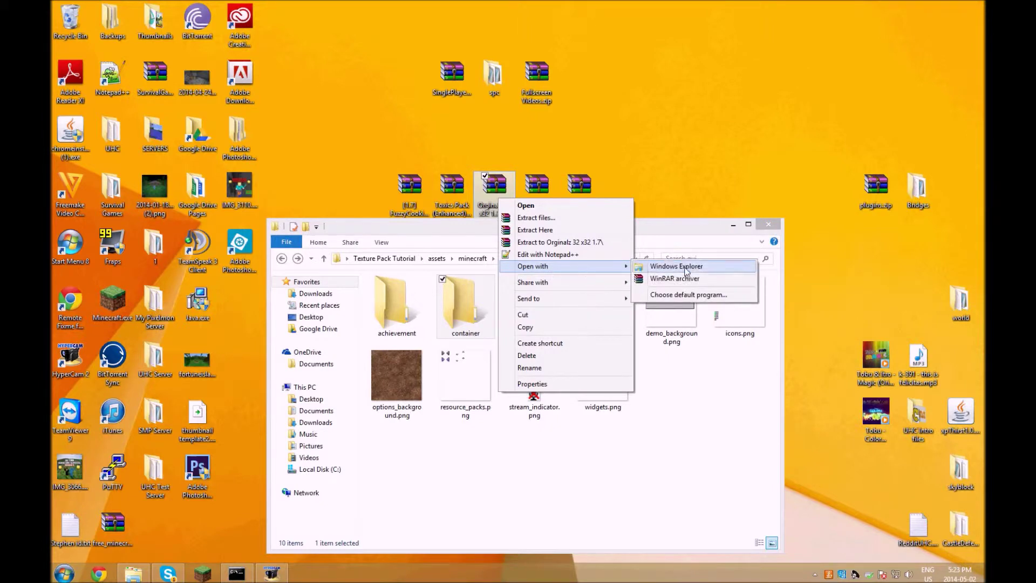
pyautogui.click(661, 266)
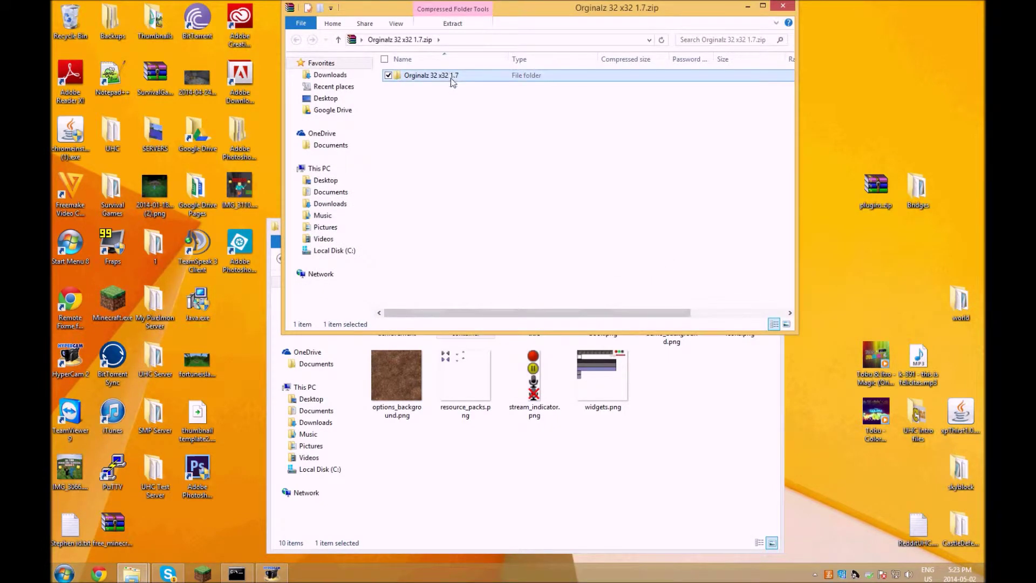
pyautogui.doubleClick(448, 79)
pyautogui.doubleClick(435, 78)
pyautogui.doubleClick(435, 79)
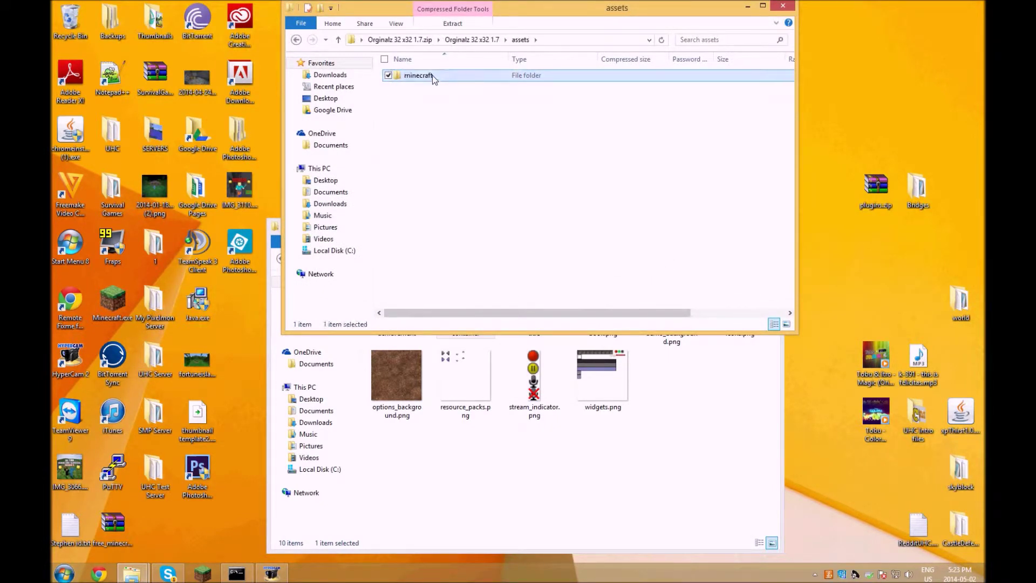
pyautogui.doubleClick(425, 182)
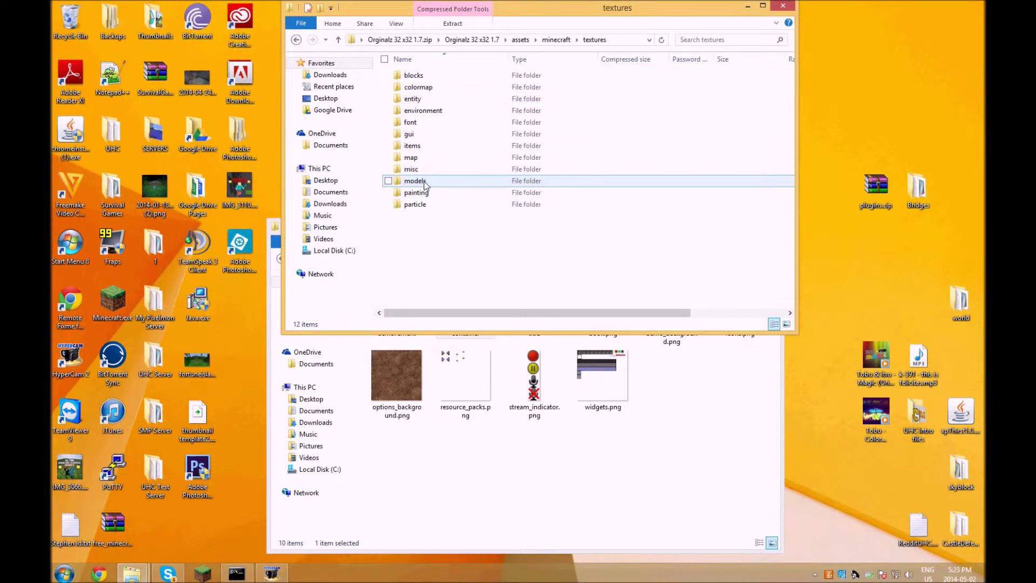
pyautogui.click(424, 137)
pyautogui.doubleClick(424, 135)
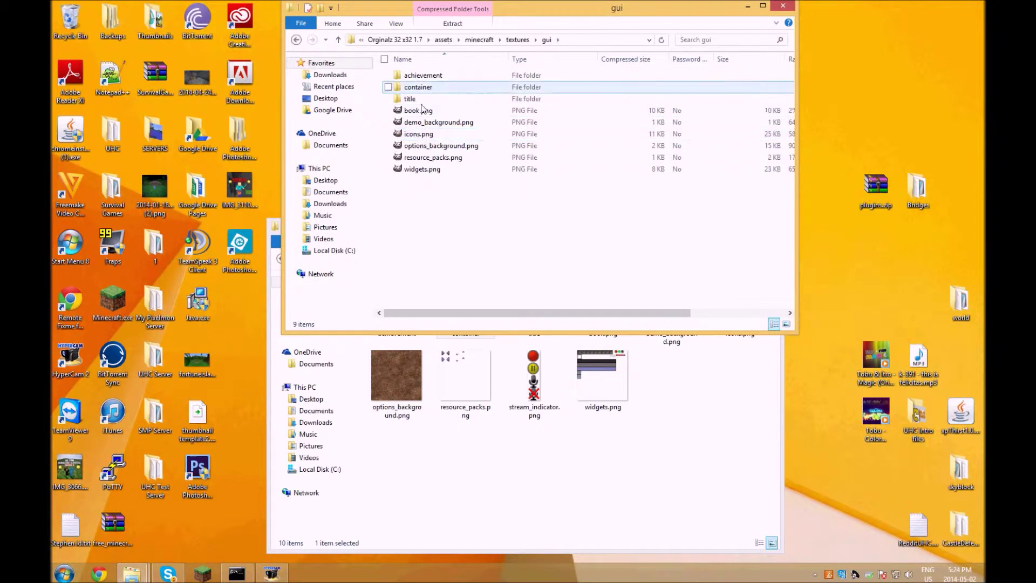
# Copy everything in the archive's gui container folder into the tutorial pack's container folder, and return to the pack's gui folder.
pyautogui.doubleClick(419, 87)
pyautogui.moveTo(431, 267); pyautogui.dragTo(475, 73)
pyautogui.rightClick(449, 129)
pyautogui.click(473, 163)
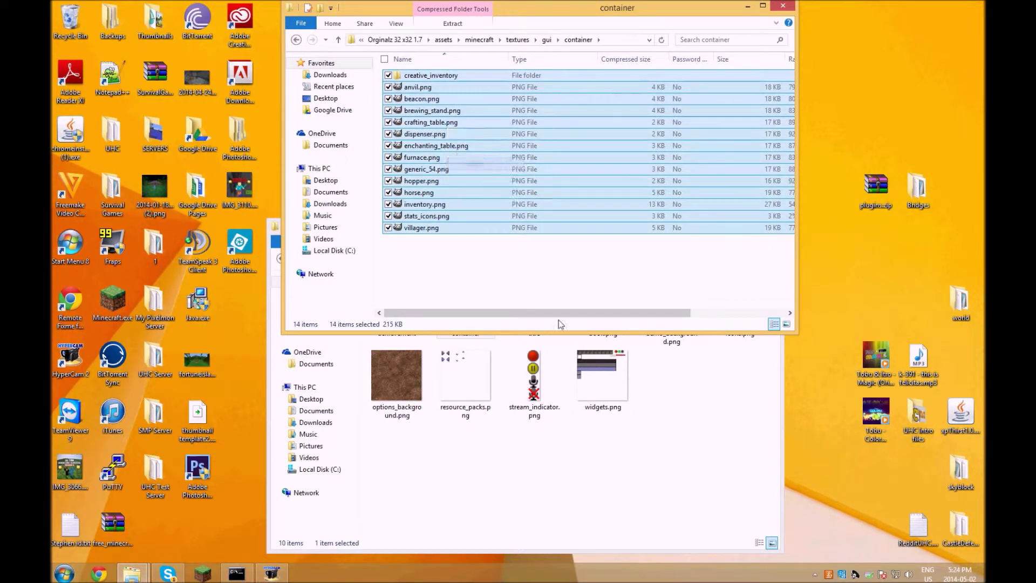
pyautogui.click(669, 456)
pyautogui.doubleClick(469, 313)
pyautogui.rightClick(476, 323)
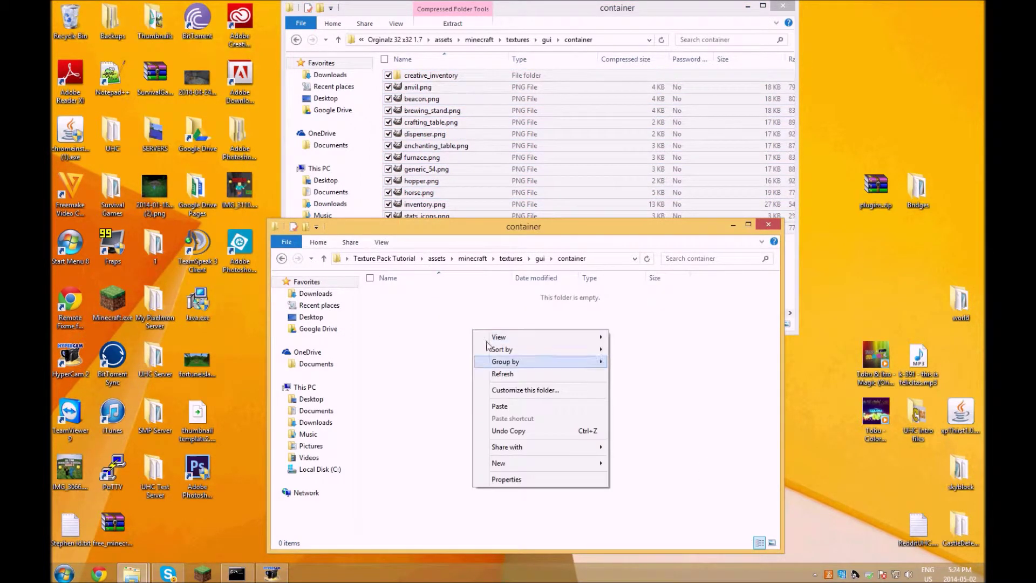
pyautogui.click(502, 407)
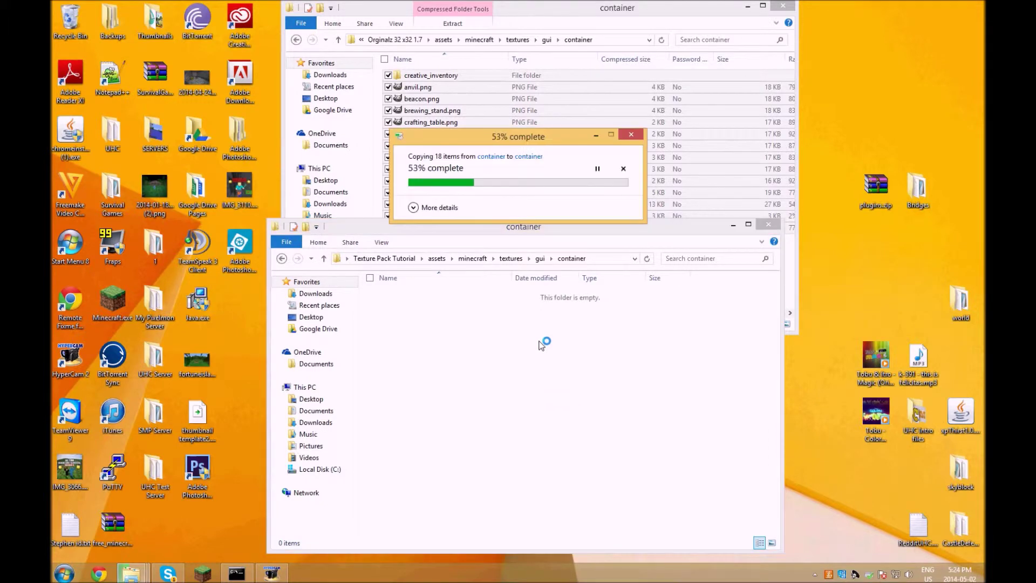
pyautogui.click(281, 259)
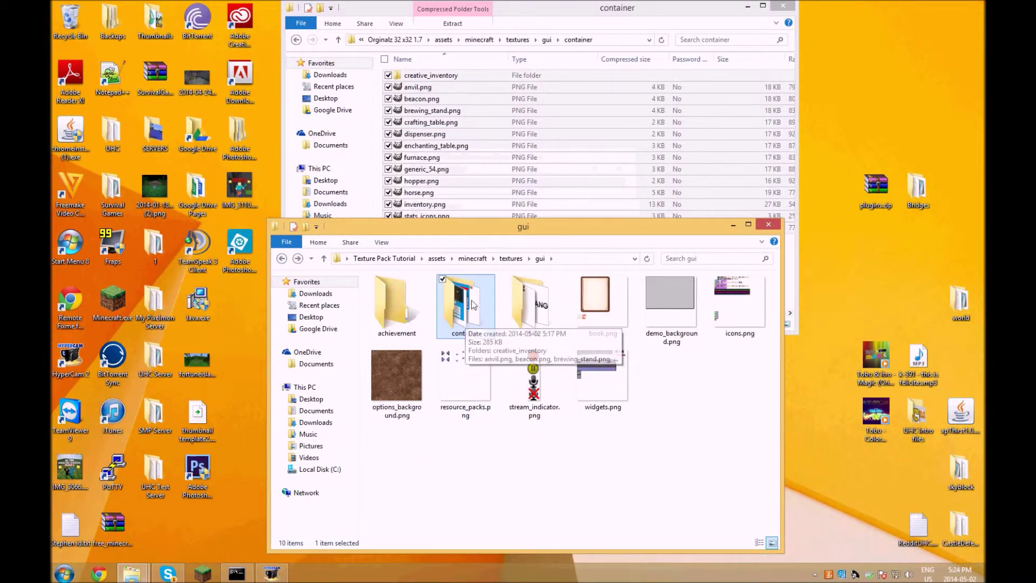
# Replace widgets.png in the tutorial pack's gui folder with the widgets.png from the archive's gui folder, and close the archive.
pyautogui.click(296, 40)
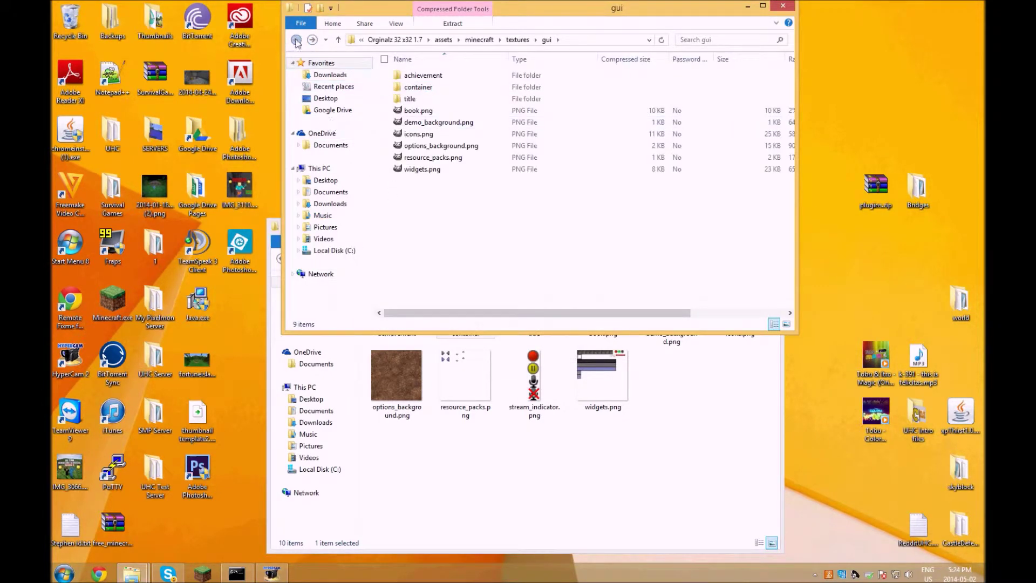
pyautogui.click(661, 449)
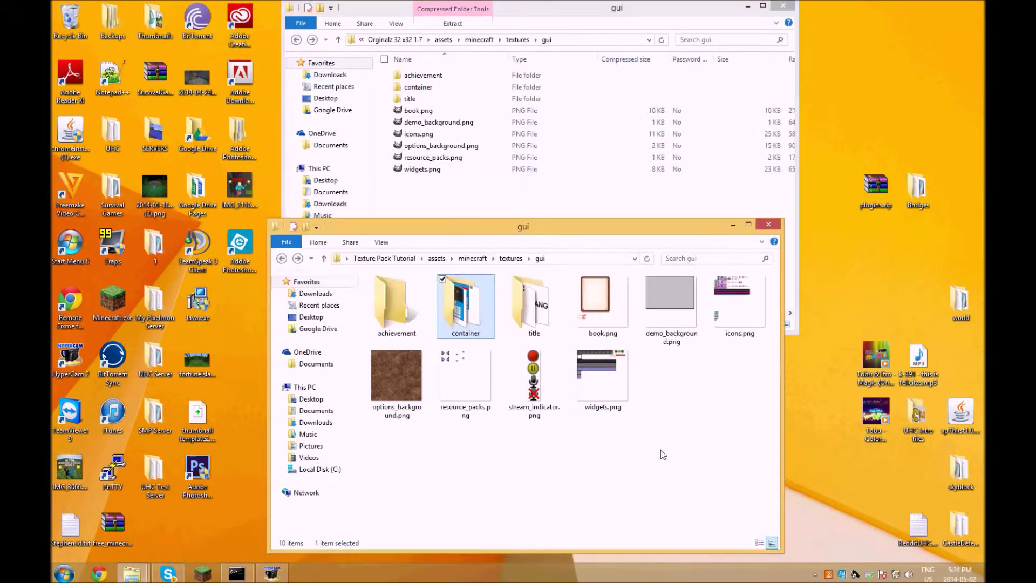
pyautogui.rightClick(453, 171)
pyautogui.click(479, 205)
pyautogui.click(675, 391)
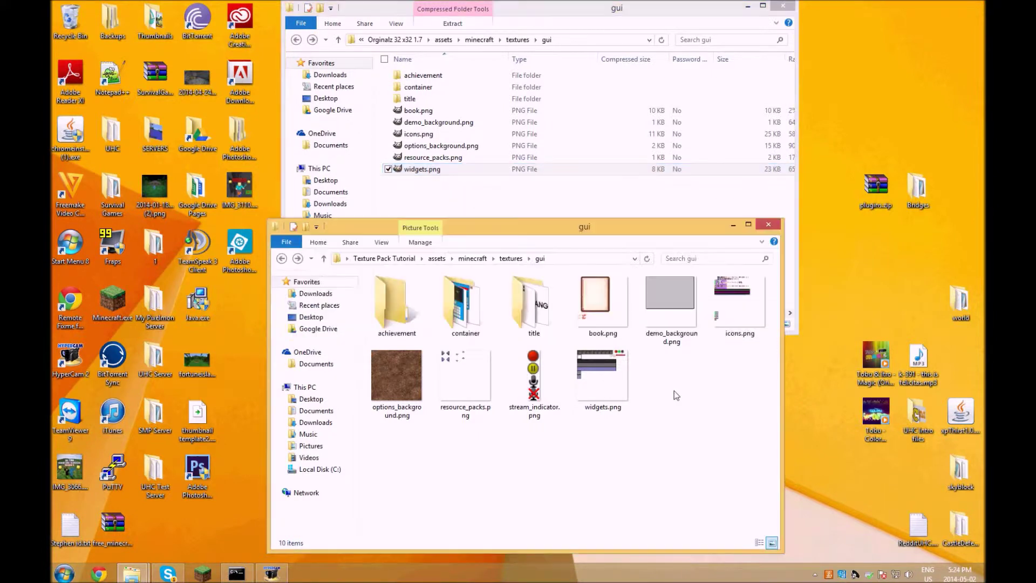
pyautogui.rightClick(658, 417)
pyautogui.click(685, 349)
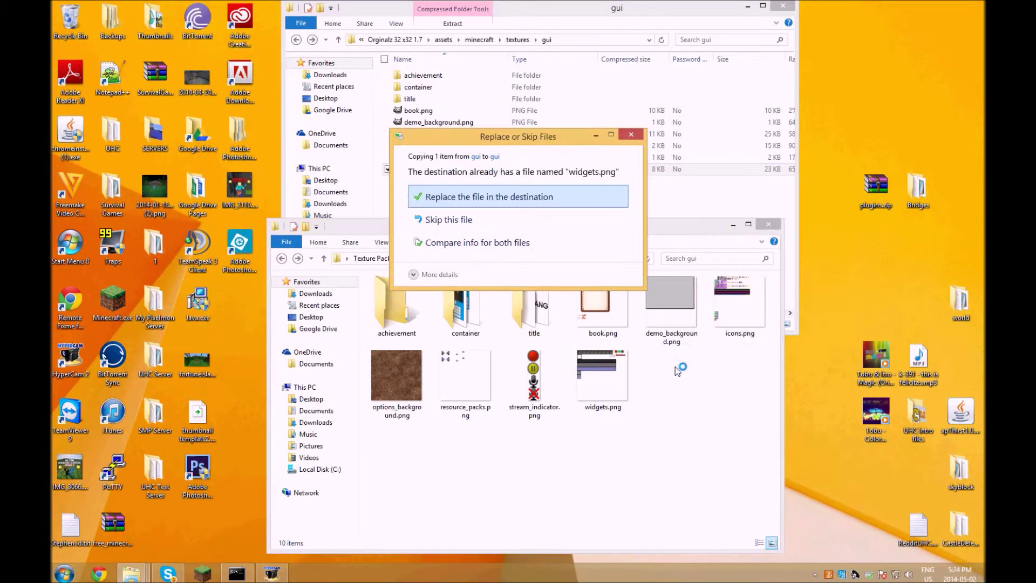
pyautogui.click(558, 208)
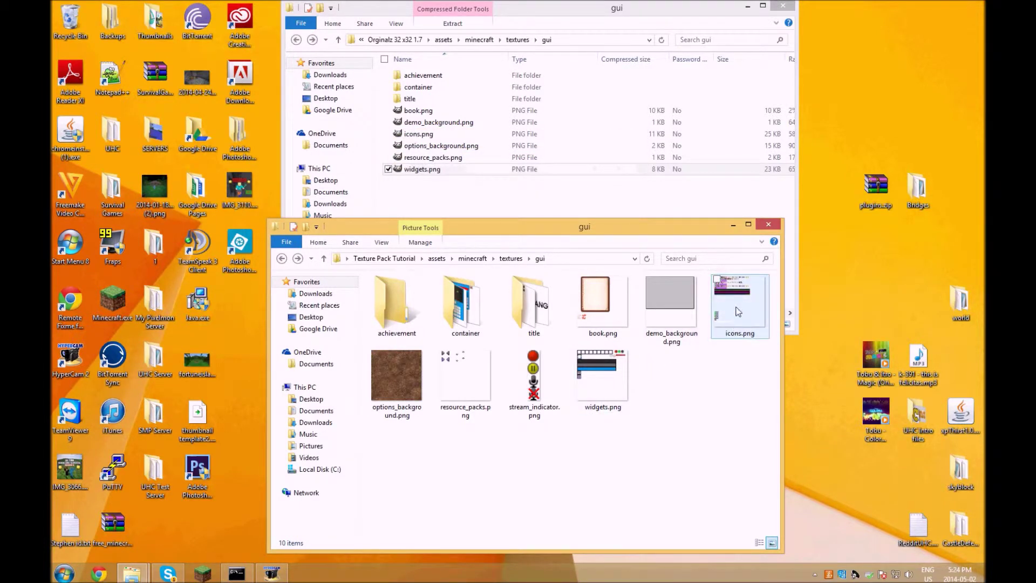
pyautogui.click(296, 39)
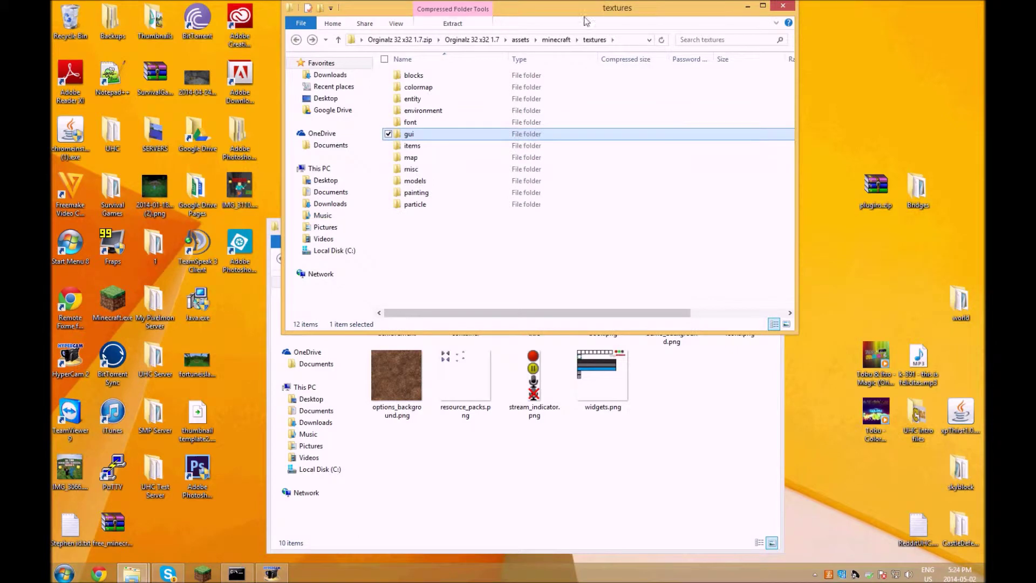
pyautogui.click(782, 6)
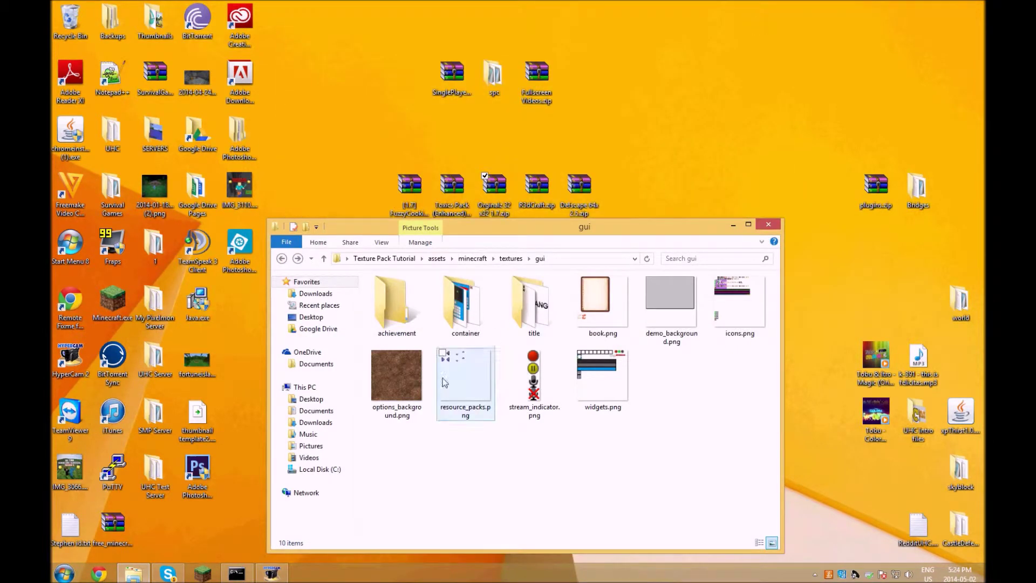
# Open the tutorial pack's textures > items folder and look over its item textures.
pyautogui.moveTo(479, 232); pyautogui.dragTo(481, 220)
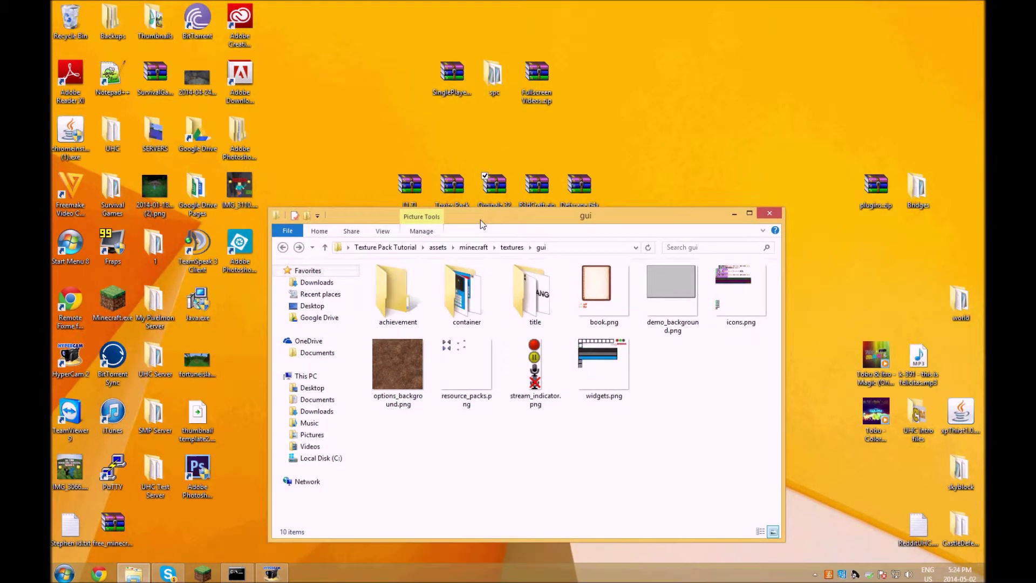
pyautogui.click(280, 248)
pyautogui.doubleClick(412, 355)
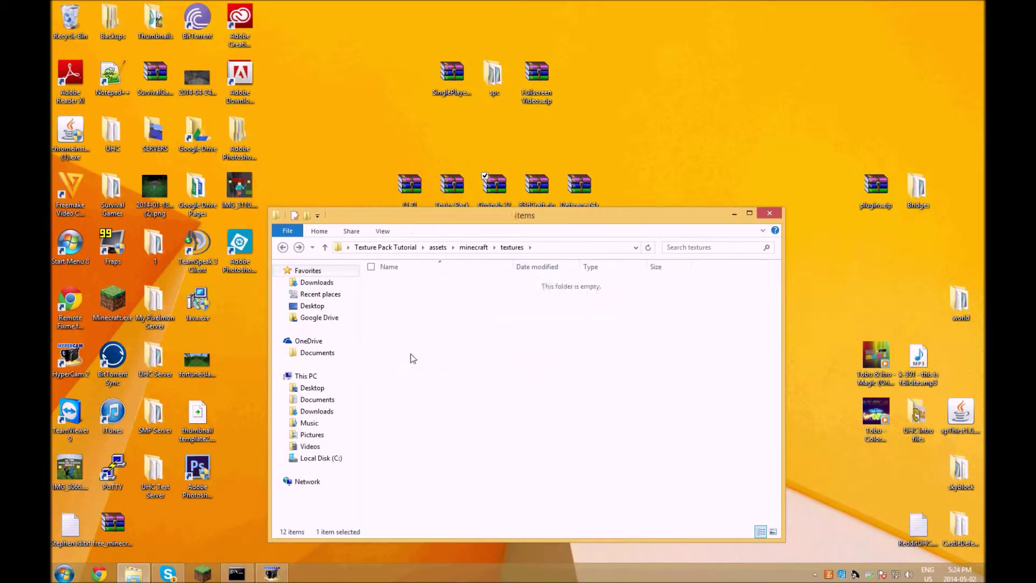
pyautogui.click(555, 210)
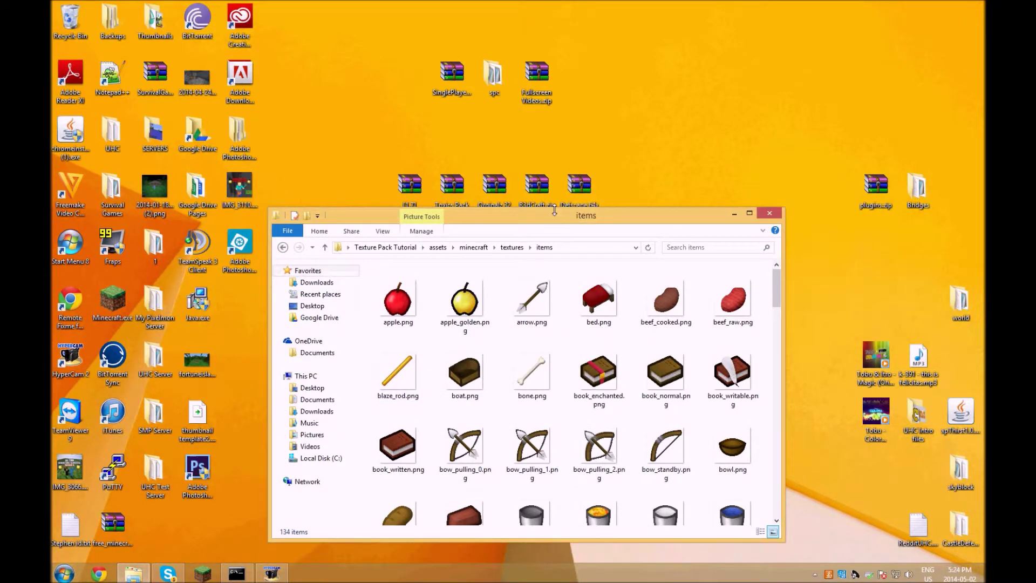
pyautogui.moveTo(775, 280)
pyautogui.mouseDown()
pyautogui.moveTo(783, 306)
pyautogui.moveTo(776, 287)
pyautogui.mouseUp()
pyautogui.moveTo(599, 214); pyautogui.dragTo(592, 225)
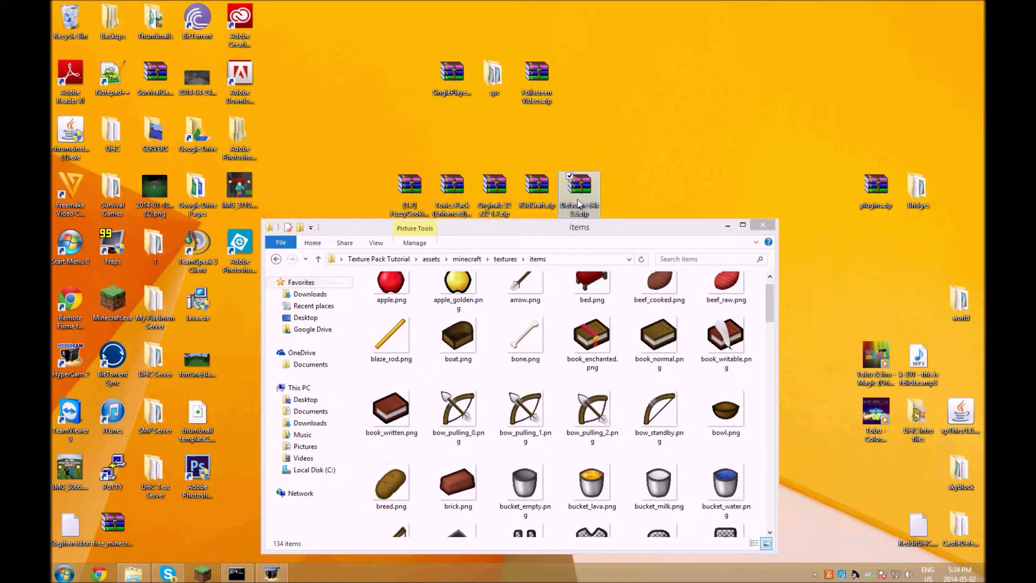
# Open Defscape 64x 2.5.zip with Windows Explorer and go to its assets > minecraft > textures > items folder.
pyautogui.rightClick(578, 199)
pyautogui.moveTo(626, 268)
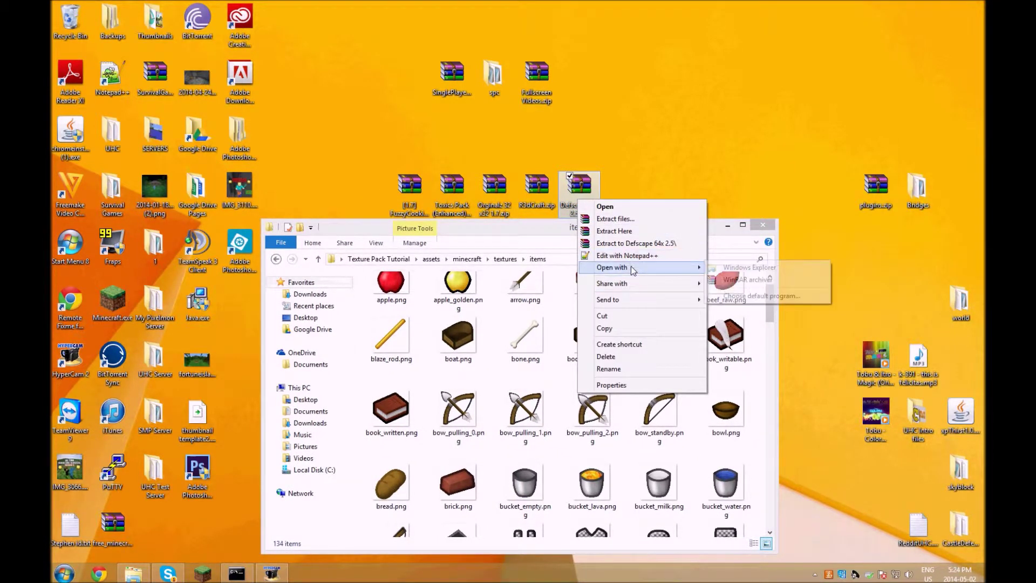
pyautogui.click(725, 270)
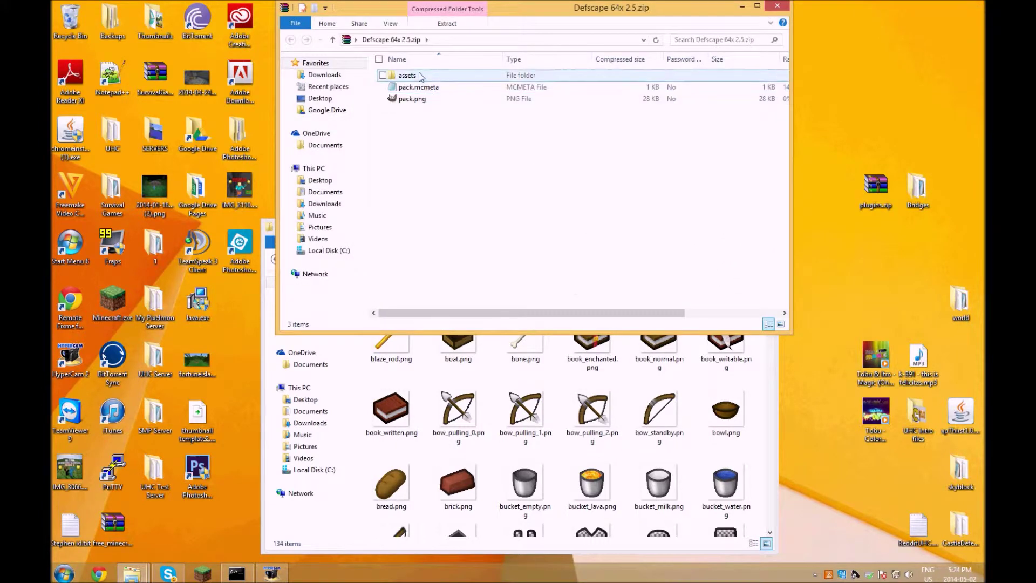
pyautogui.doubleClick(421, 76)
pyautogui.click(420, 76)
pyautogui.doubleClick(420, 77)
pyautogui.doubleClick(421, 87)
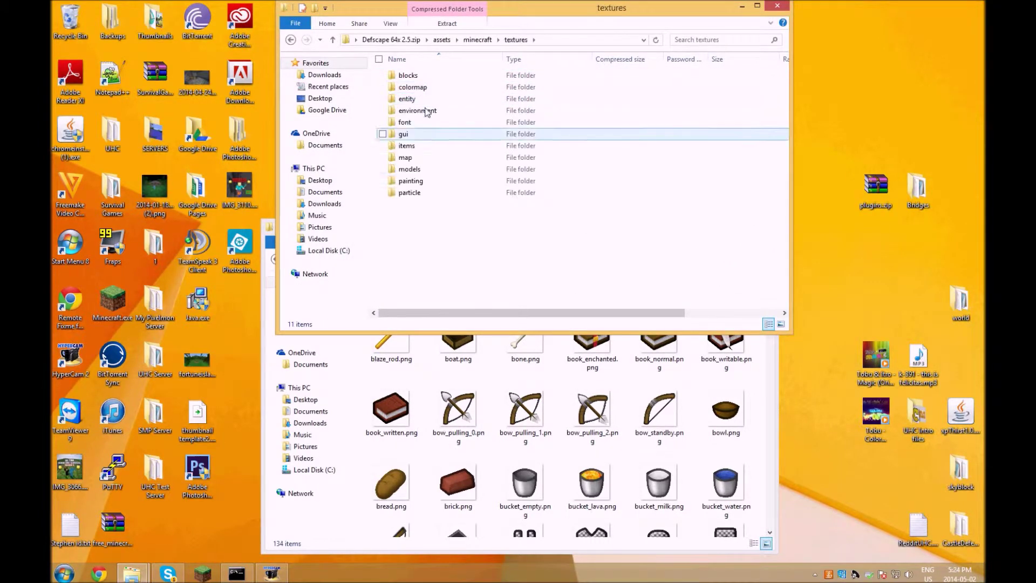
pyautogui.doubleClick(420, 146)
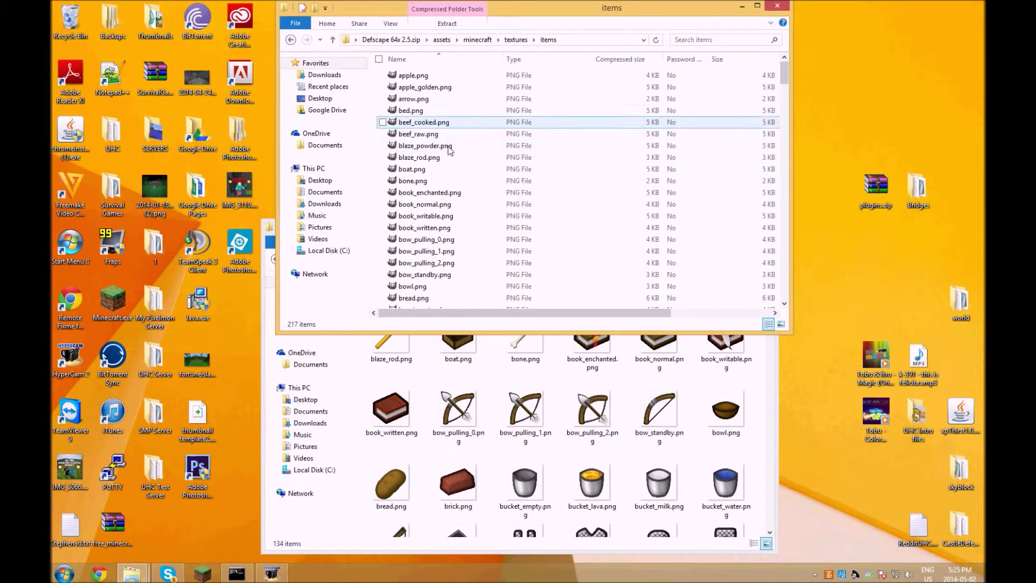
# Replace apple.png in the tutorial pack's items folder with the apple.png from the Defscape archive.
pyautogui.click(421, 78)
pyautogui.rightClick(422, 84)
pyautogui.click(456, 116)
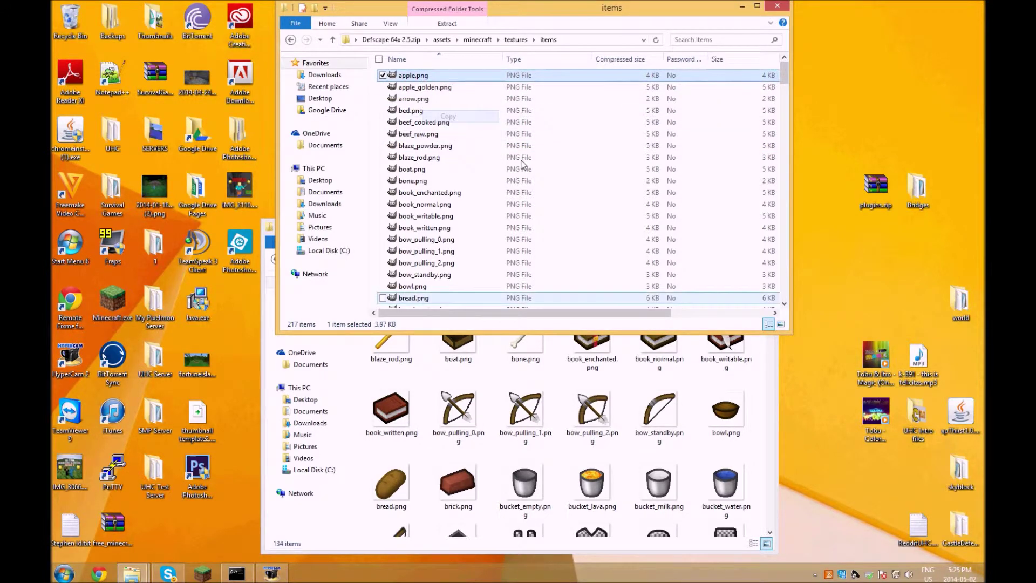
pyautogui.click(758, 382)
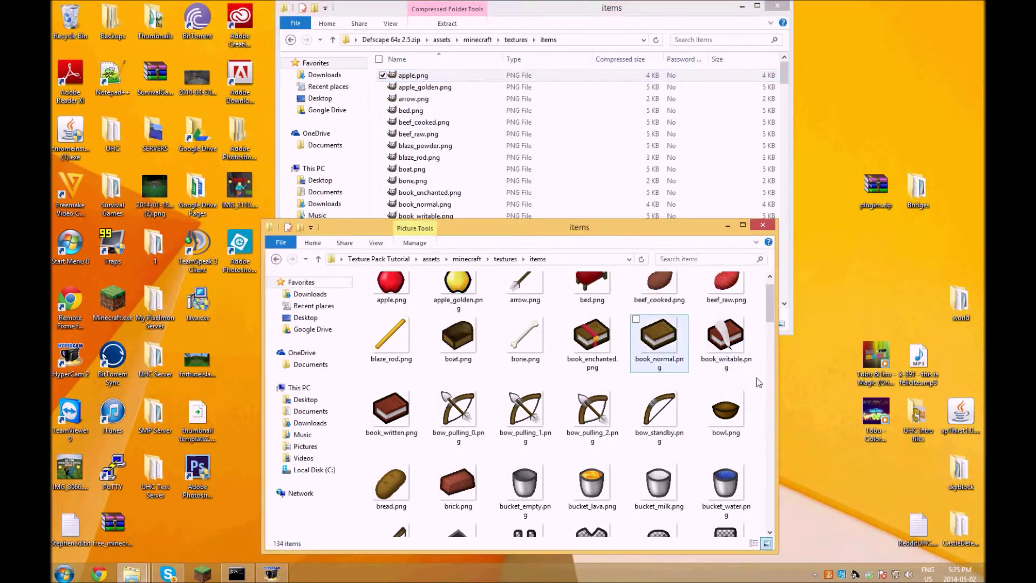
pyautogui.rightClick(360, 314)
pyautogui.click(394, 389)
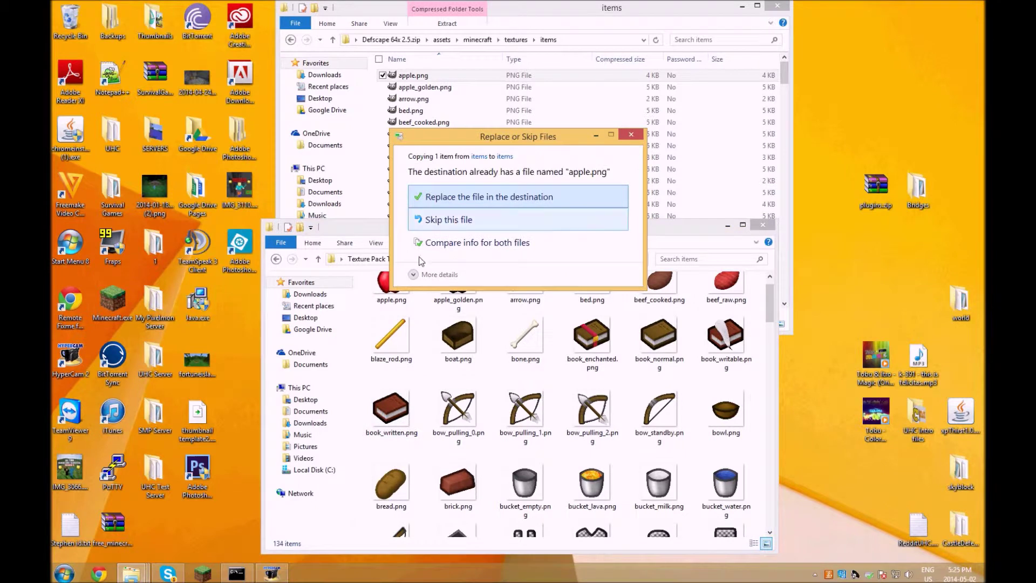
pyautogui.click(470, 198)
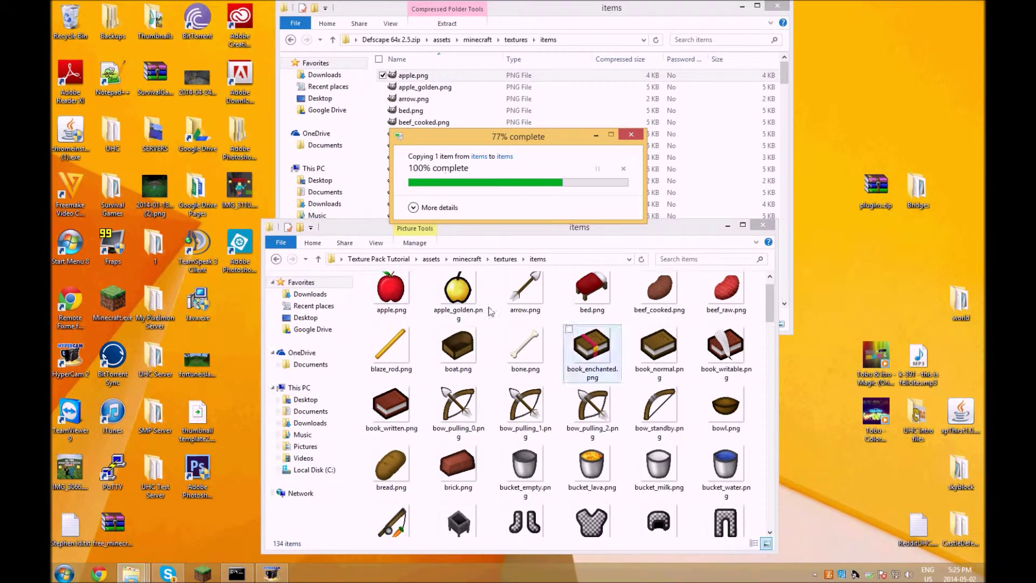
pyautogui.scroll(1, 567, 319)
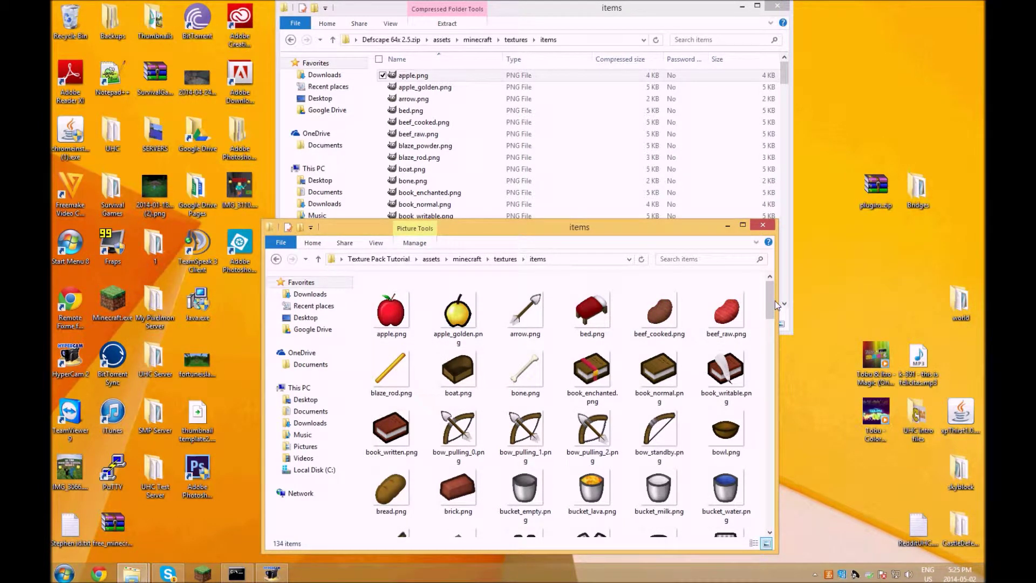
pyautogui.moveTo(775, 300); pyautogui.dragTo(770, 320)
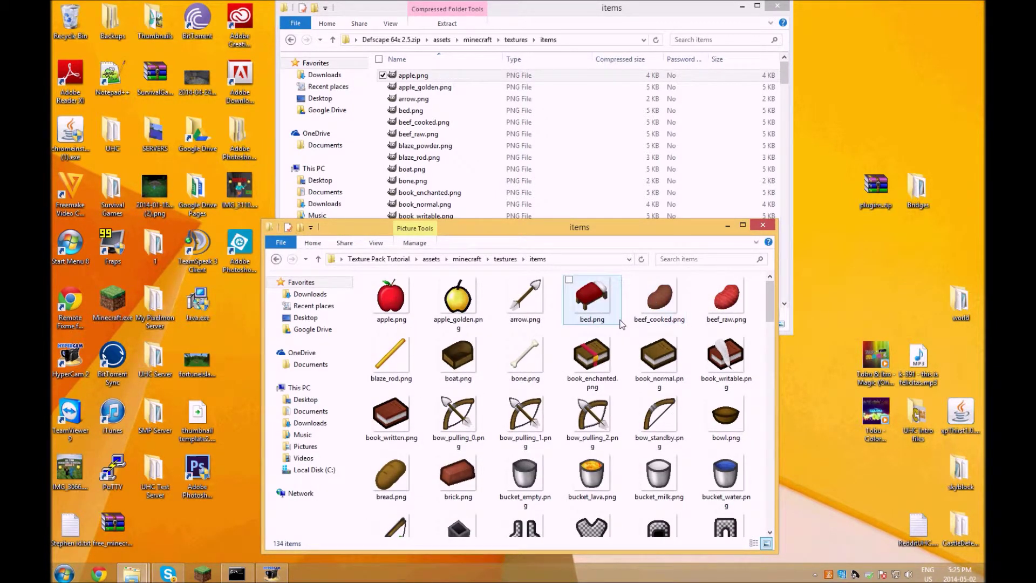
pyautogui.moveTo(616, 321)
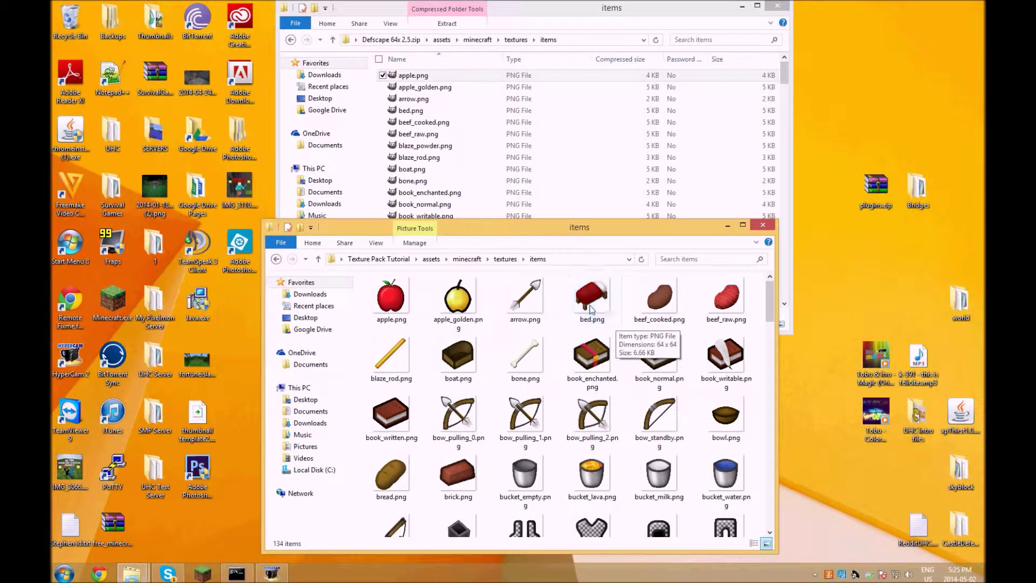
pyautogui.rightClick(525, 361)
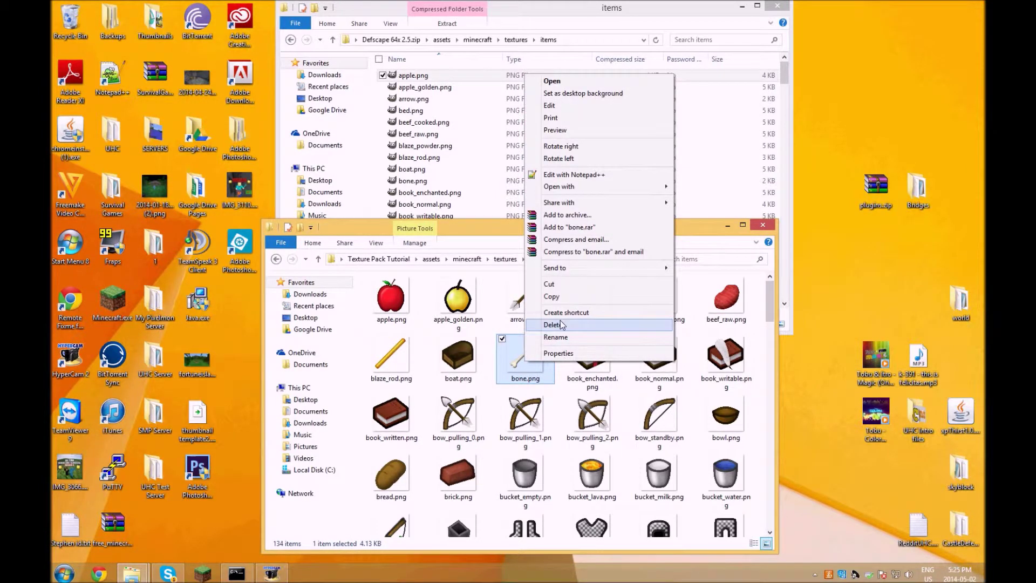
pyautogui.click(763, 385)
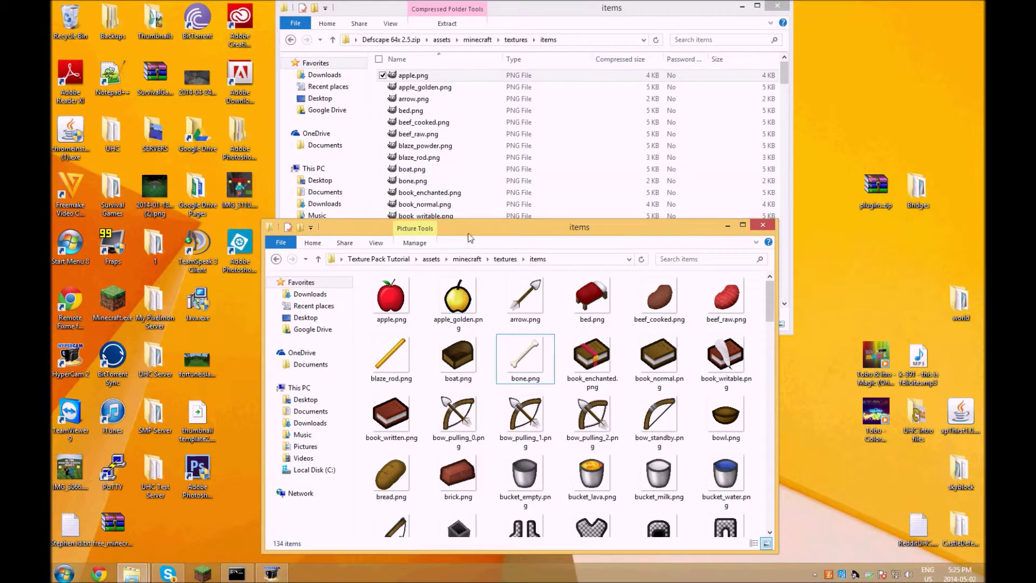
# Look into the painting and models folders within the Defscape archive's textures folder.
pyautogui.moveTo(467, 232); pyautogui.dragTo(442, 186)
pyautogui.click(615, 5)
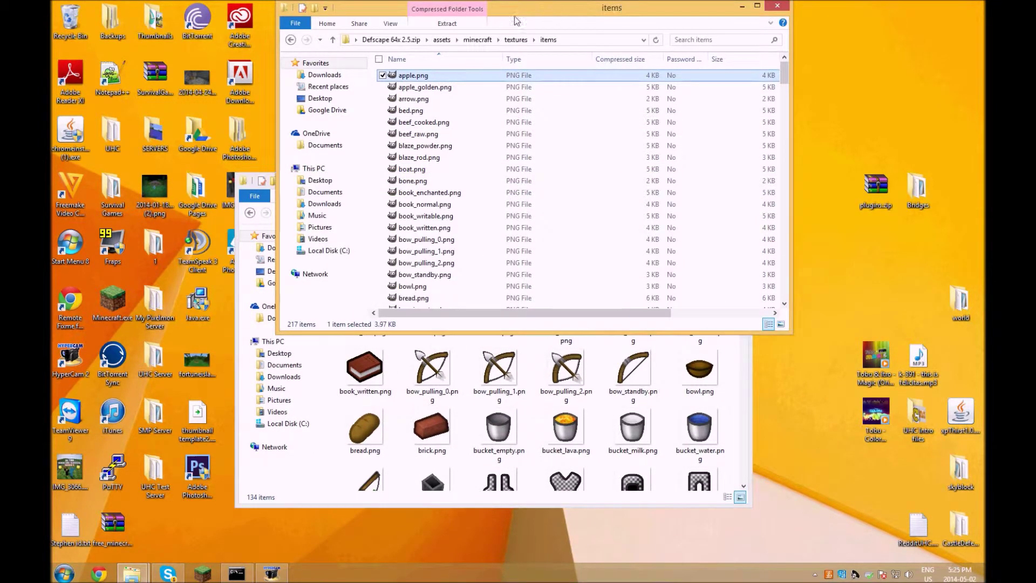
pyautogui.click(286, 40)
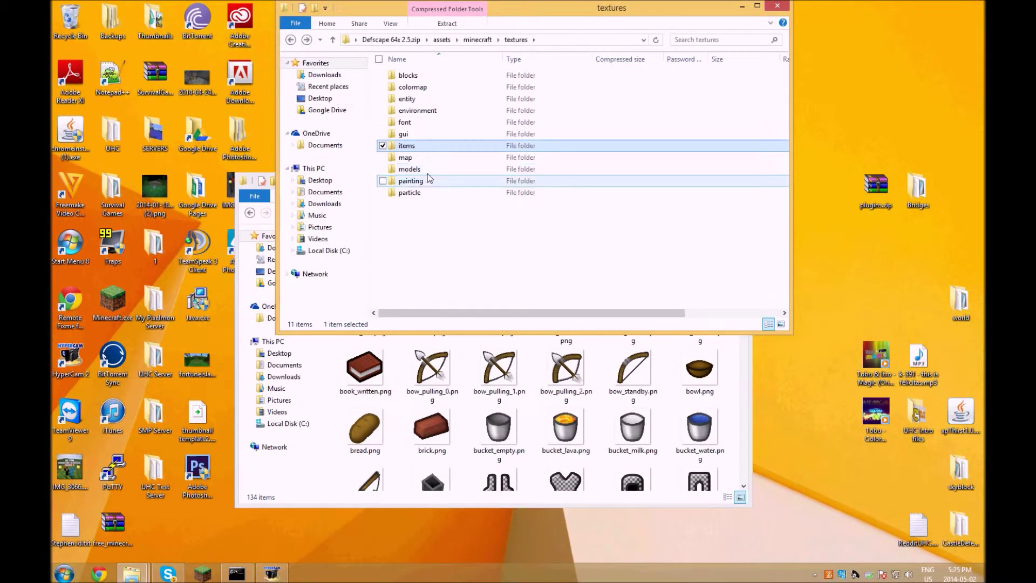
pyautogui.doubleClick(427, 184)
pyautogui.click(291, 40)
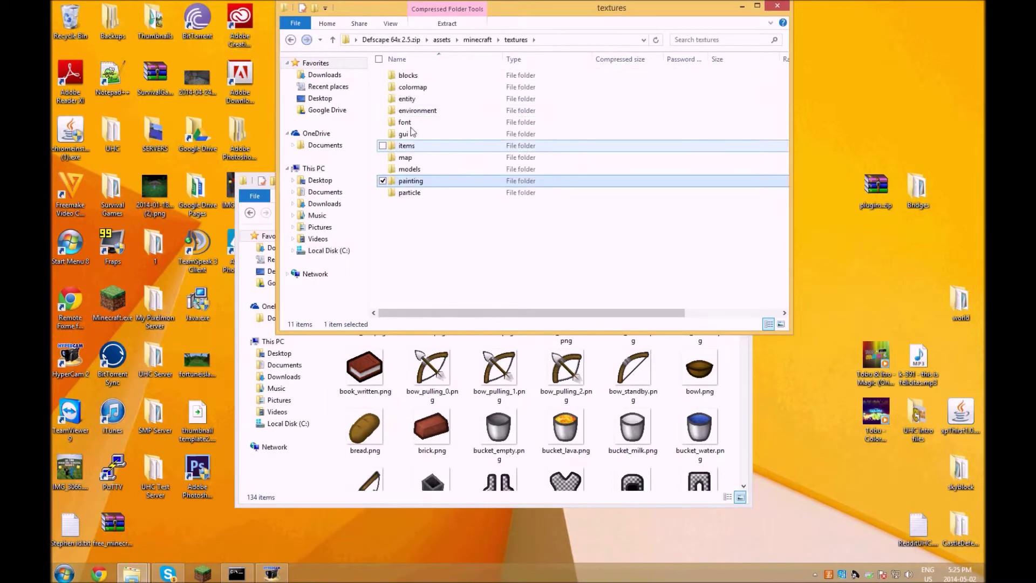
pyautogui.doubleClick(414, 171)
pyautogui.moveTo(367, 8); pyautogui.dragTo(487, 105)
# Close the Defscape archive and open the tutorial pack's textures > models > armor folder.
pyautogui.click(329, 180)
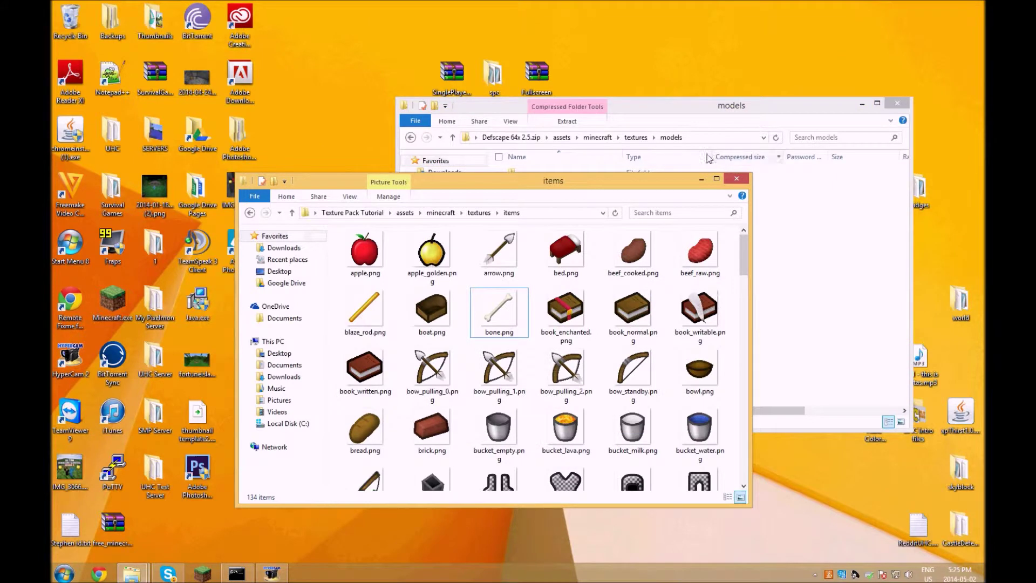
pyautogui.click(250, 213)
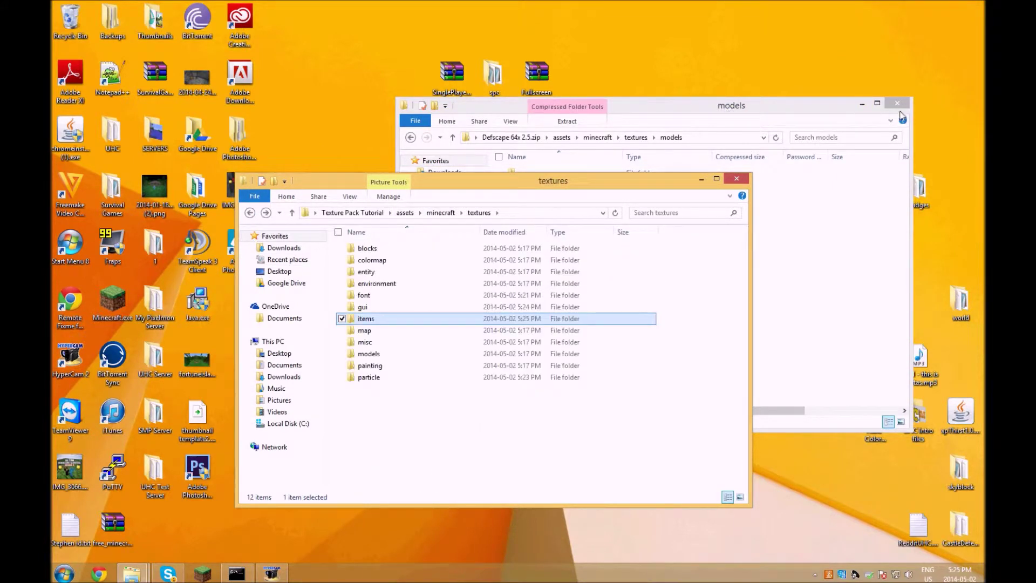
pyautogui.click(897, 103)
pyautogui.doubleClick(377, 353)
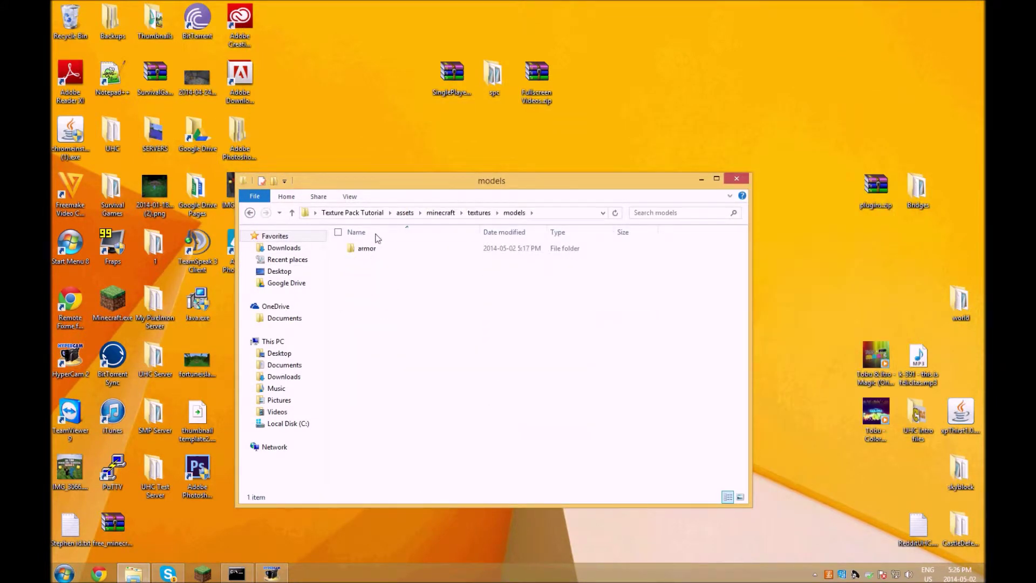
pyautogui.doubleClick(383, 250)
pyautogui.moveTo(446, 174); pyautogui.dragTo(456, 238)
# Reopen Defscape 64x 2.5.zip with Windows Explorer and browse the files in its assets > minecraft > textures > items folder.
pyautogui.rightClick(581, 195)
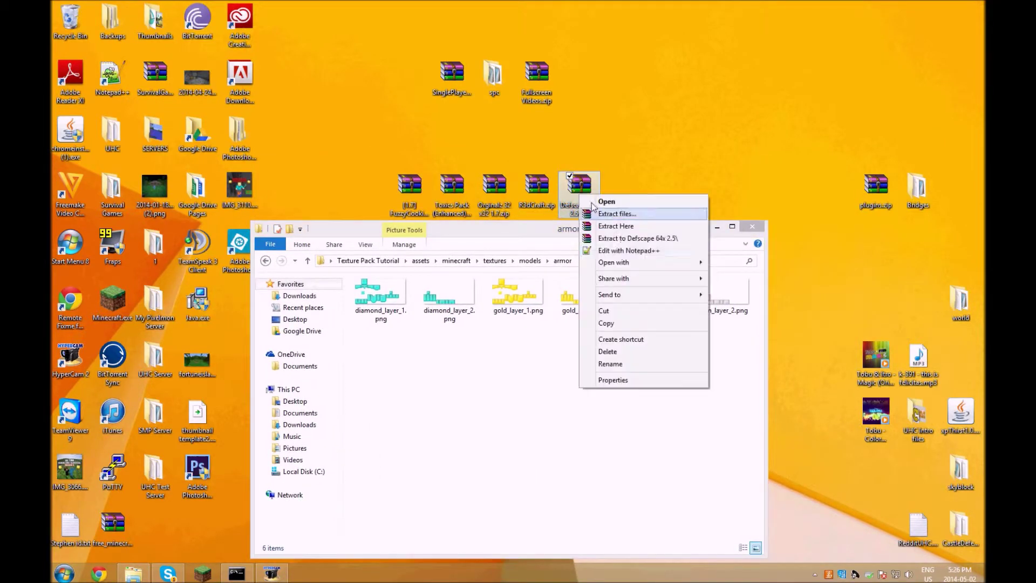
pyautogui.click(716, 263)
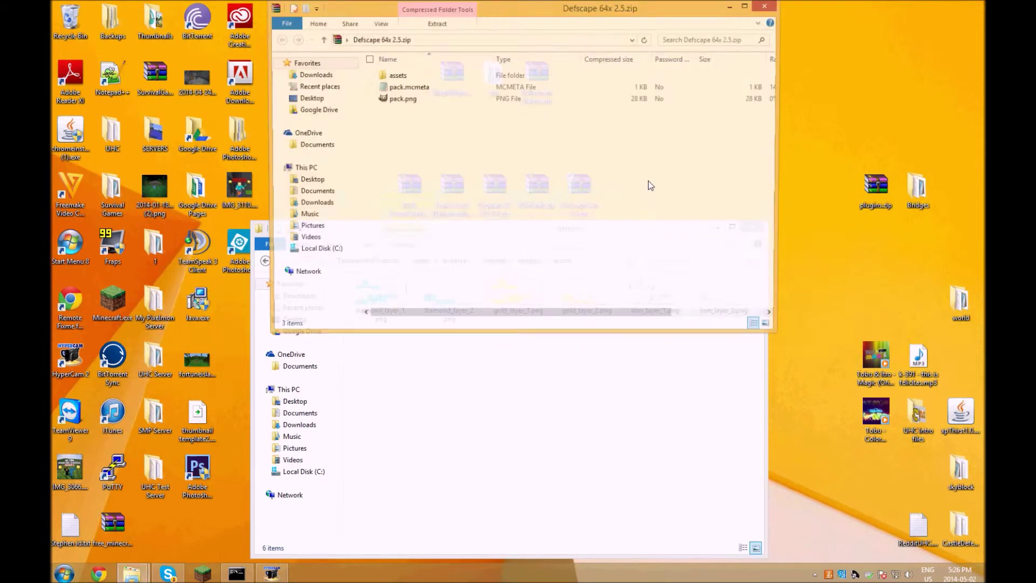
pyautogui.doubleClick(413, 76)
pyautogui.doubleClick(416, 75)
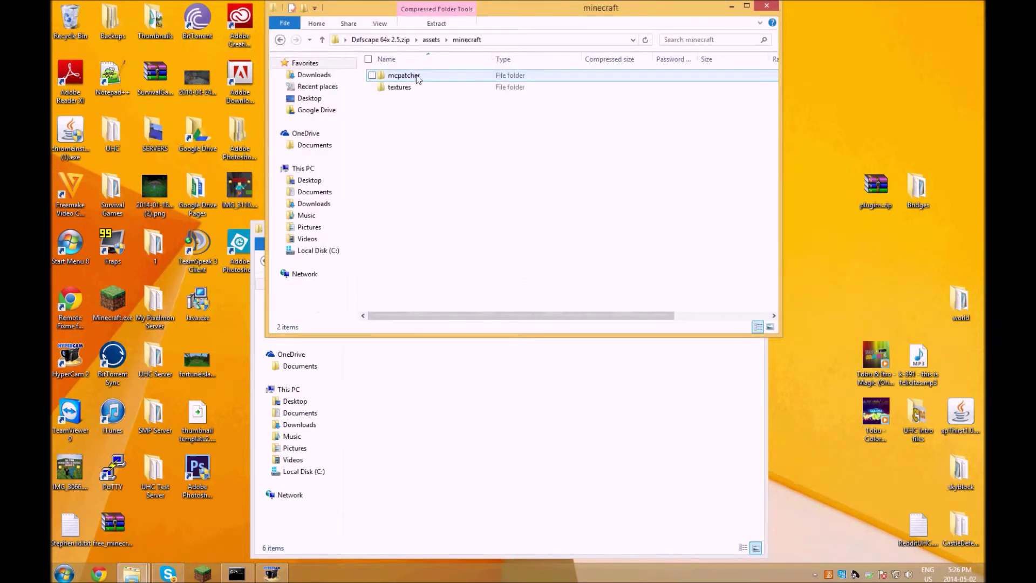
pyautogui.doubleClick(416, 86)
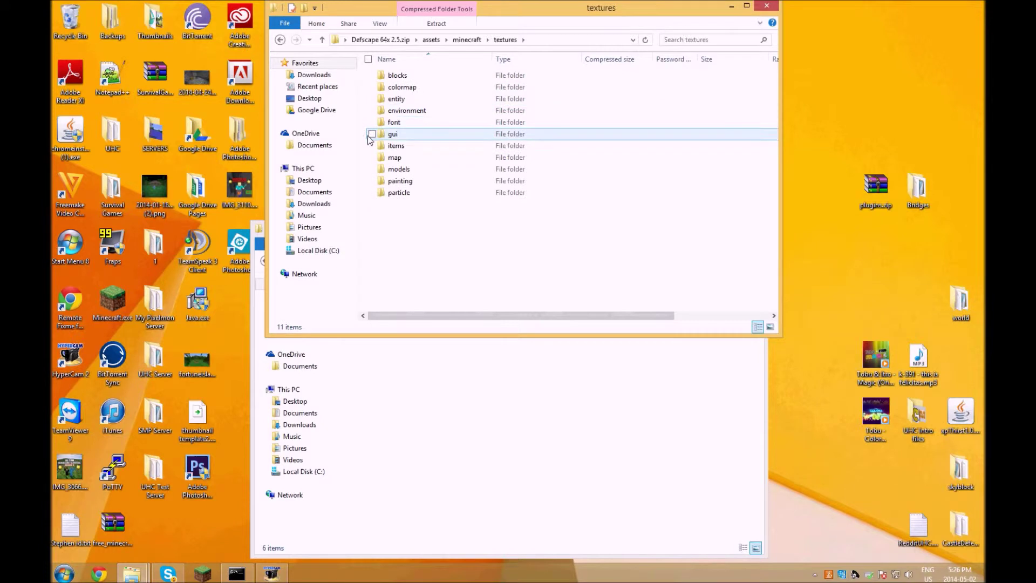
pyautogui.doubleClick(400, 146)
pyautogui.scroll(-7, 480, 198)
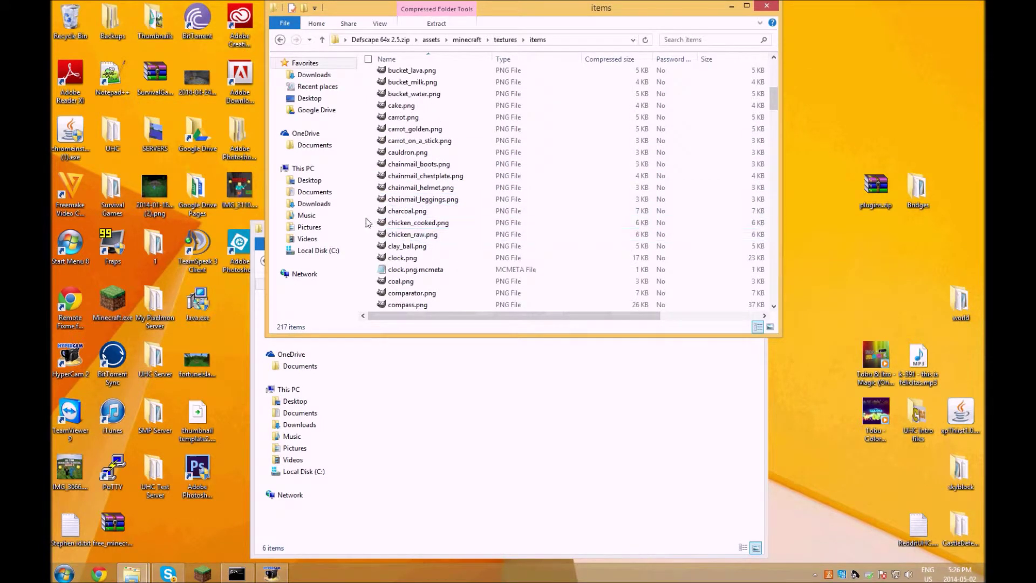
# Replace the chainmail boots, chestplate, helmet and leggings PNGs in the tutorial pack's items folder with the ones from the Defscape archive.
pyautogui.moveTo(365, 157); pyautogui.dragTo(454, 199)
pyautogui.rightClick(453, 185)
pyautogui.click(492, 223)
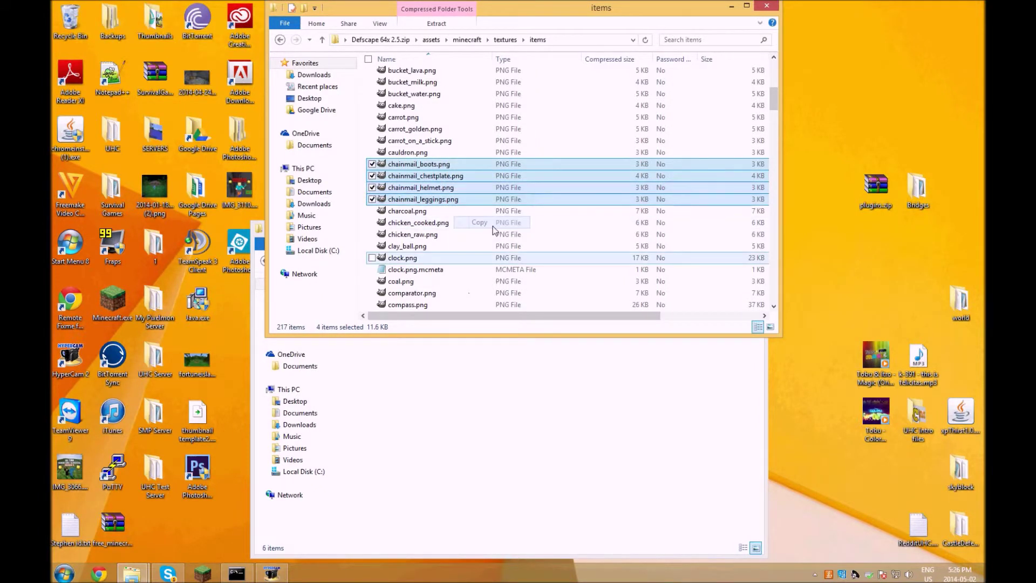
pyautogui.click(481, 383)
pyautogui.click(265, 260)
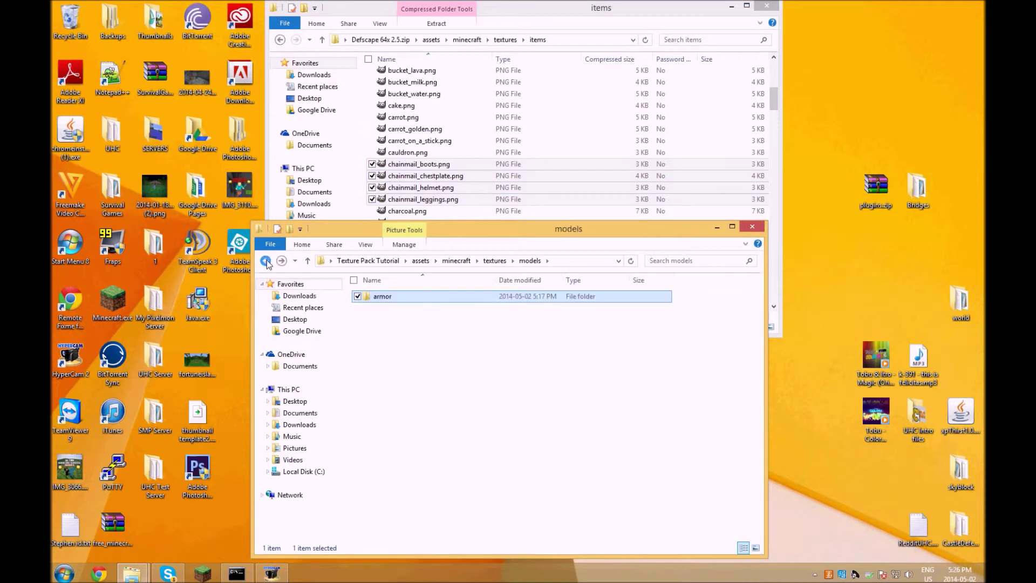
pyautogui.click(265, 260)
pyautogui.doubleClick(393, 372)
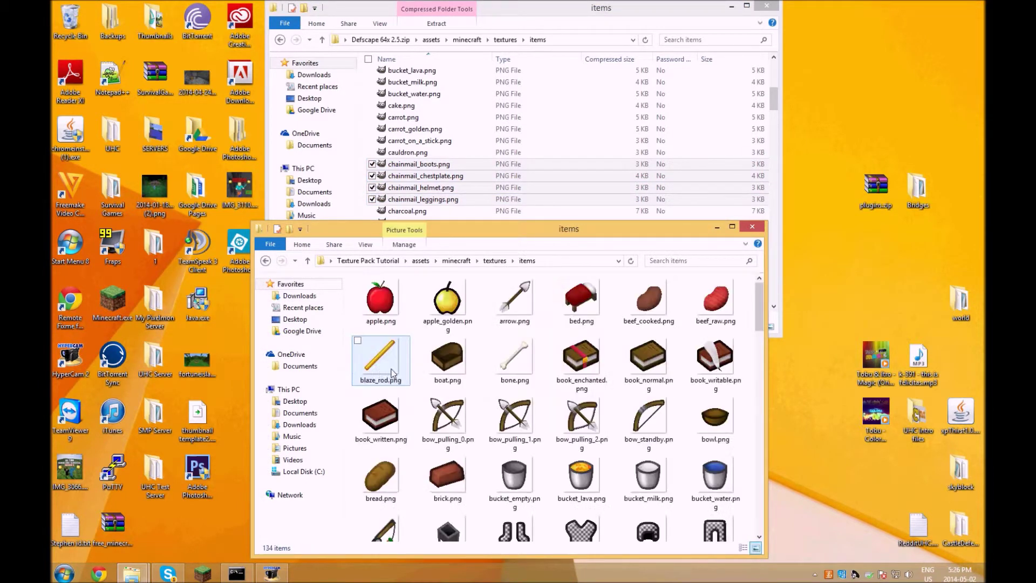
pyautogui.rightClick(348, 349)
pyautogui.click(378, 424)
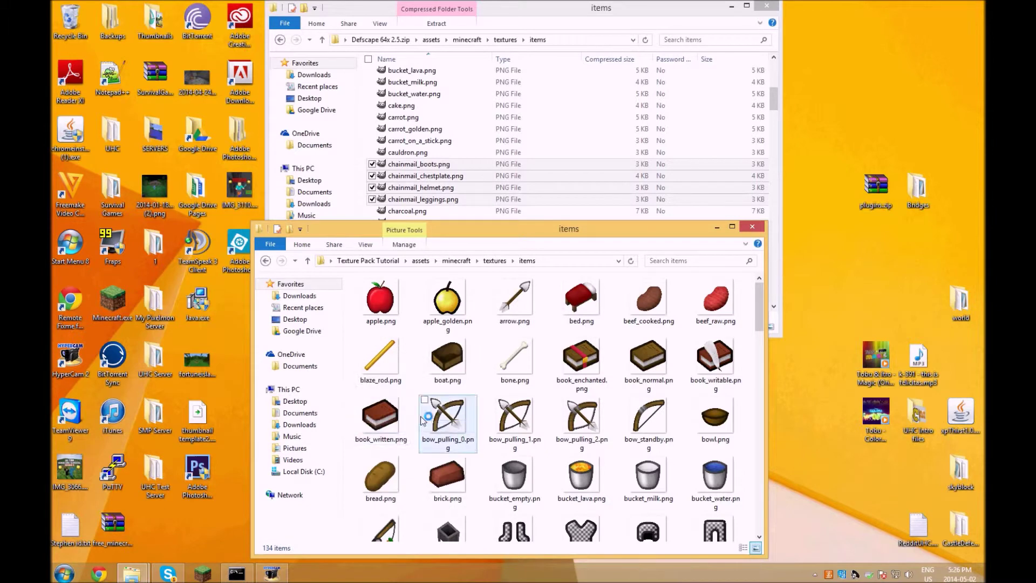
pyautogui.click(489, 197)
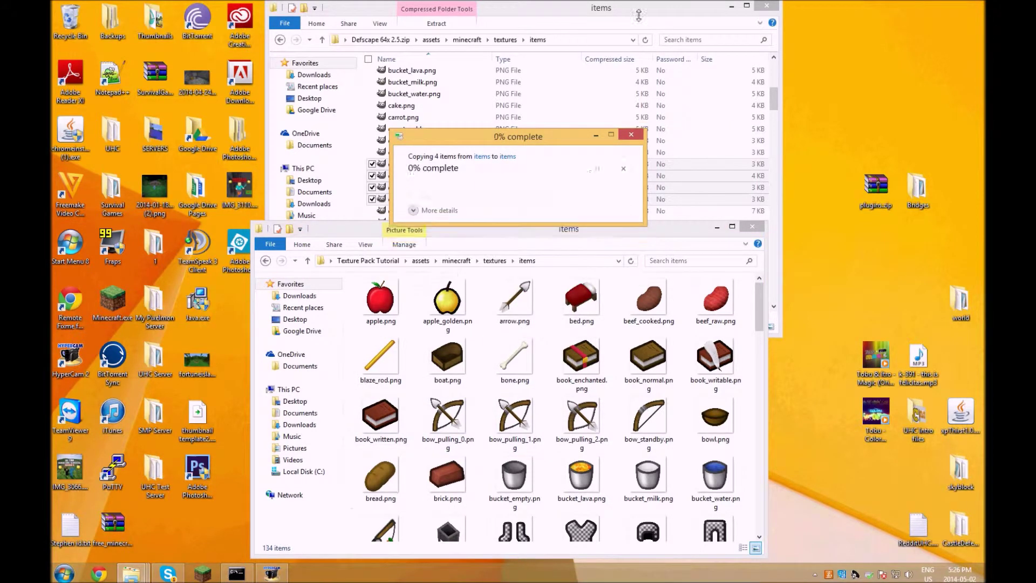
# Replace diamond_boots.png, diamond_chestplate.png and diamond_helmet.png in the tutorial pack's items folder with the Defscape versions.
pyautogui.click(604, 8)
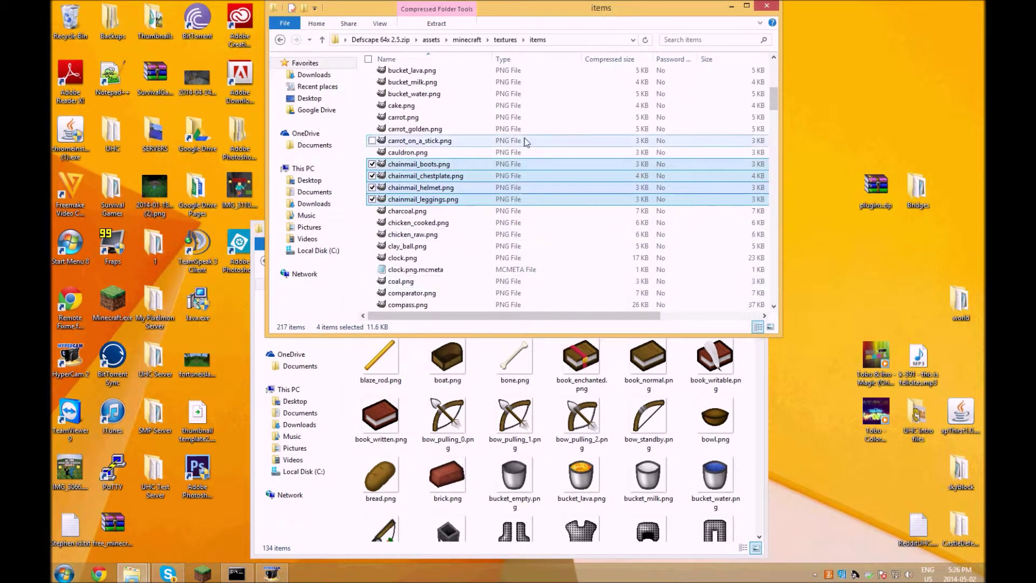
pyautogui.scroll(-3, 462, 223)
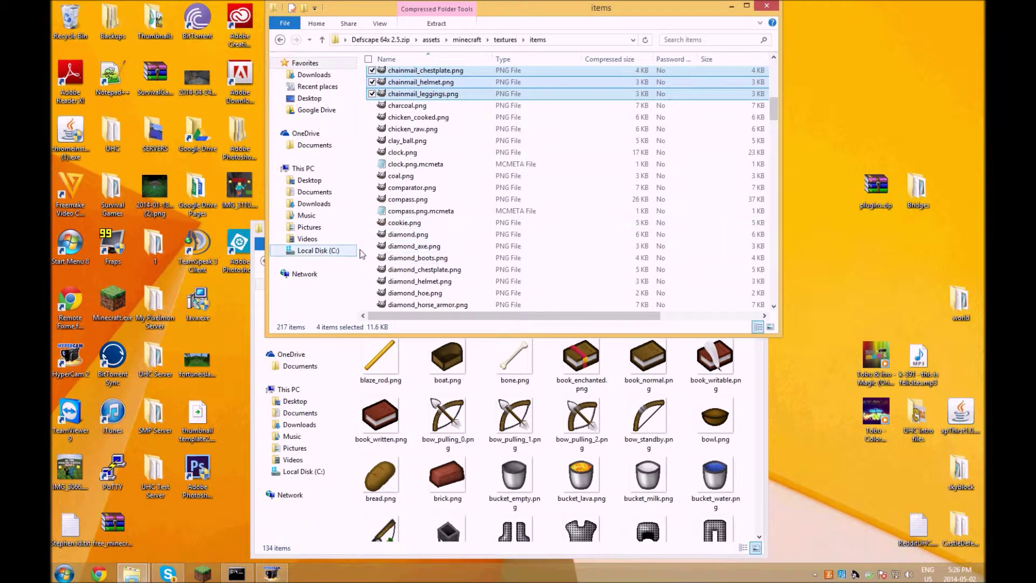
pyautogui.moveTo(362, 253); pyautogui.dragTo(424, 286)
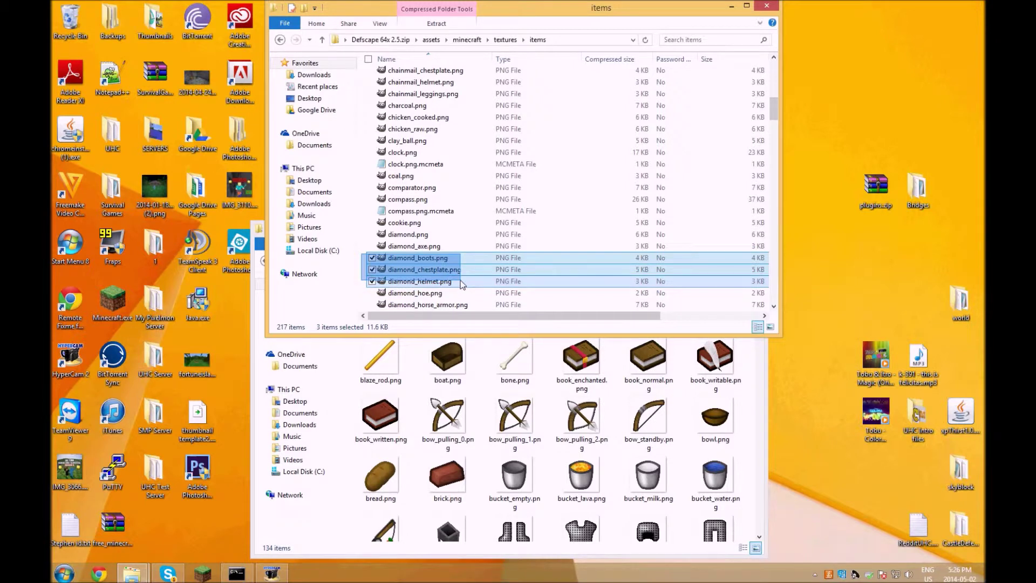
pyautogui.scroll(-1, 463, 282)
pyautogui.moveTo(463, 283); pyautogui.dragTo(462, 281)
pyautogui.moveTo(362, 217); pyautogui.dragTo(424, 248)
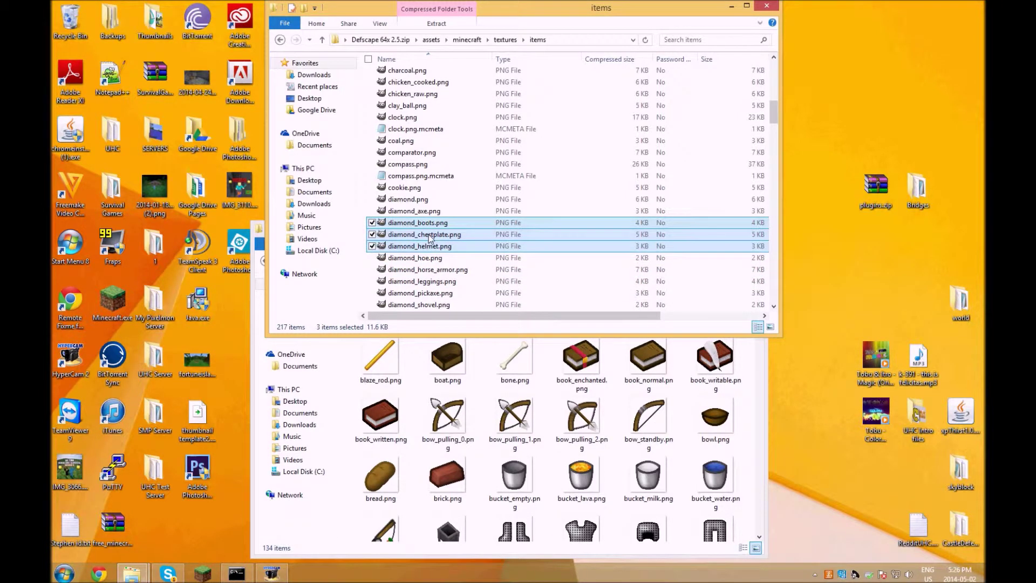
pyautogui.rightClick(427, 235)
pyautogui.click(464, 270)
pyautogui.click(743, 406)
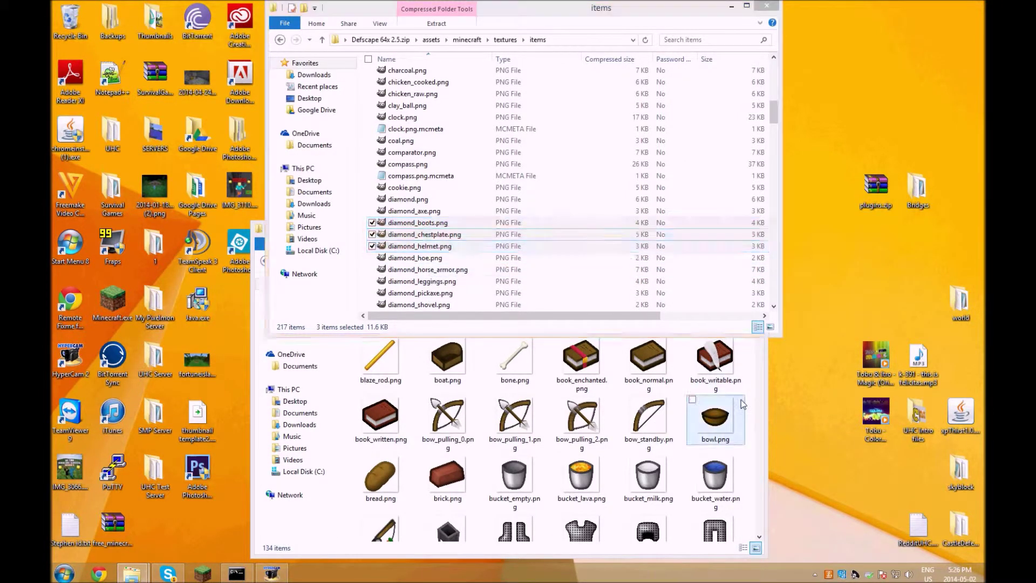
pyautogui.rightClick(746, 384)
pyautogui.click(791, 461)
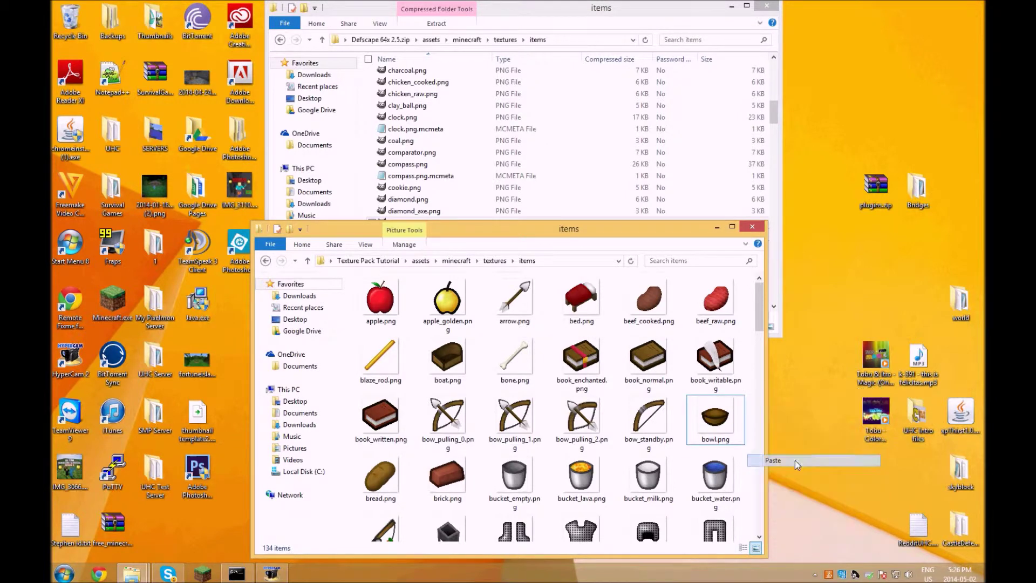
pyautogui.press('Return')
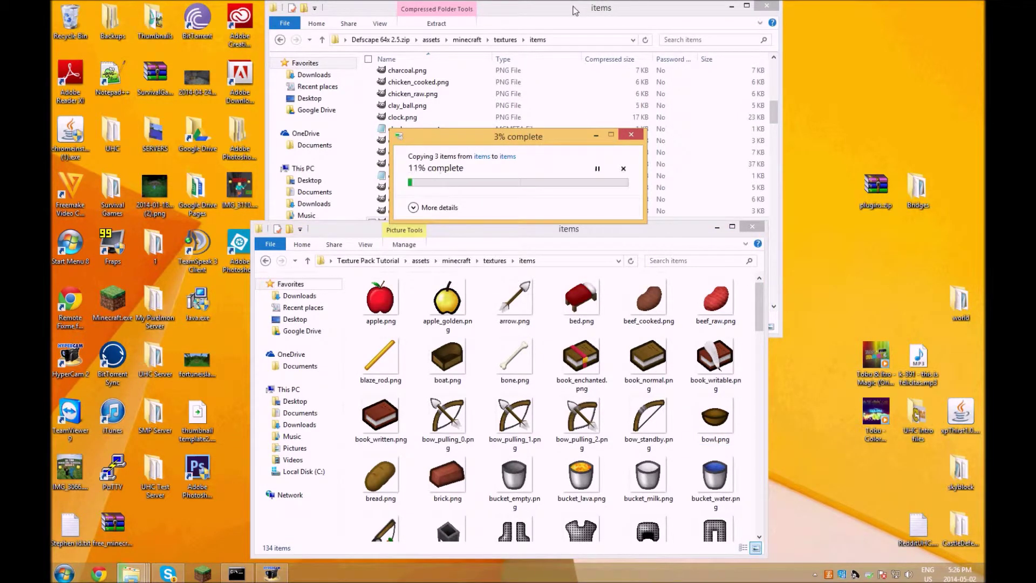
# Replace diamond_leggings.png in the tutorial pack's items folder with the diamond_leggings.png from the Defscape archive.
pyautogui.click(575, 11)
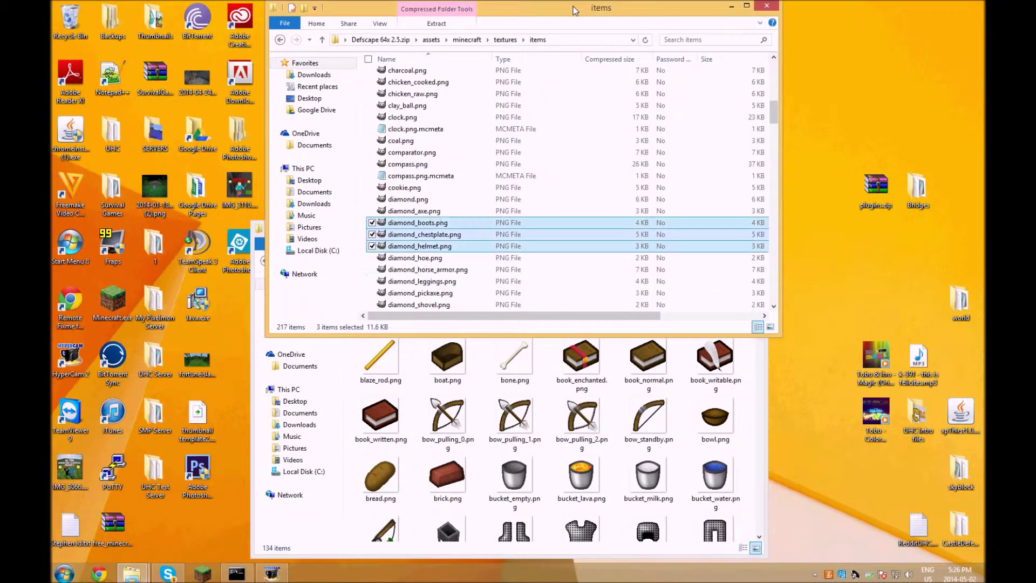
pyautogui.rightClick(439, 292)
pyautogui.click(444, 283)
pyautogui.rightClick(444, 286)
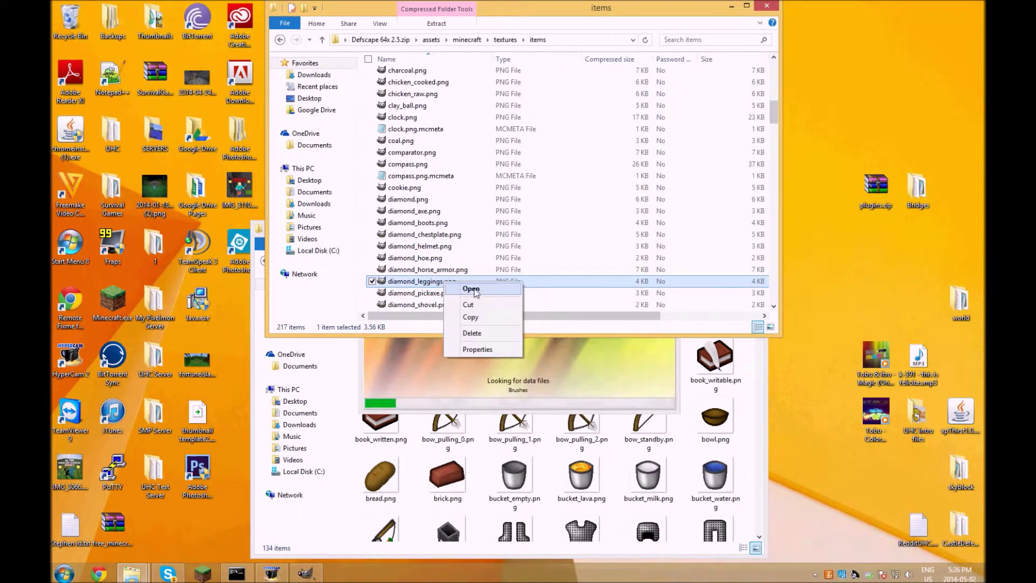
pyautogui.click(459, 317)
pyautogui.rightClick(317, 577)
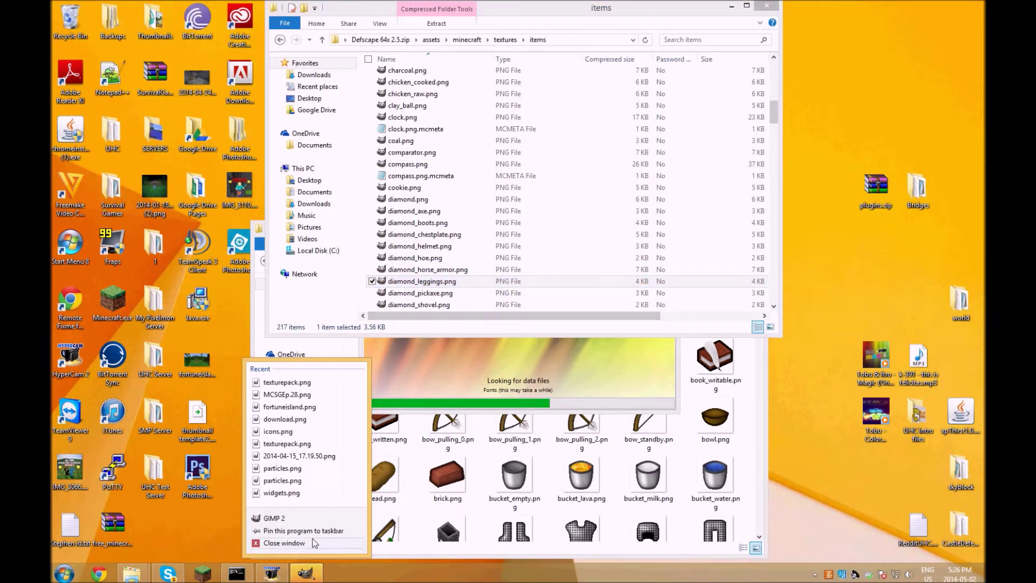
pyautogui.rightClick(750, 386)
pyautogui.click(776, 460)
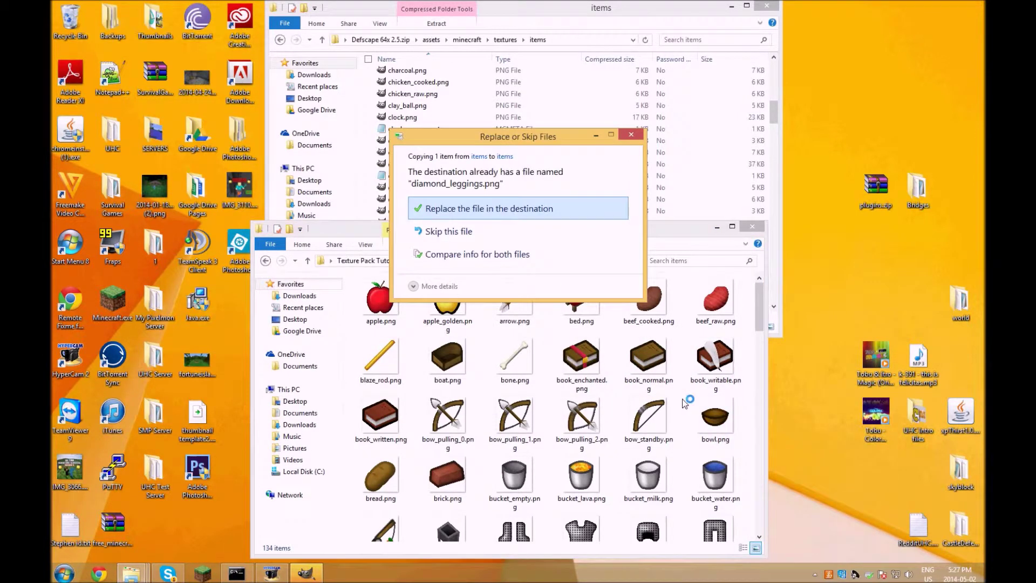
pyautogui.click(538, 212)
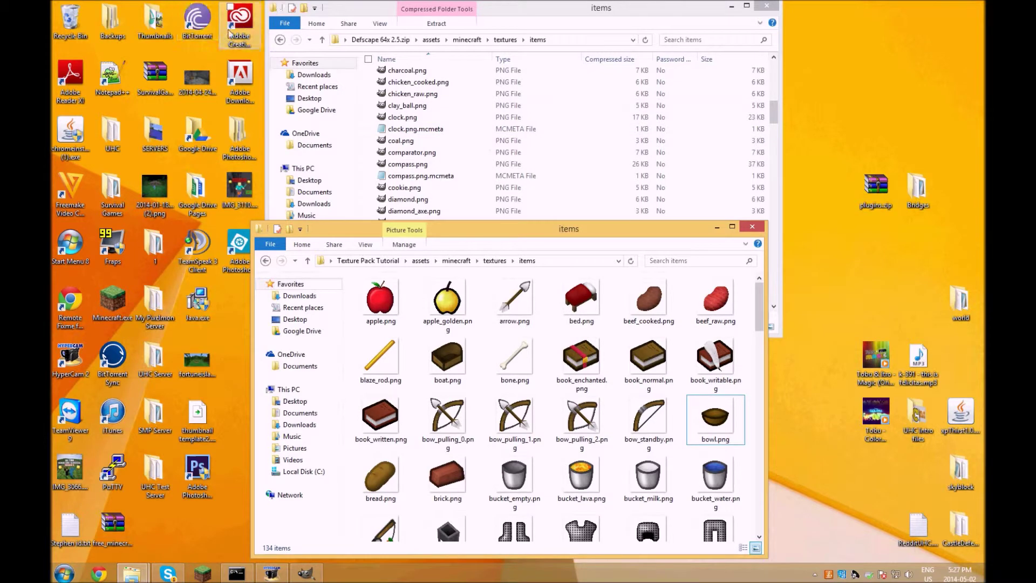
# Close the Defscape archive window and force the starting GIMP program to close.
pyautogui.click(279, 40)
pyautogui.click(279, 41)
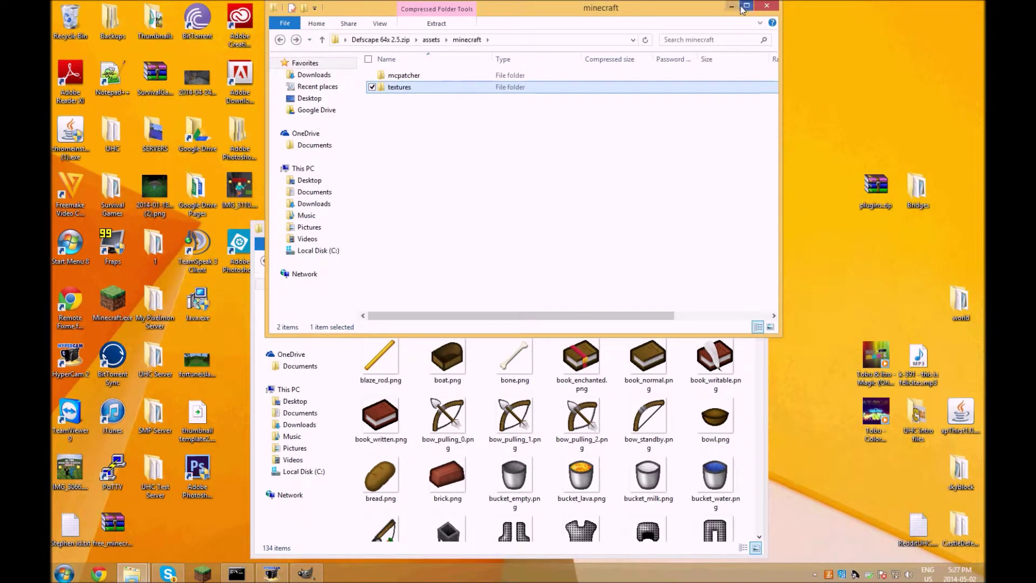
pyautogui.click(767, 7)
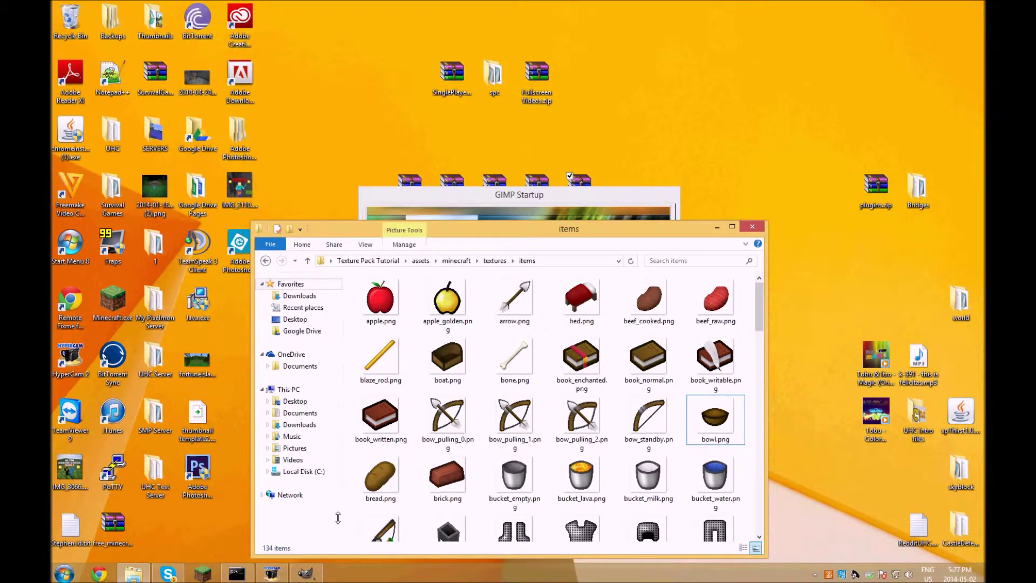
pyautogui.rightClick(305, 574)
pyautogui.click(324, 543)
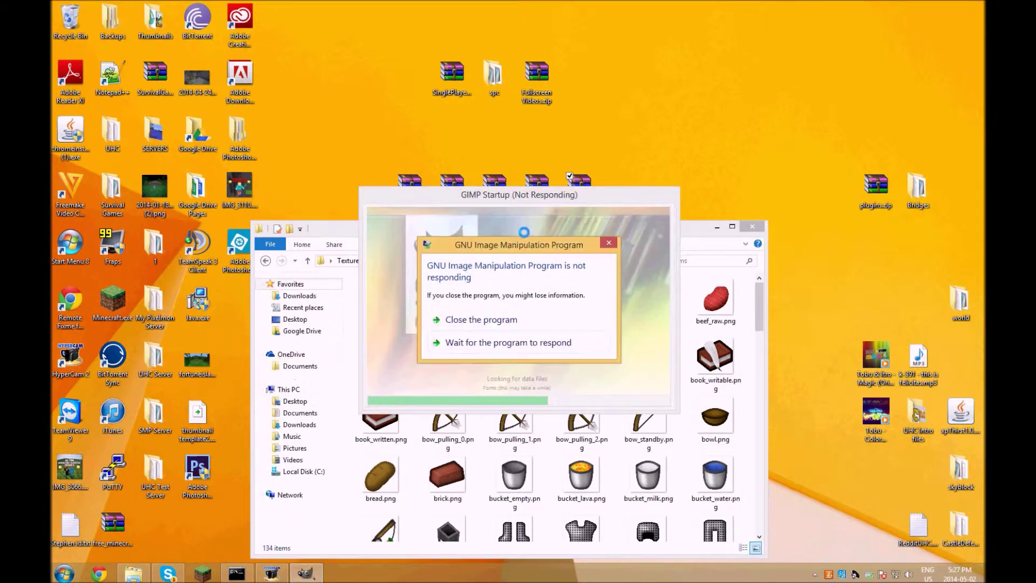
pyautogui.click(527, 322)
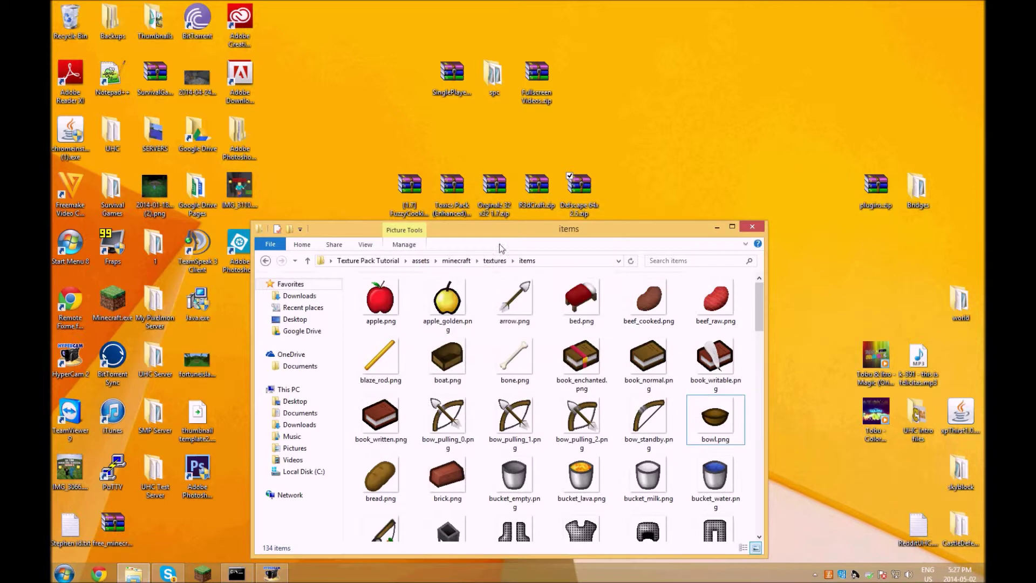
# Examine the chainmail, diamond and empty armor slot icons in the tutorial pack's items folder.
pyautogui.moveTo(549, 228); pyautogui.dragTo(539, 143)
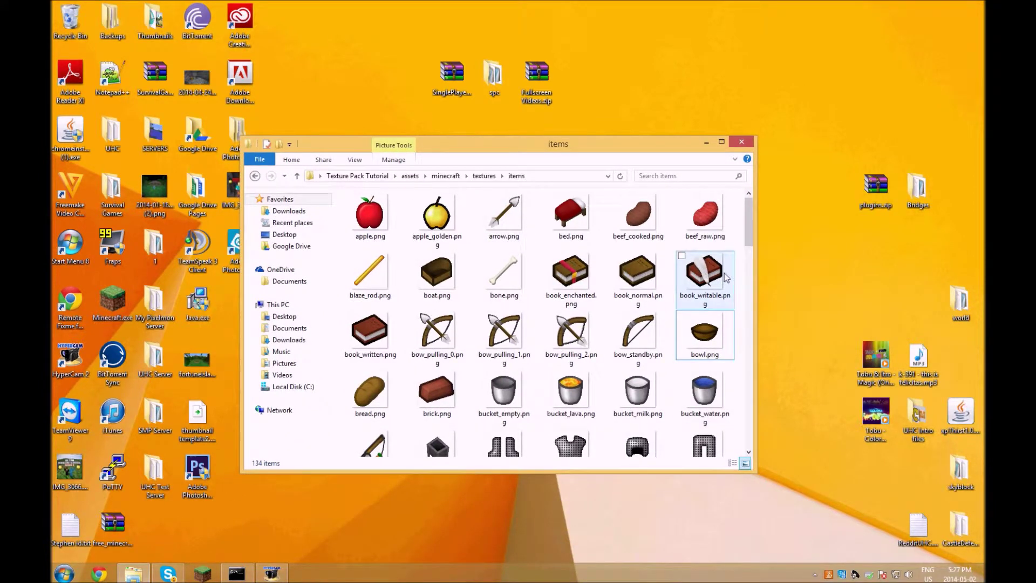
pyautogui.scroll(-3, 660, 272)
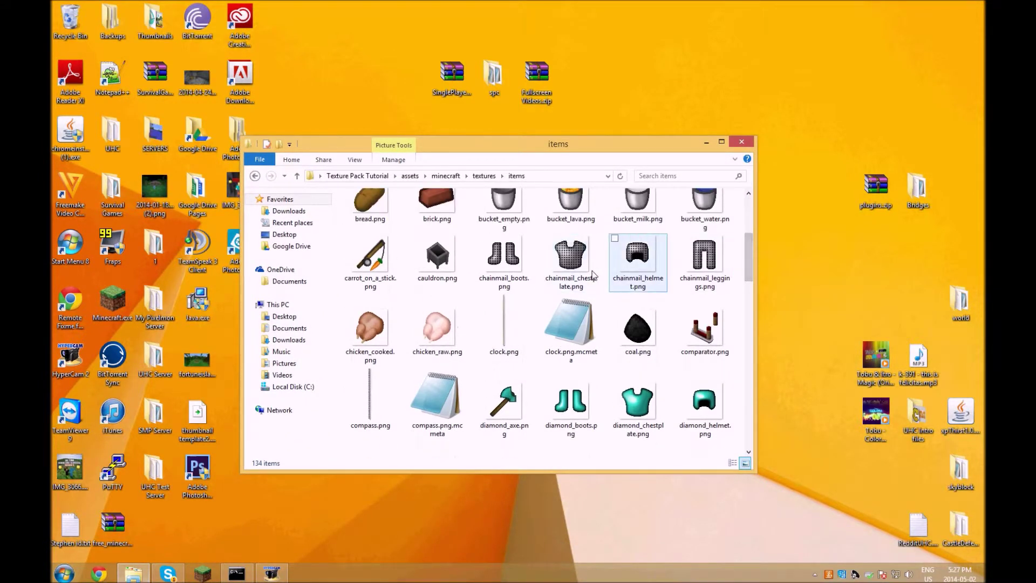
pyautogui.moveTo(747, 254); pyautogui.dragTo(754, 282)
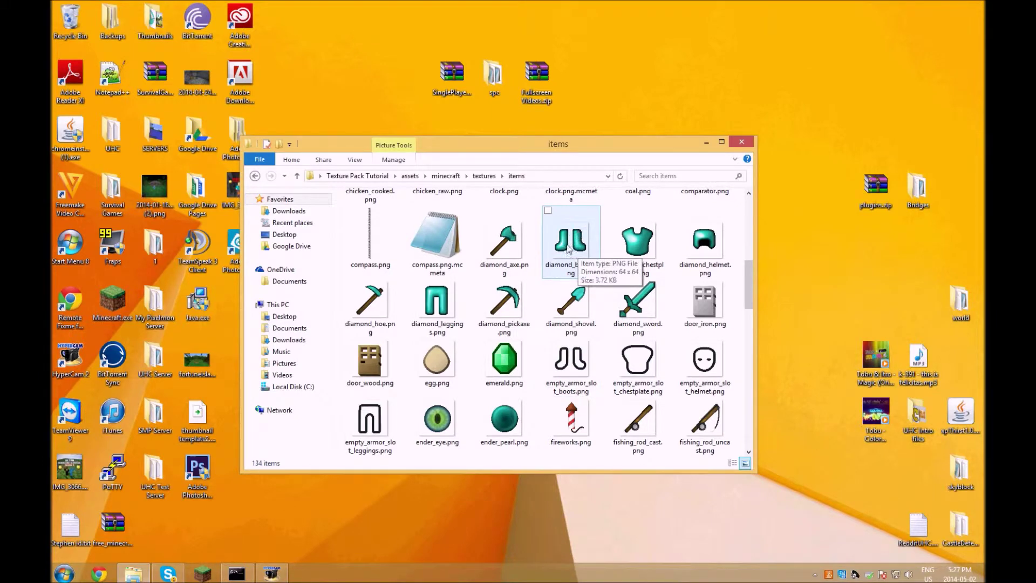
pyautogui.scroll(-2, 746, 281)
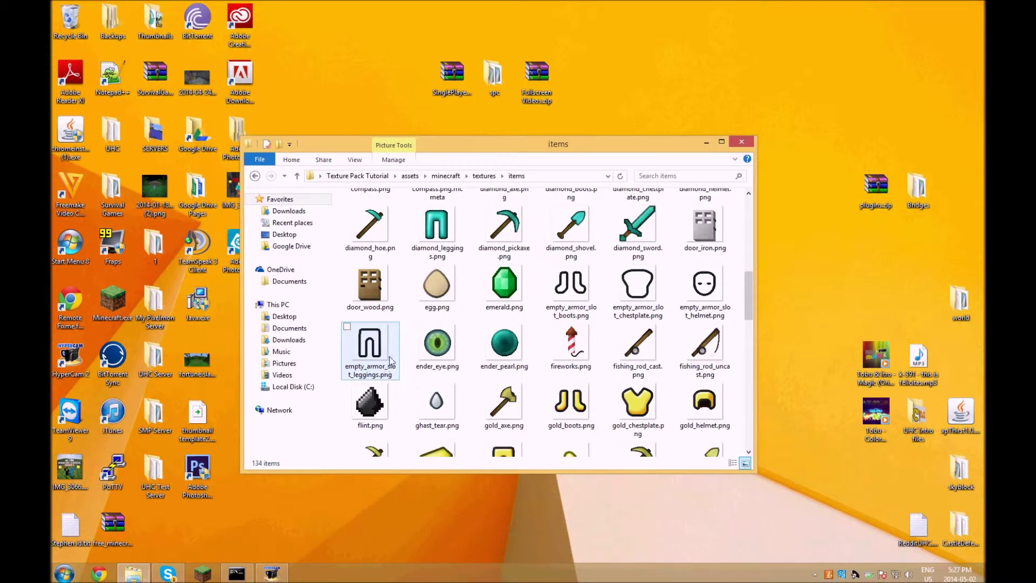
pyautogui.scroll(1, 749, 283)
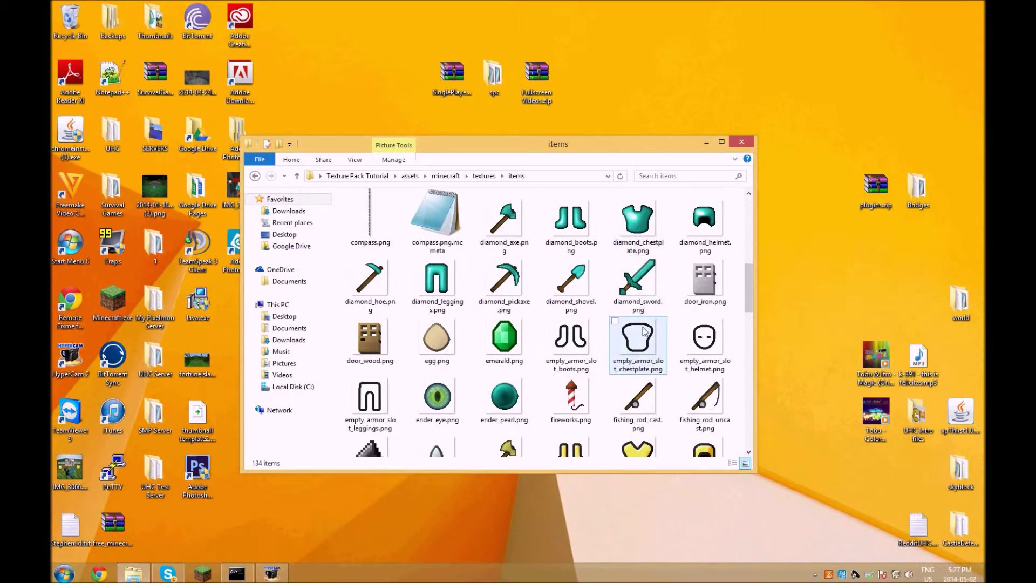
pyautogui.moveTo(750, 288); pyautogui.dragTo(741, 222)
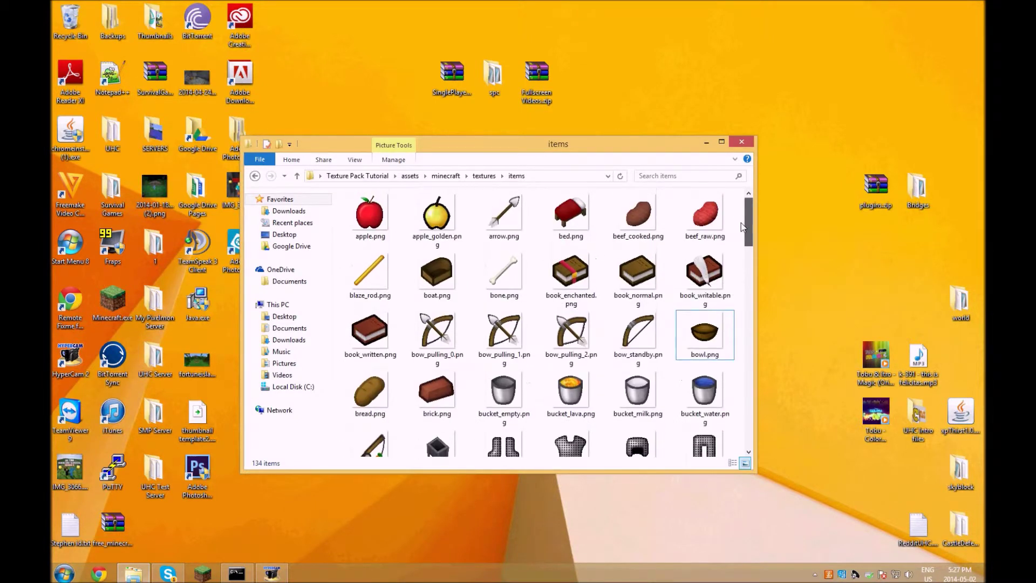
# Open the tutorial pack's textures > models folder and move its window clear of the archives on the desktop.
pyautogui.click(252, 177)
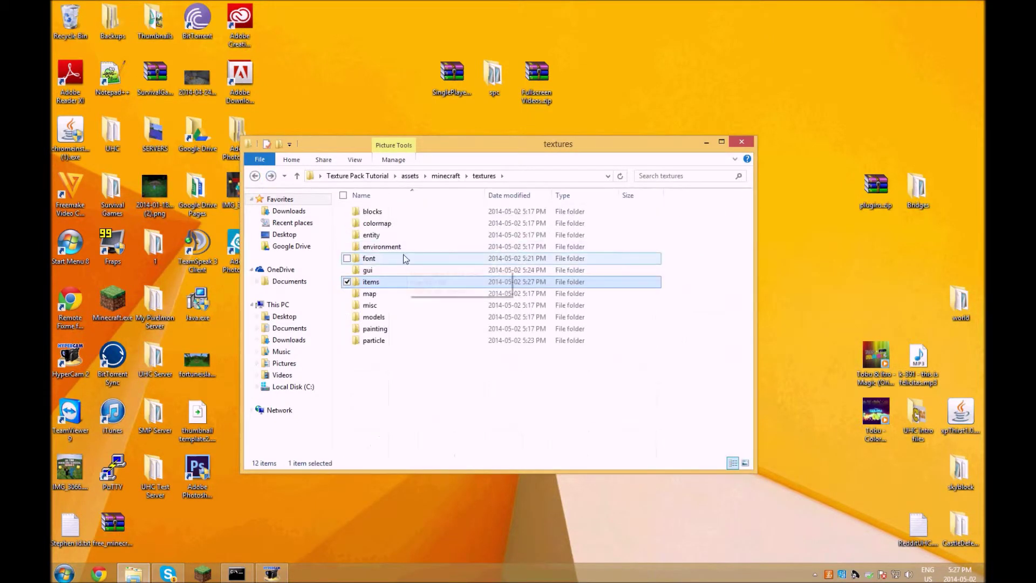
pyautogui.click(380, 318)
pyautogui.doubleClick(381, 318)
pyautogui.moveTo(458, 144); pyautogui.dragTo(479, 238)
# Reopen Defscape 64x 2.5.zip with Windows Explorer and enter its assets folder.
pyautogui.click(566, 203)
pyautogui.rightClick(567, 203)
pyautogui.moveTo(613, 270)
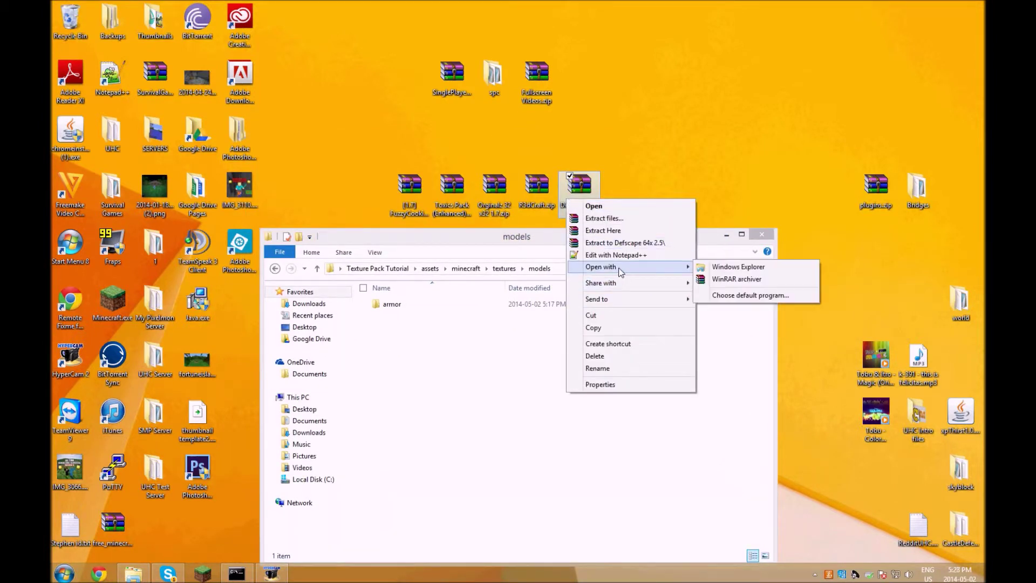
pyautogui.click(734, 267)
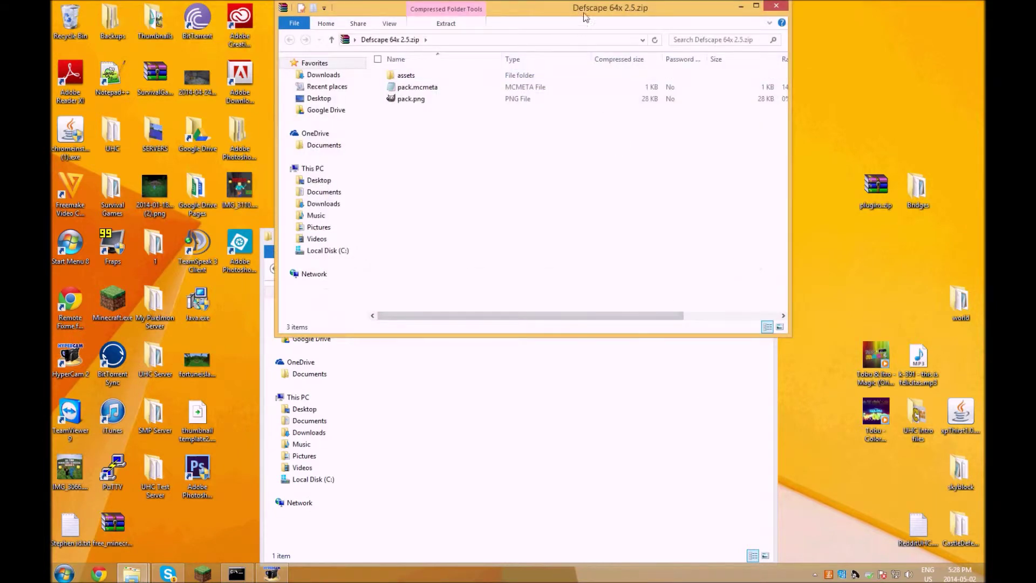
pyautogui.moveTo(588, 15); pyautogui.dragTo(674, 32)
pyautogui.doubleClick(539, 96)
# Open the armor folder inside the tutorial pack's models folder.
pyautogui.click(516, 433)
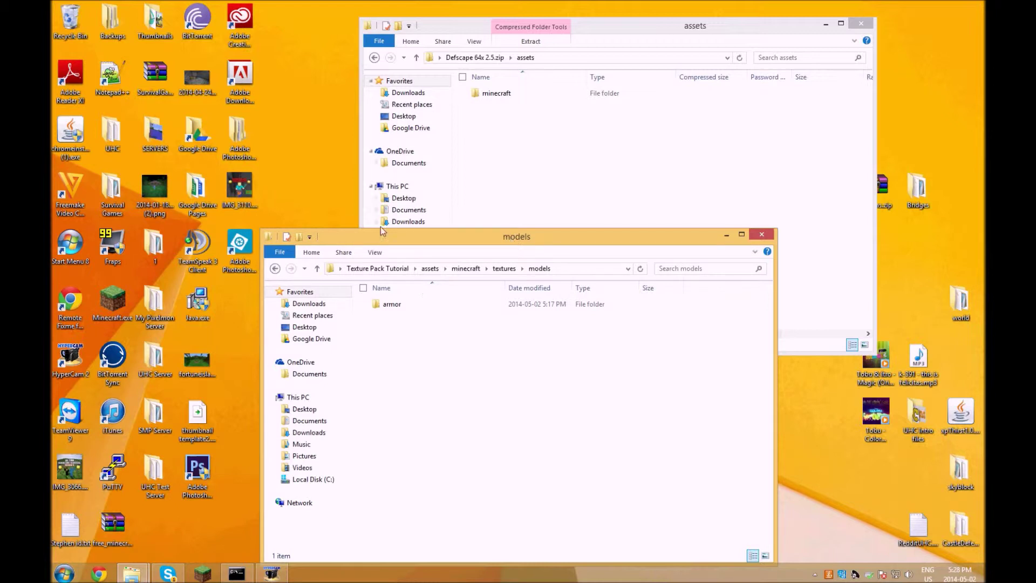
pyautogui.click(418, 304)
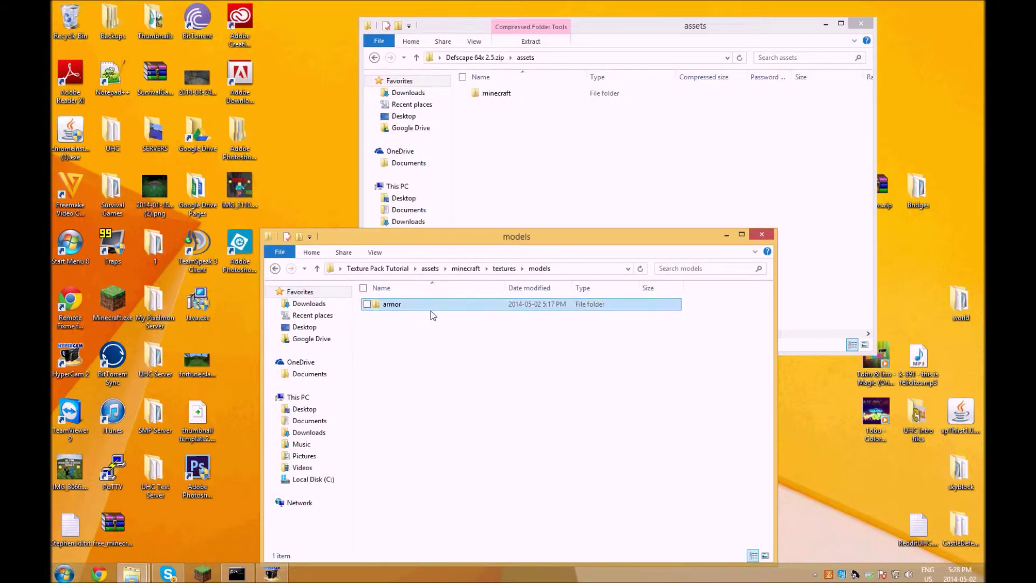
pyautogui.doubleClick(431, 309)
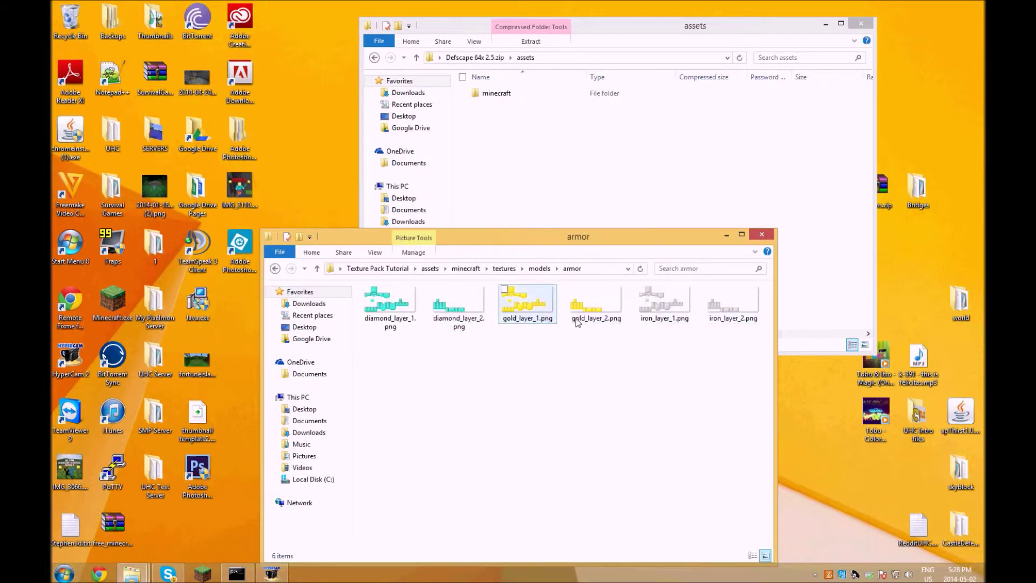
# Open minecraft > textures in the Defscape archive and return to the tutorial pack's armor folder.
pyautogui.click(710, 27)
pyautogui.doubleClick(526, 93)
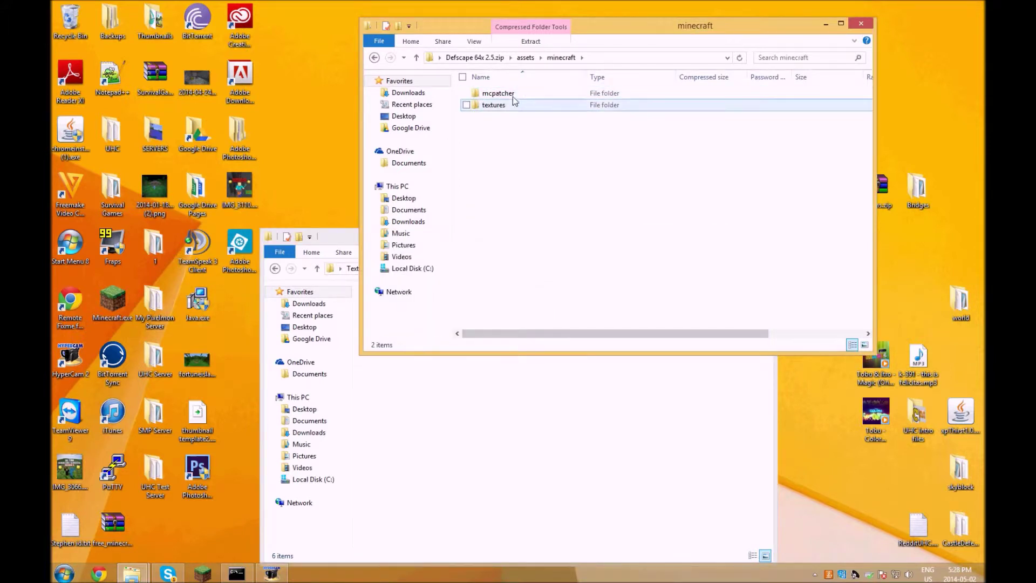
pyautogui.doubleClick(512, 105)
pyautogui.click(514, 463)
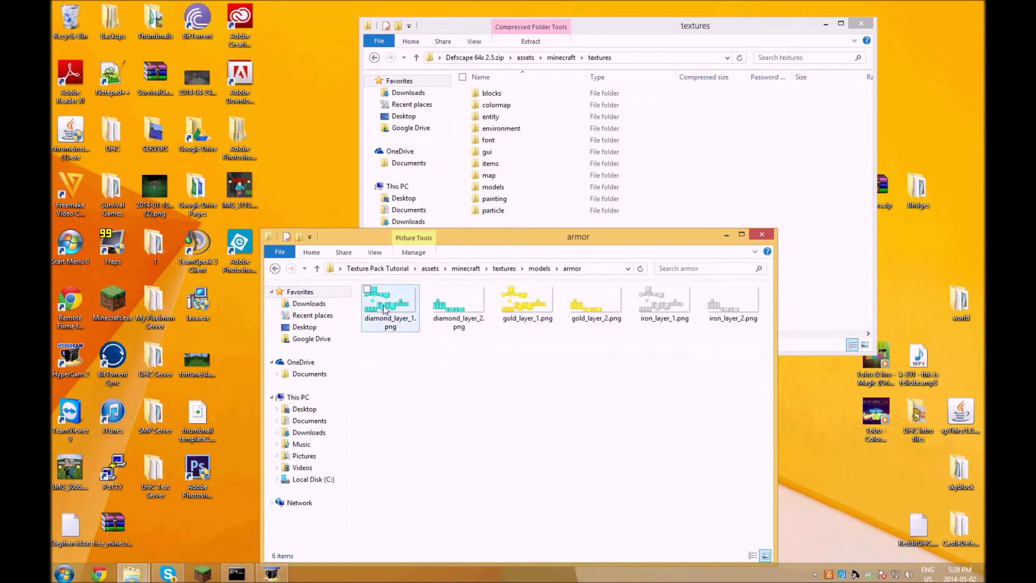
# Open models > armor in the Defscape archive and copy all the armor texture files.
pyautogui.click(646, 32)
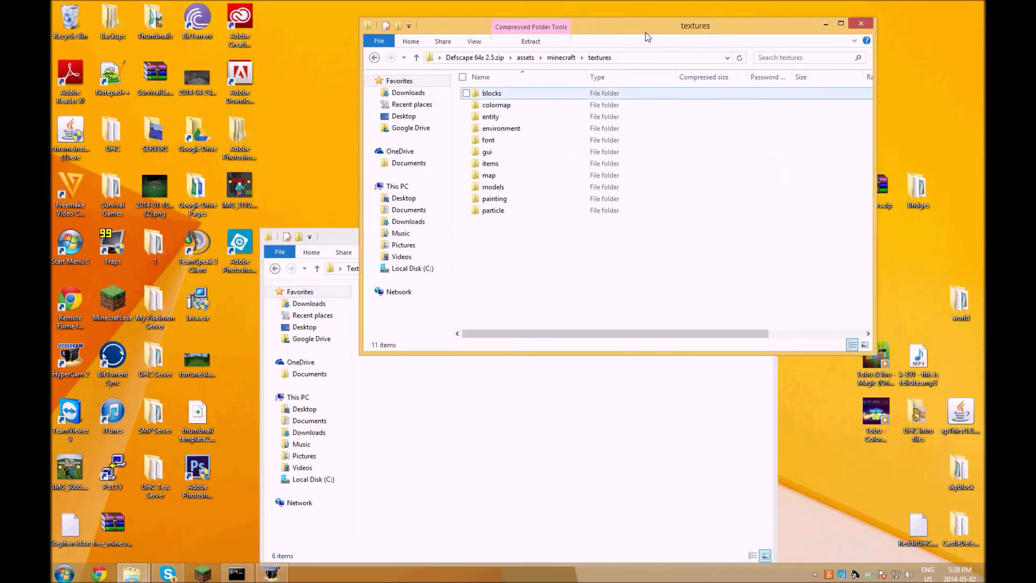
pyautogui.doubleClick(515, 186)
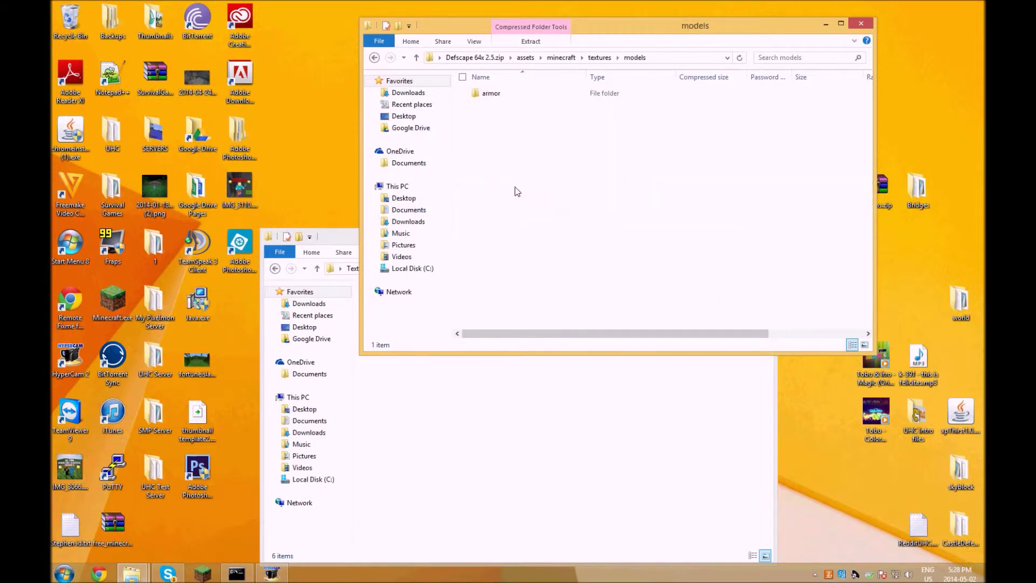
pyautogui.doubleClick(498, 95)
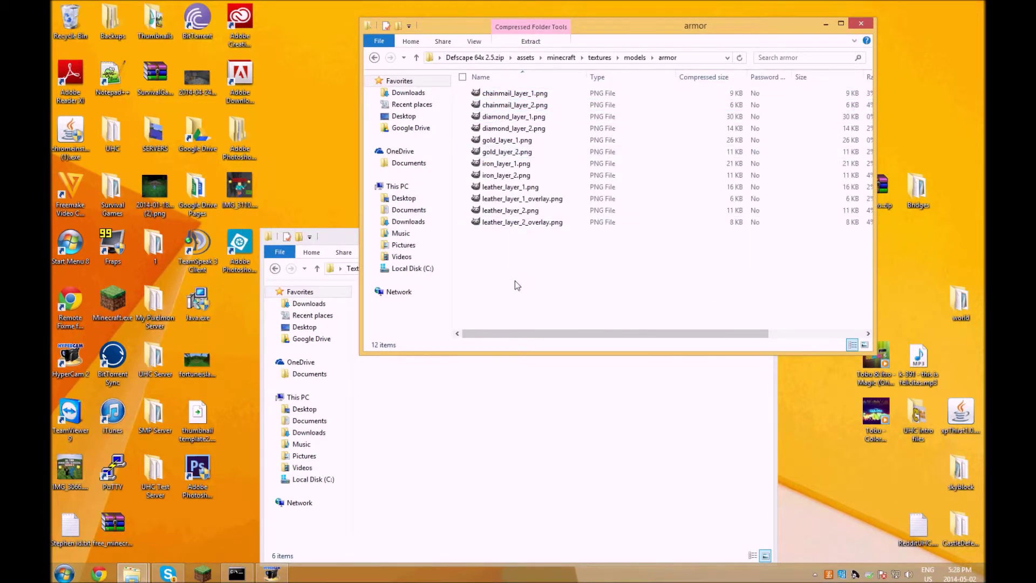
pyautogui.moveTo(486, 253); pyautogui.dragTo(553, 79)
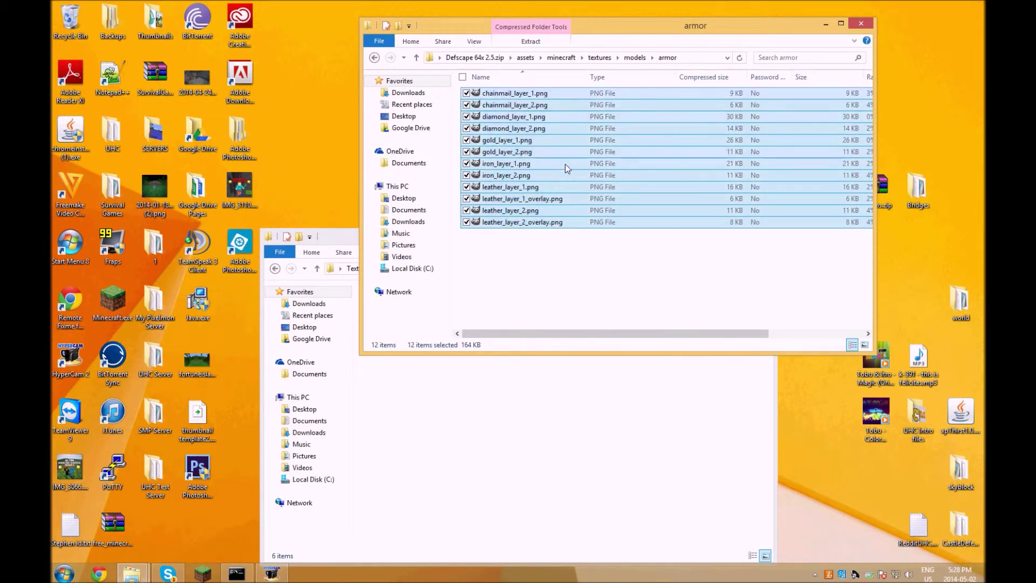
pyautogui.rightClick(565, 166)
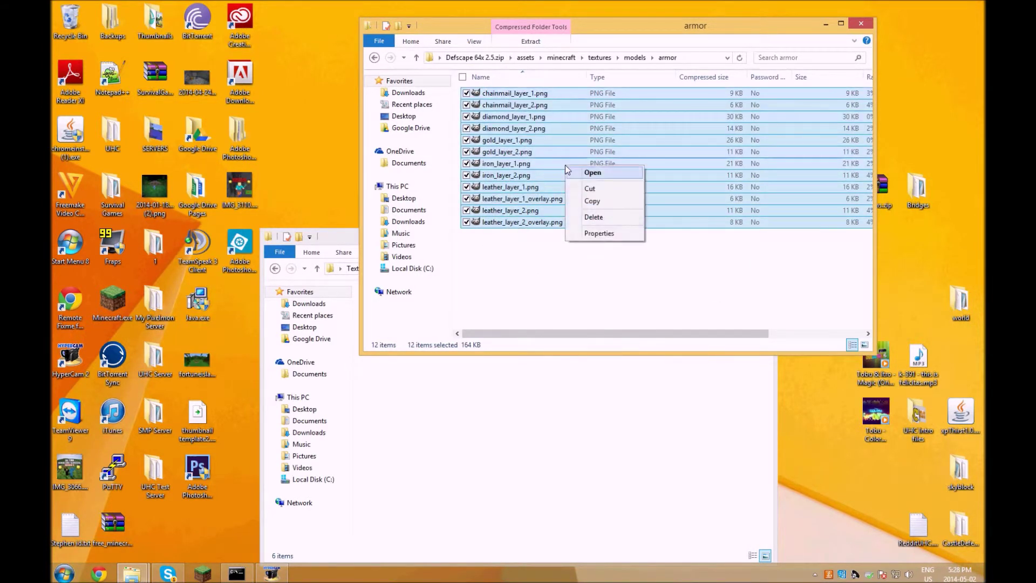
pyautogui.click(601, 207)
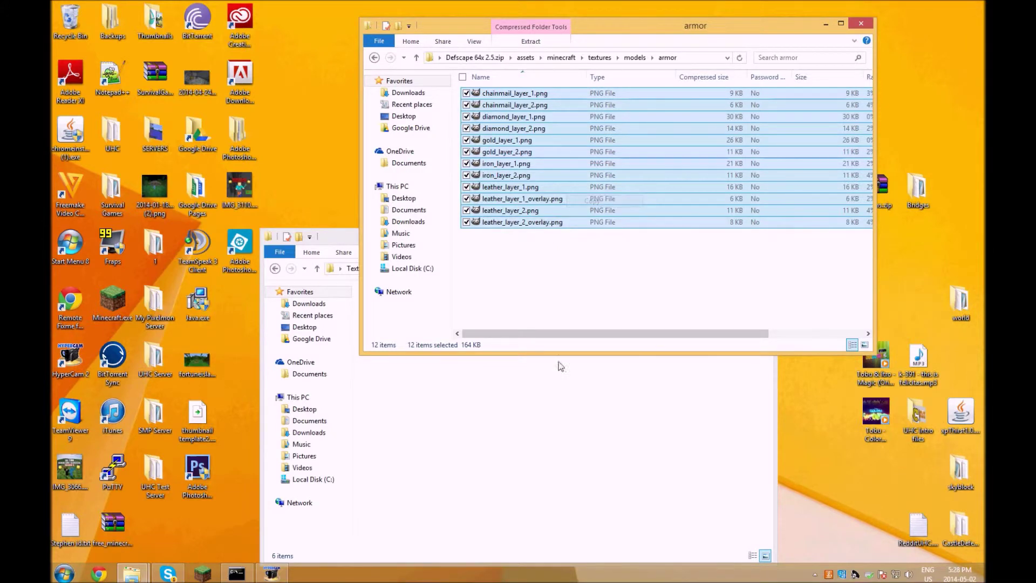
# Paste the copied Defscape armor textures into the tutorial pack's armor folder, replacing the existing files.
pyautogui.click(569, 431)
pyautogui.rightClick(509, 388)
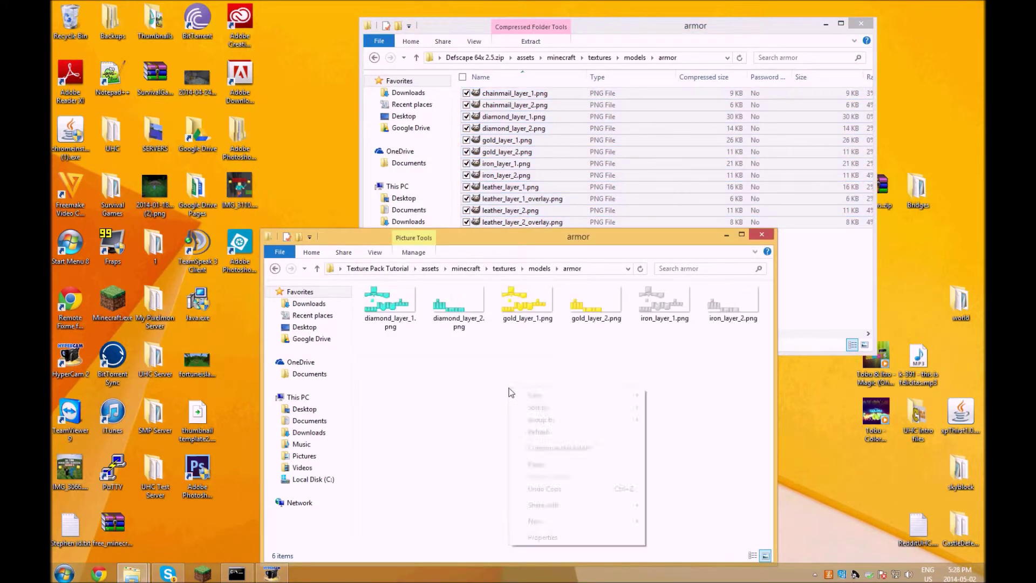
pyautogui.click(542, 464)
pyautogui.click(511, 193)
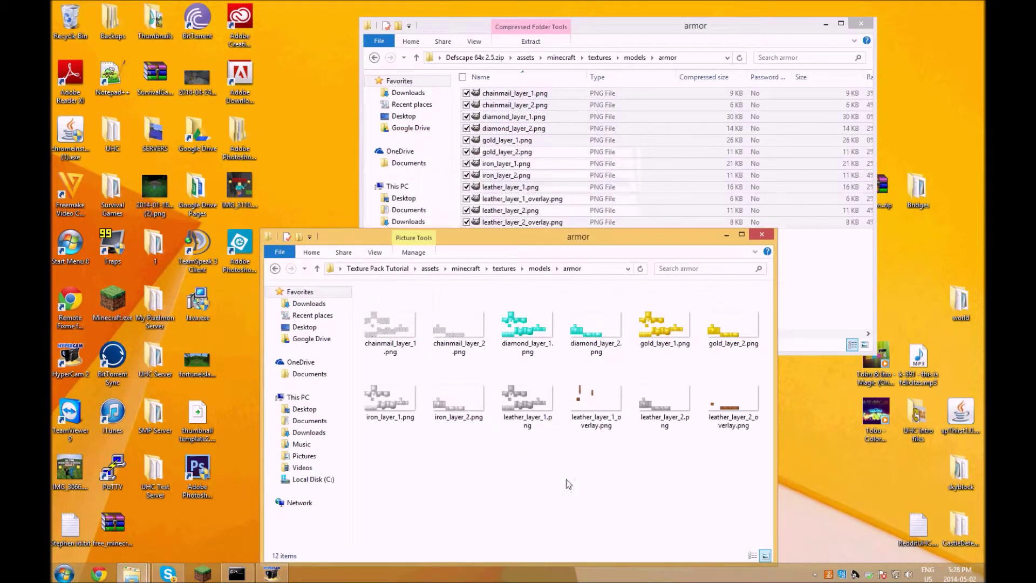
# Close the Defscape archive window, reposition the tutorial pack's armor window and return to its textures folder.
pyautogui.click(634, 31)
pyautogui.click(374, 58)
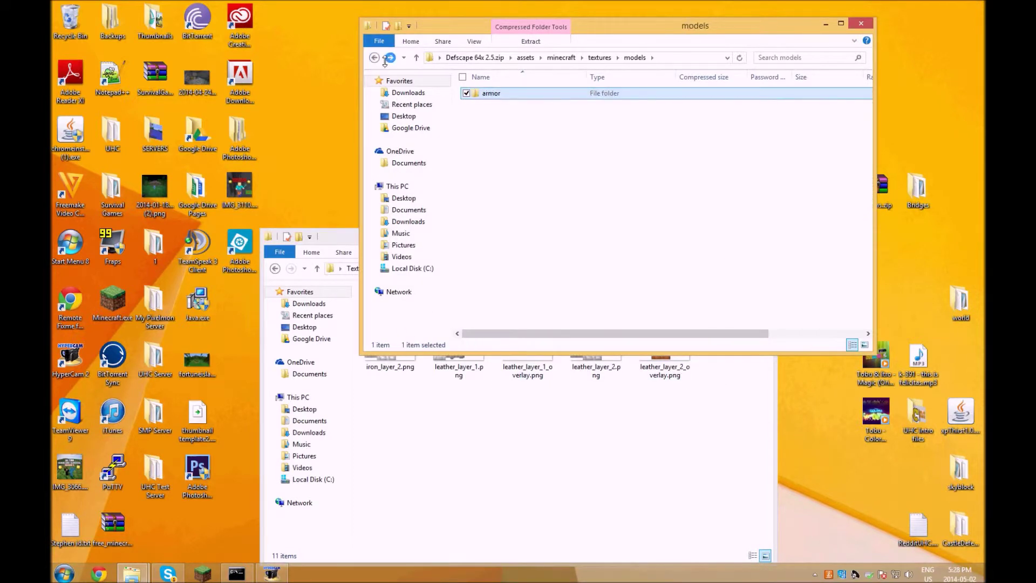
pyautogui.click(859, 24)
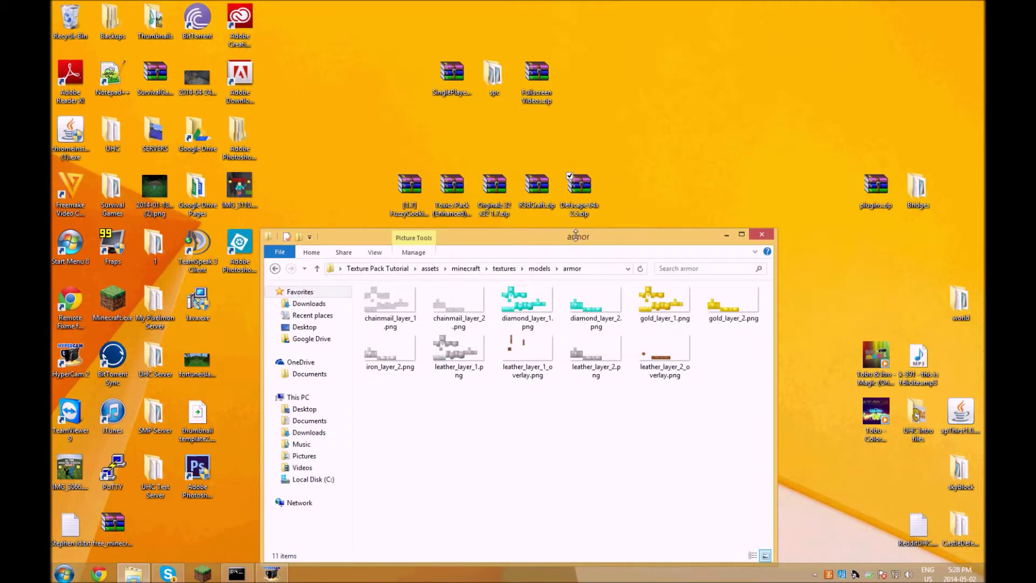
pyautogui.moveTo(575, 237); pyautogui.dragTo(581, 164)
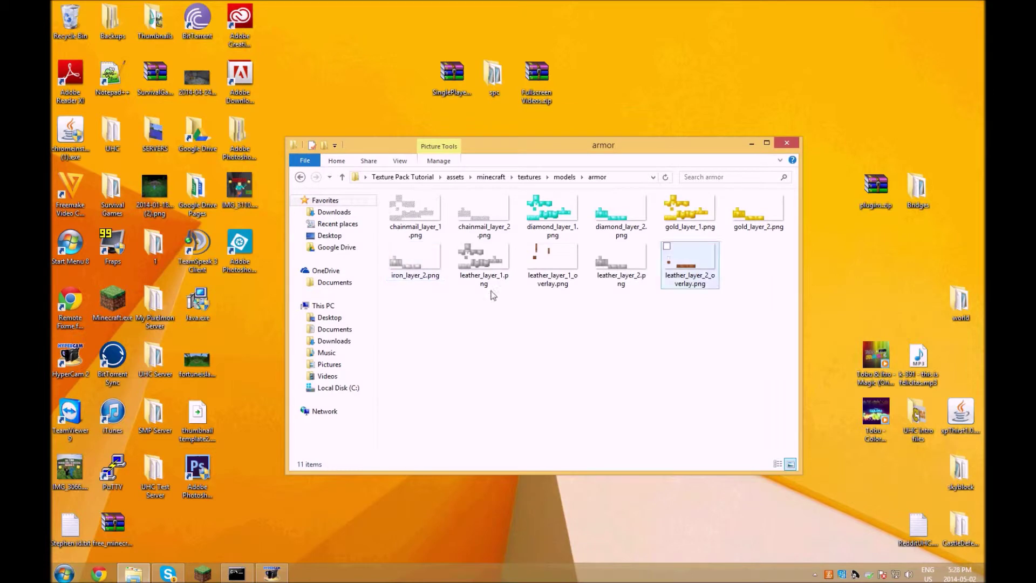
pyautogui.click(300, 177)
pyautogui.click(299, 177)
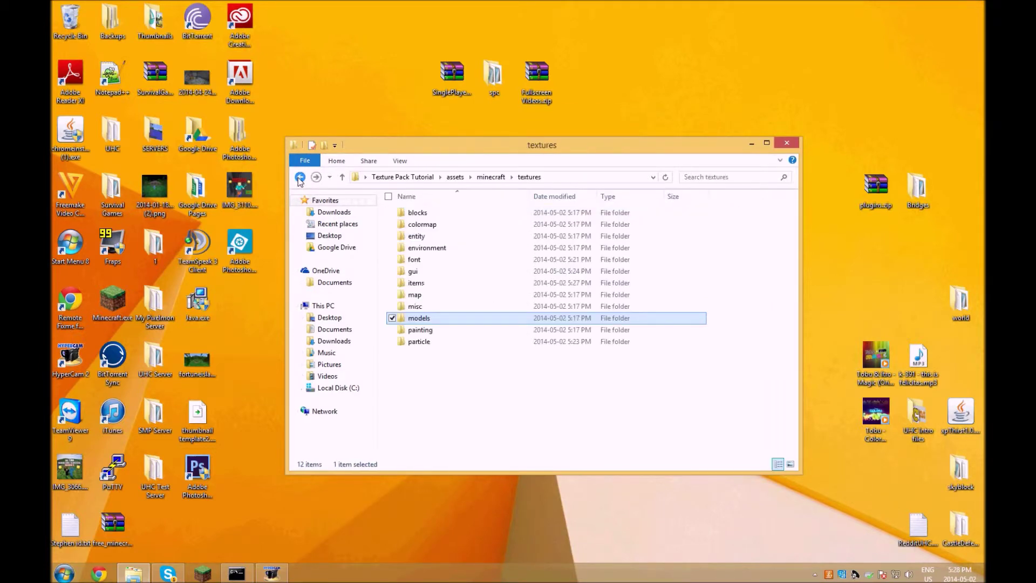
# Check the contents of the blocks, colormap, entity and environment folders in the tutorial pack's textures.
pyautogui.doubleClick(432, 213)
pyautogui.click(299, 177)
pyautogui.doubleClick(417, 226)
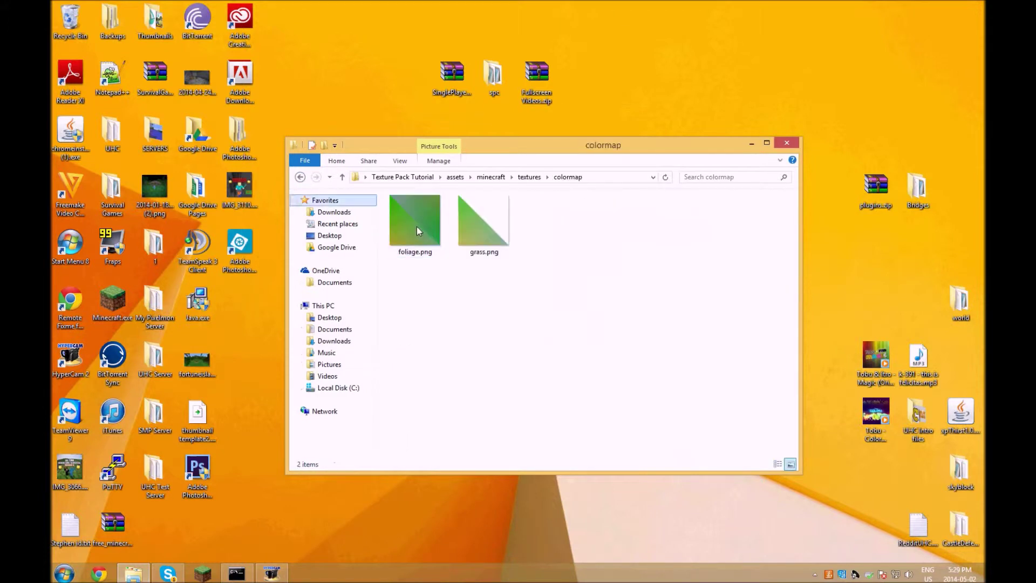
pyautogui.click(300, 177)
pyautogui.doubleClick(414, 235)
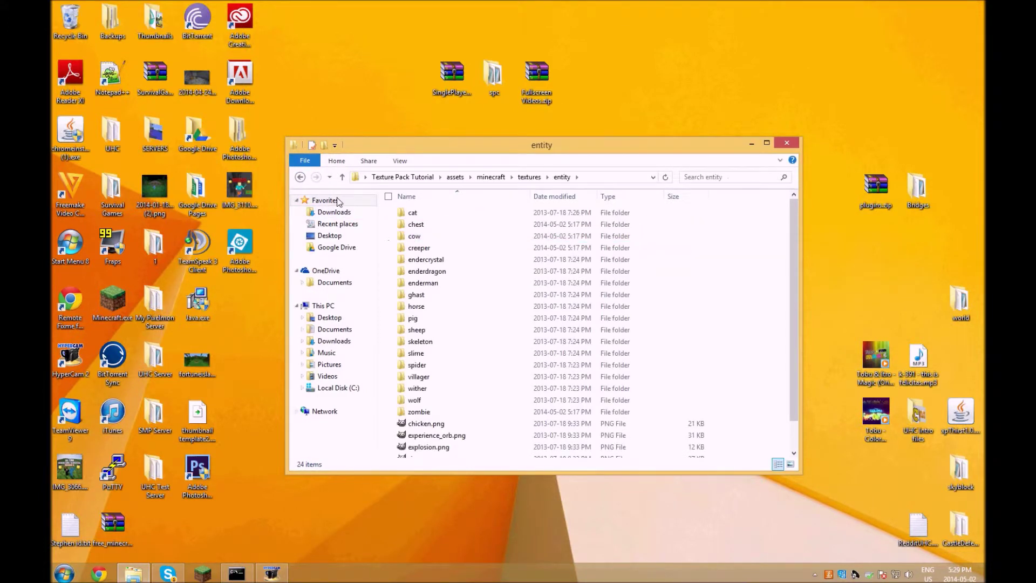
pyautogui.press('BackSpace')
pyautogui.press('Down')
pyautogui.press('Return')
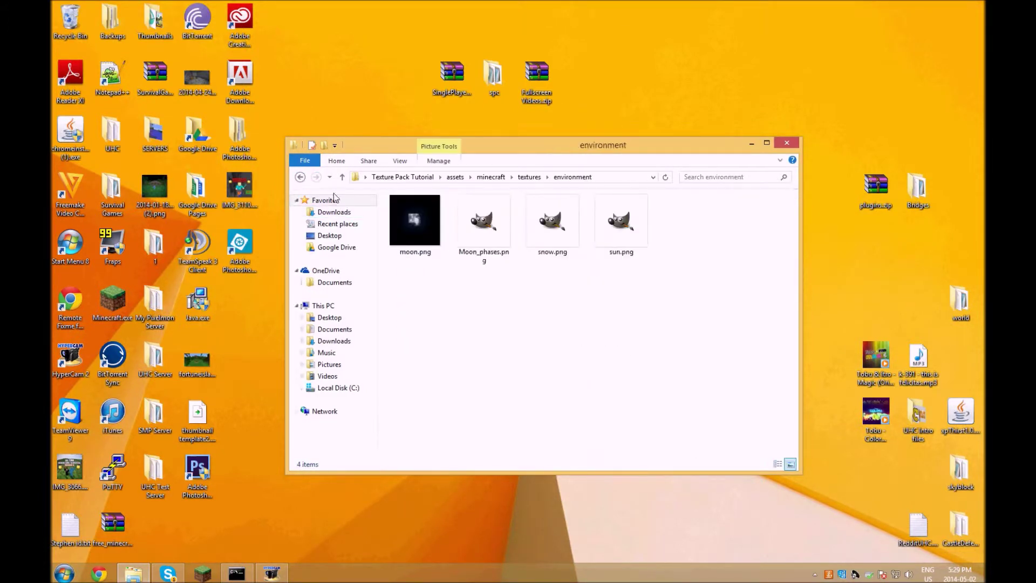
# Review the font, gui and items folders of the tutorial pack and return to the textures folder.
pyautogui.click(300, 177)
pyautogui.doubleClick(439, 260)
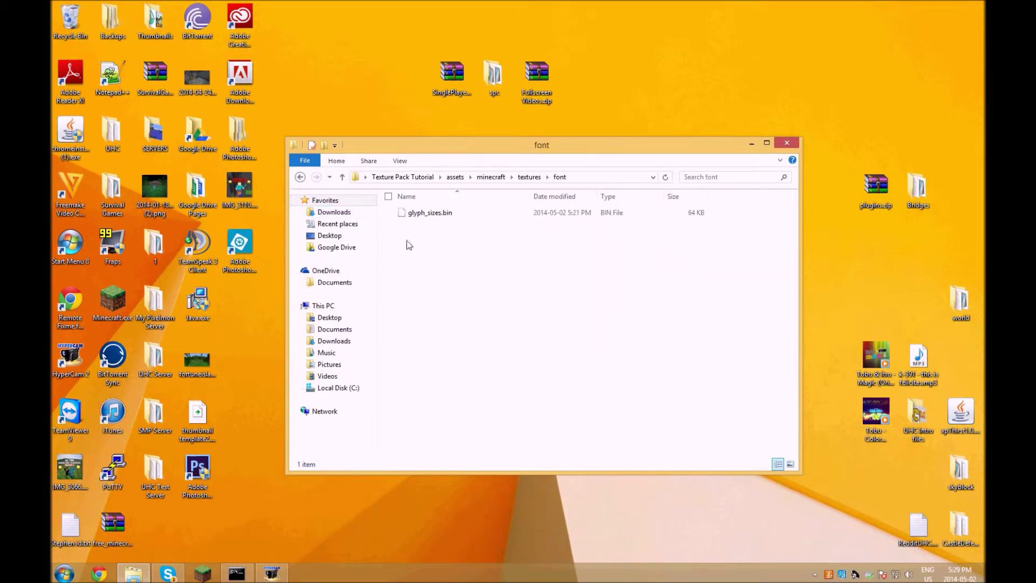
pyautogui.click(299, 177)
pyautogui.click(422, 282)
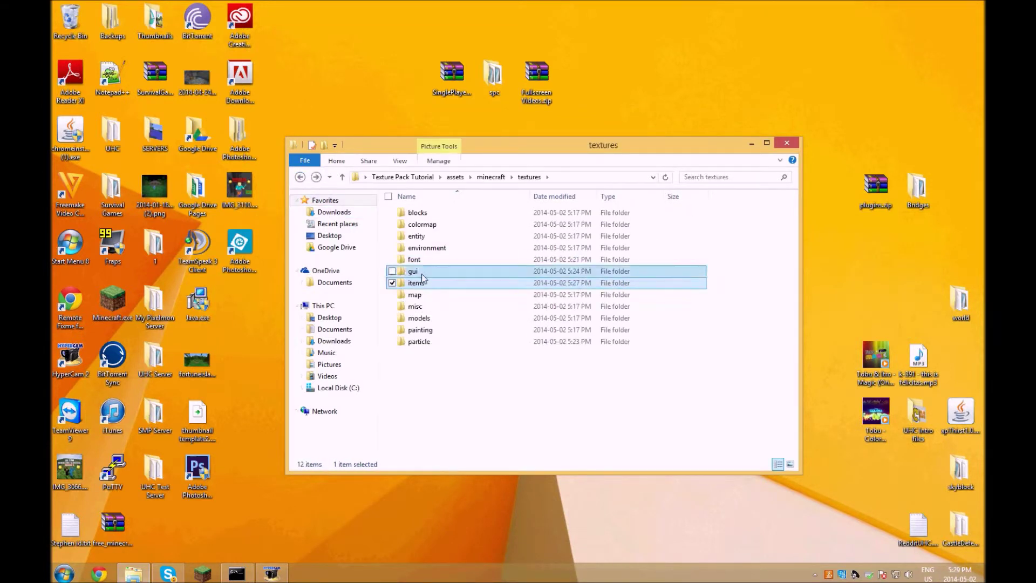
pyautogui.doubleClick(422, 273)
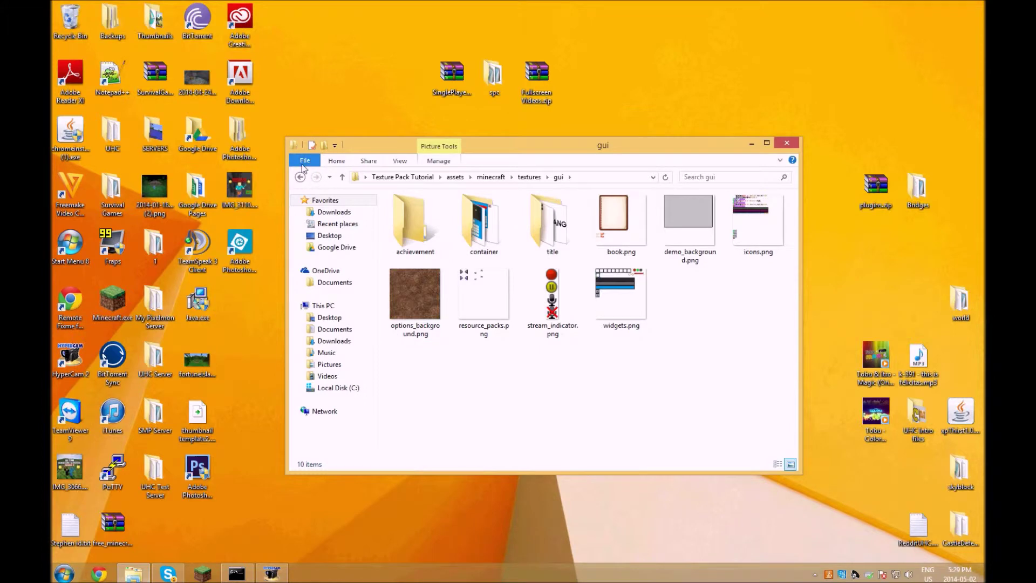
pyautogui.click(299, 177)
pyautogui.doubleClick(418, 283)
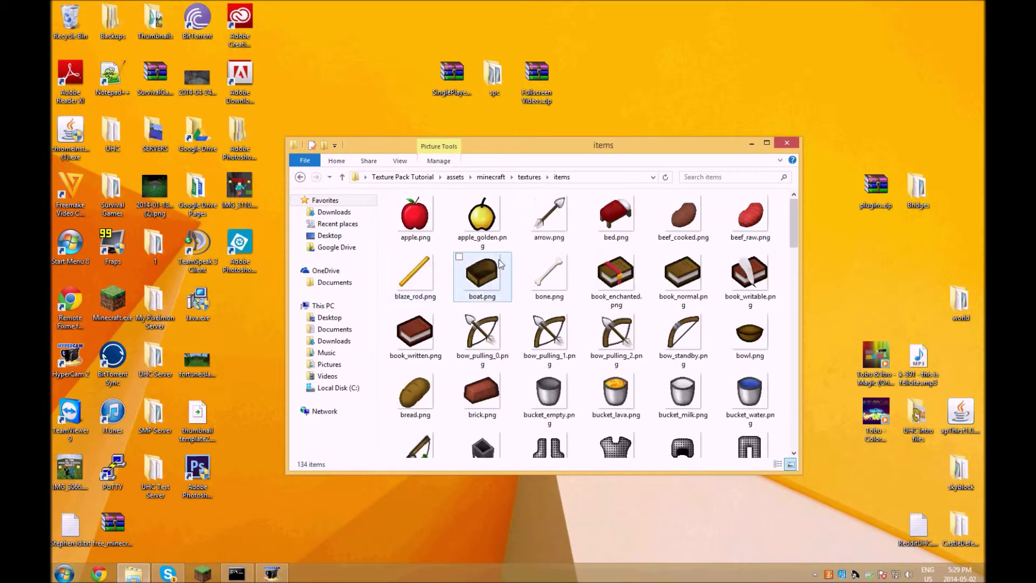
pyautogui.moveTo(793, 222)
pyautogui.mouseDown()
pyautogui.moveTo(807, 339)
pyautogui.moveTo(794, 389)
pyautogui.moveTo(799, 429)
pyautogui.moveTo(795, 211)
pyautogui.mouseUp()
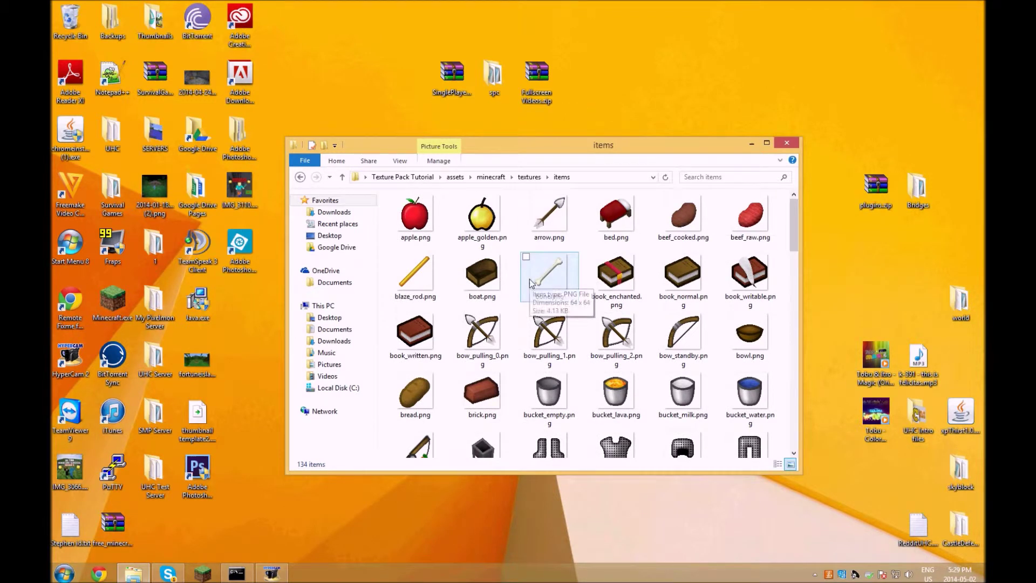
pyautogui.click(301, 178)
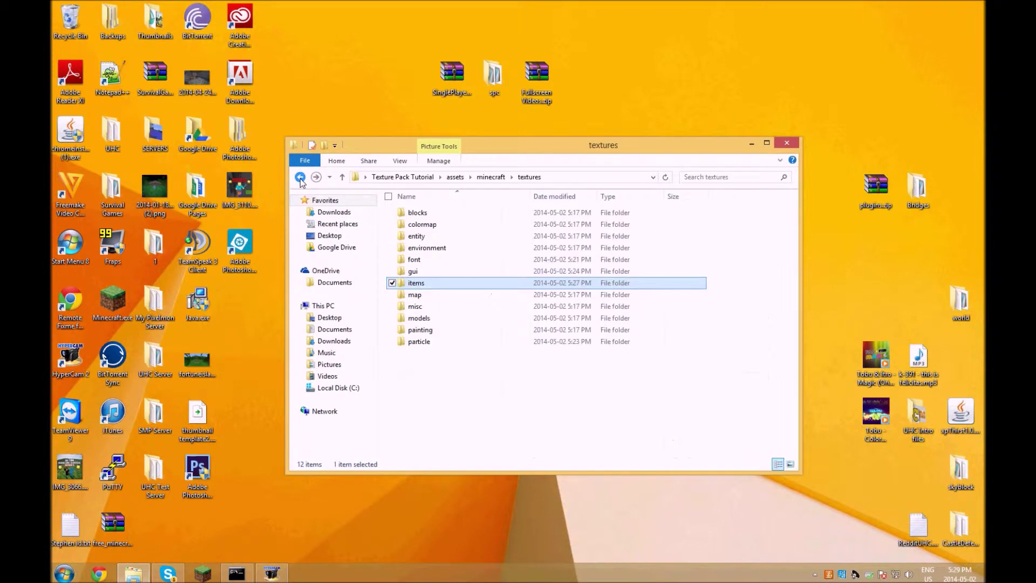
# Inspect the misc folder and the moon, snow and sun images in the environment folder.
pyautogui.doubleClick(430, 306)
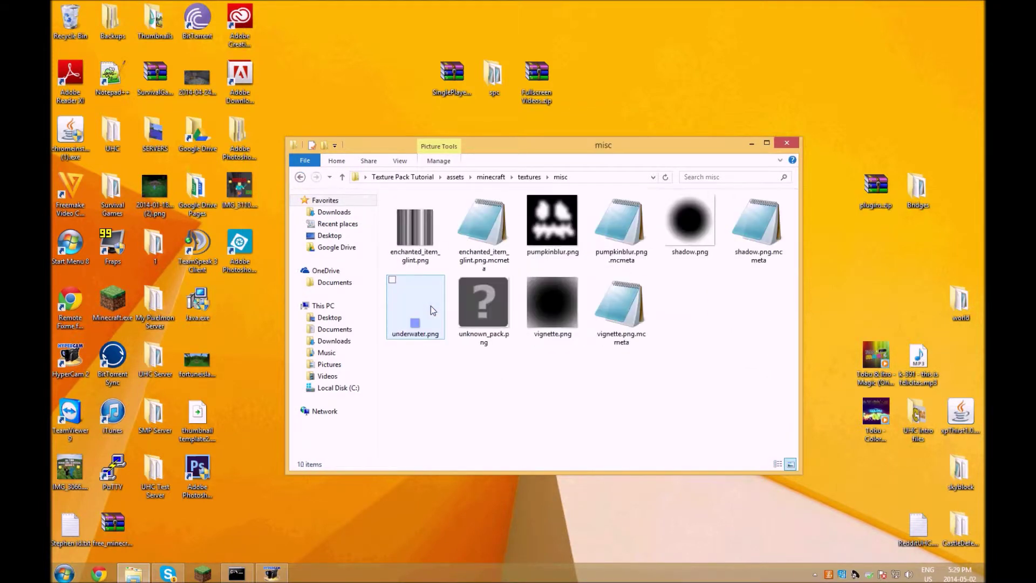
pyautogui.click(299, 178)
pyautogui.click(418, 213)
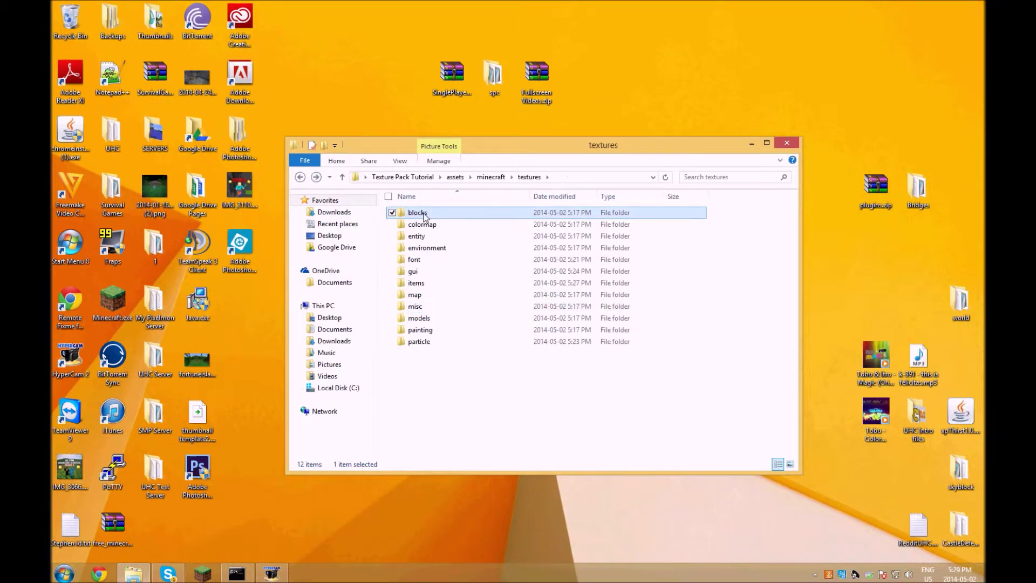
pyautogui.doubleClick(426, 248)
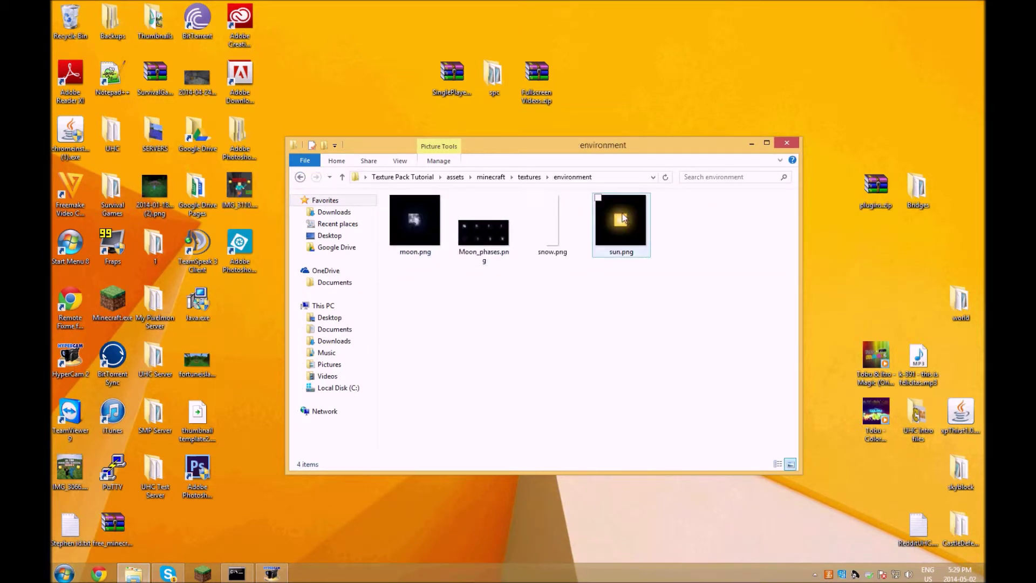
pyautogui.moveTo(617, 216)
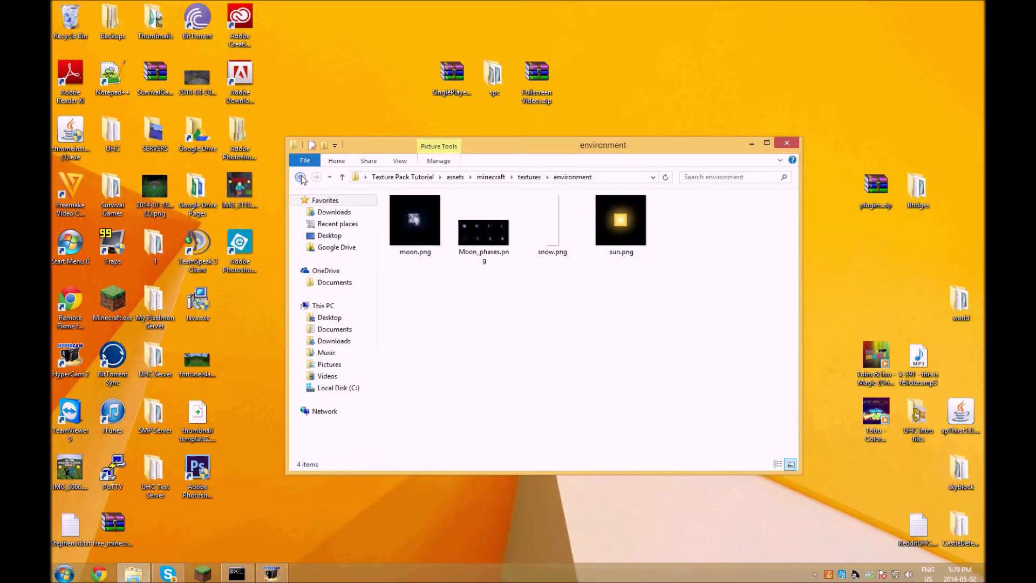
pyautogui.press('BackSpace')
# Recheck the font and gui folders and go over the remaining folders in the tutorial pack's textures.
pyautogui.click(416, 213)
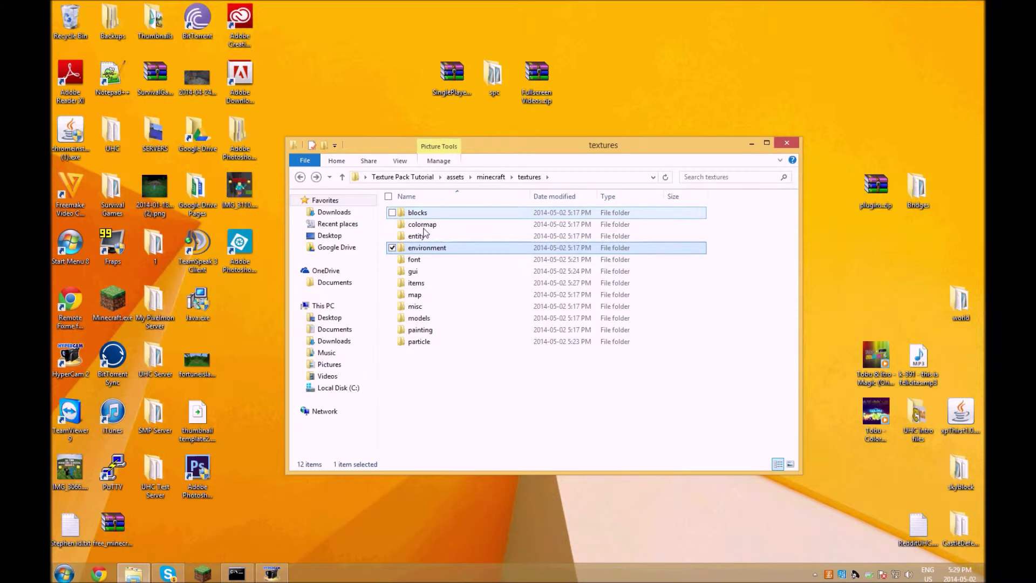
pyautogui.click(426, 266)
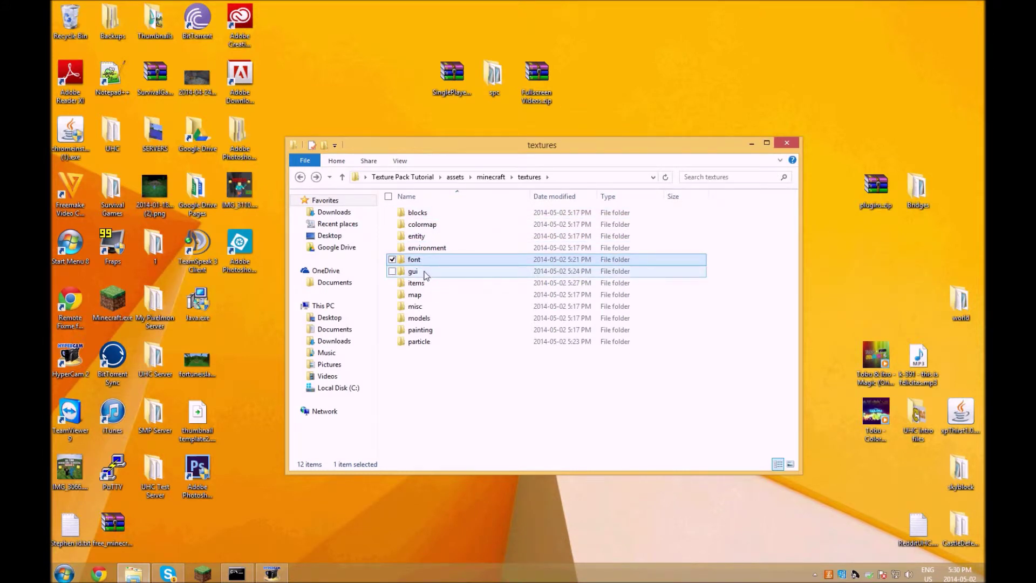
pyautogui.doubleClick(426, 262)
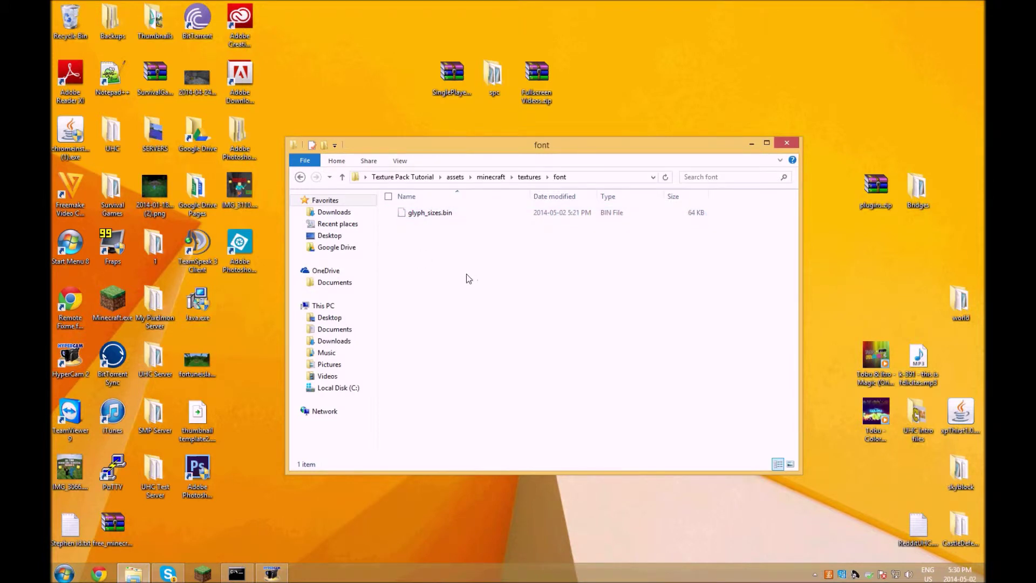
pyautogui.click(300, 177)
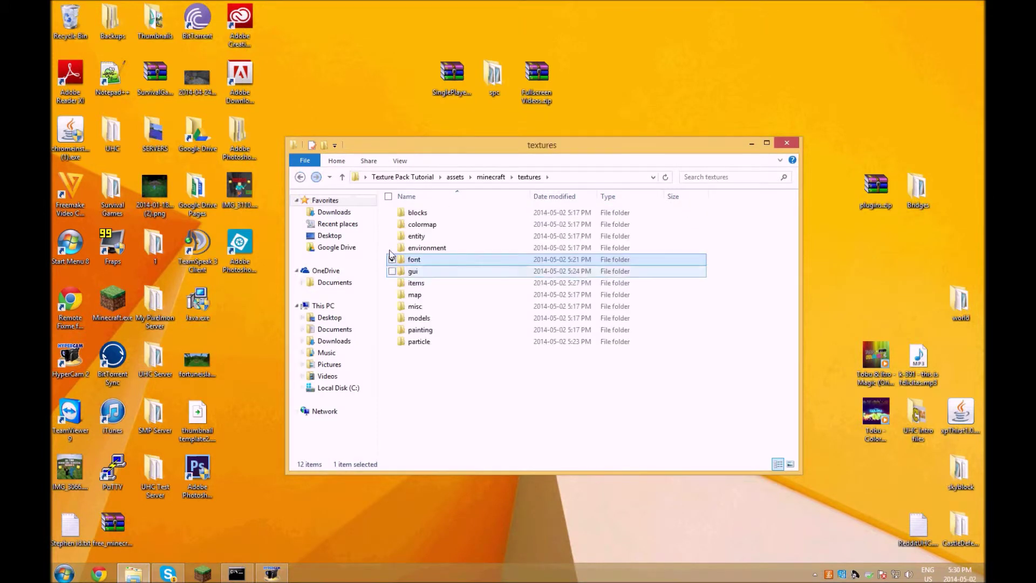
pyautogui.doubleClick(429, 274)
pyautogui.click(300, 177)
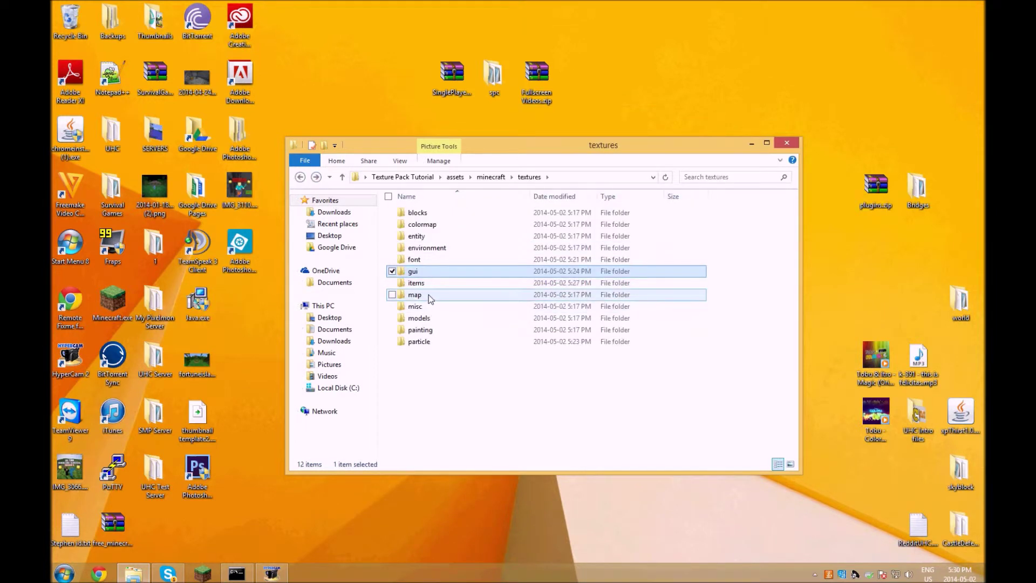
pyautogui.click(433, 318)
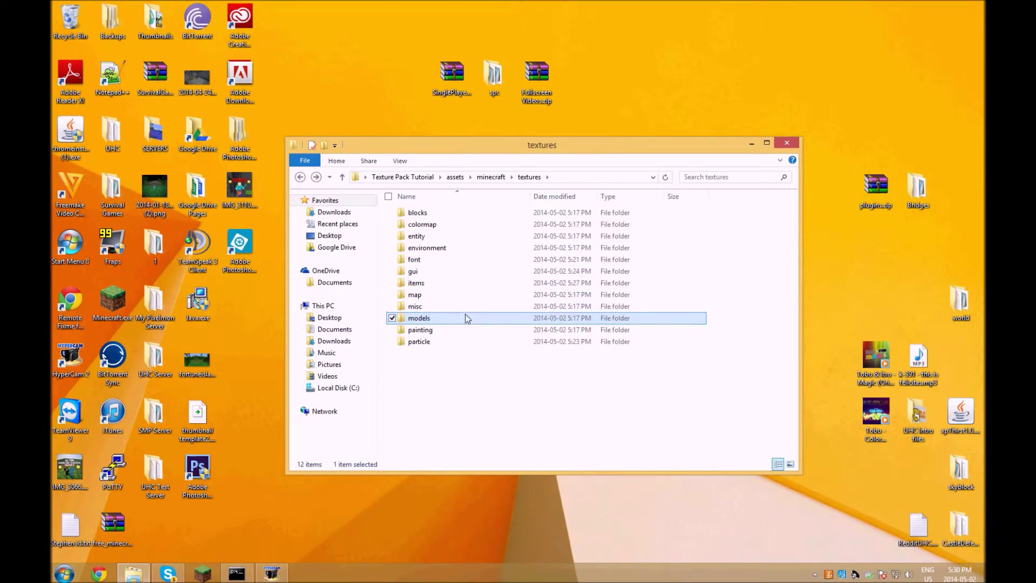
pyautogui.click(443, 342)
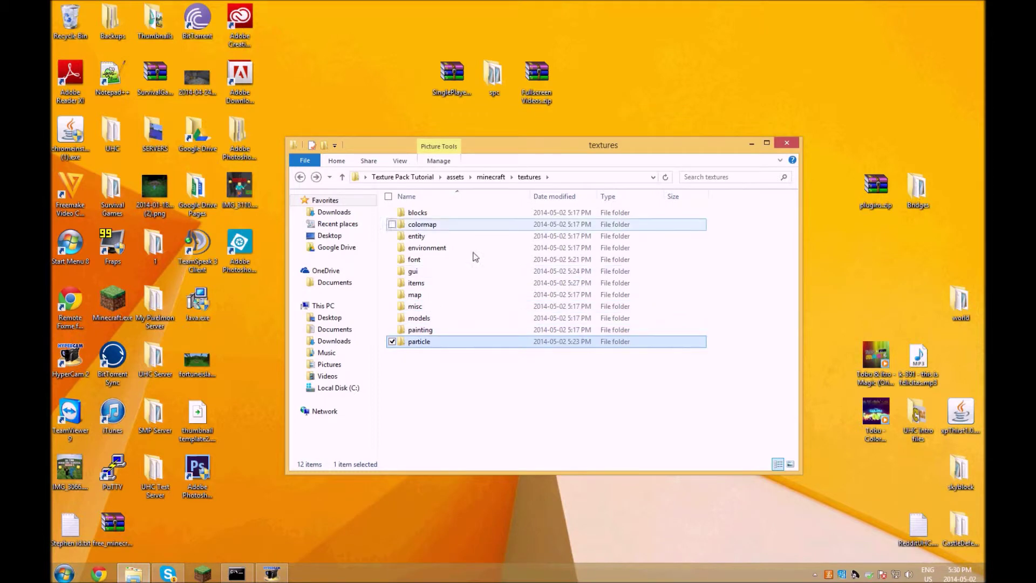
# Go back to the tutorial pack's assets folder and open minecraft > mcpatcher > ctm > misc to view the bookshelf textures.
pyautogui.click(306, 180)
pyautogui.click(304, 182)
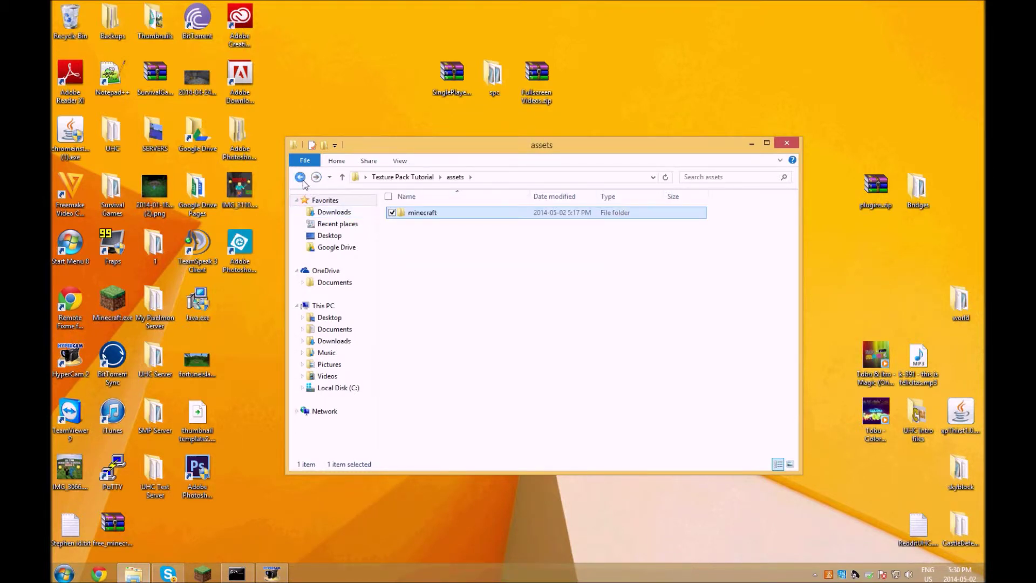
pyautogui.doubleClick(422, 213)
pyautogui.doubleClick(424, 214)
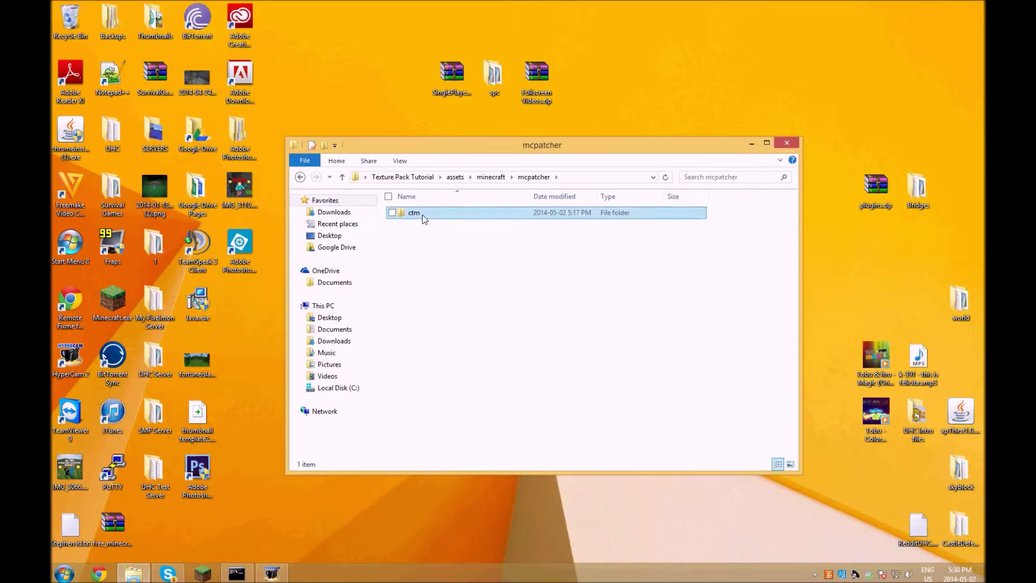
pyautogui.doubleClick(422, 216)
pyautogui.click(424, 227)
pyautogui.doubleClick(424, 225)
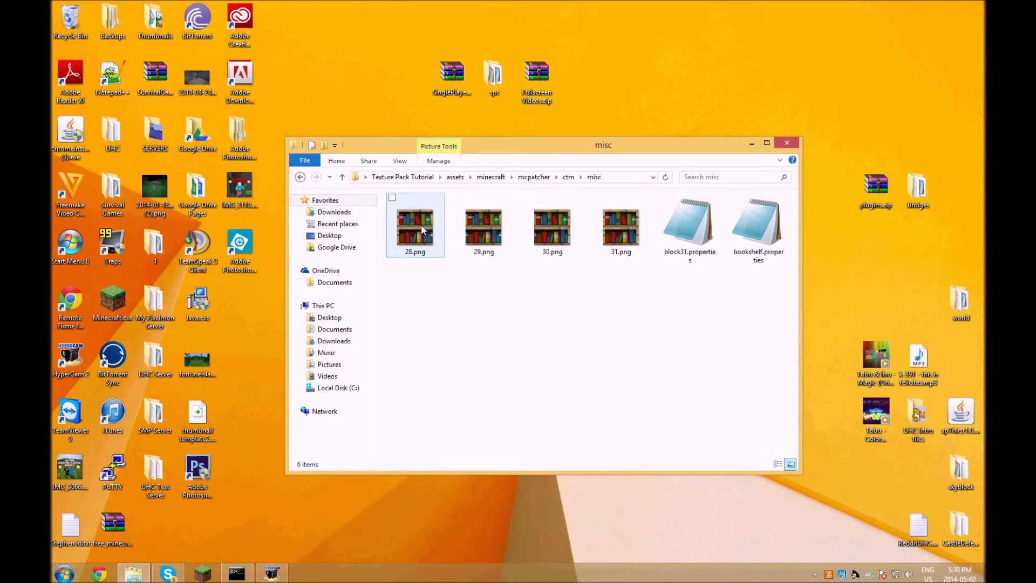
# Go back from the ctm misc folder, look over the textures folder and return to the top-level Texture Pack Tutorial folder.
pyautogui.click(301, 177)
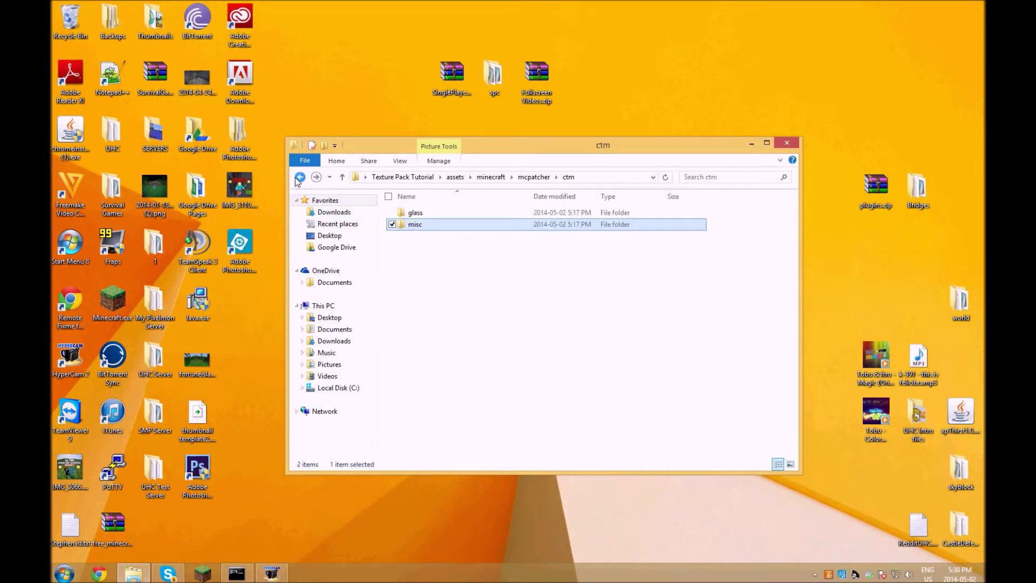
pyautogui.click(302, 177)
pyautogui.click(301, 177)
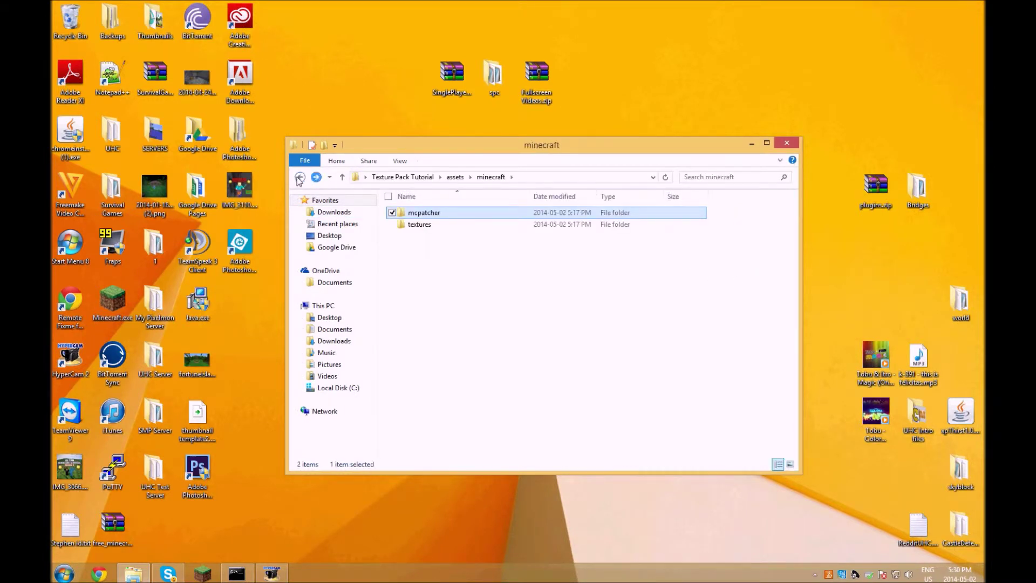
pyautogui.doubleClick(421, 225)
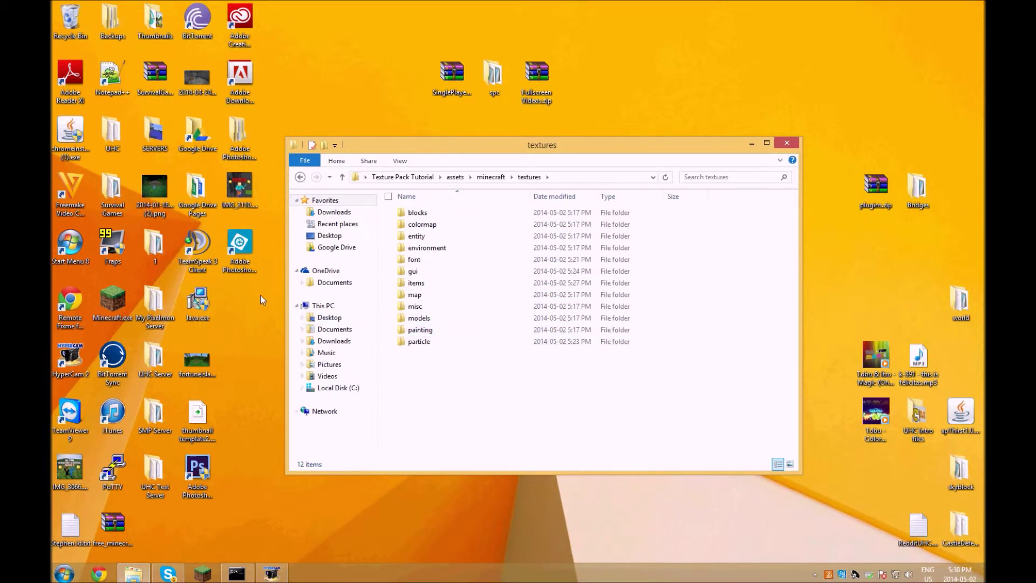
pyautogui.click(301, 177)
pyautogui.click(301, 177)
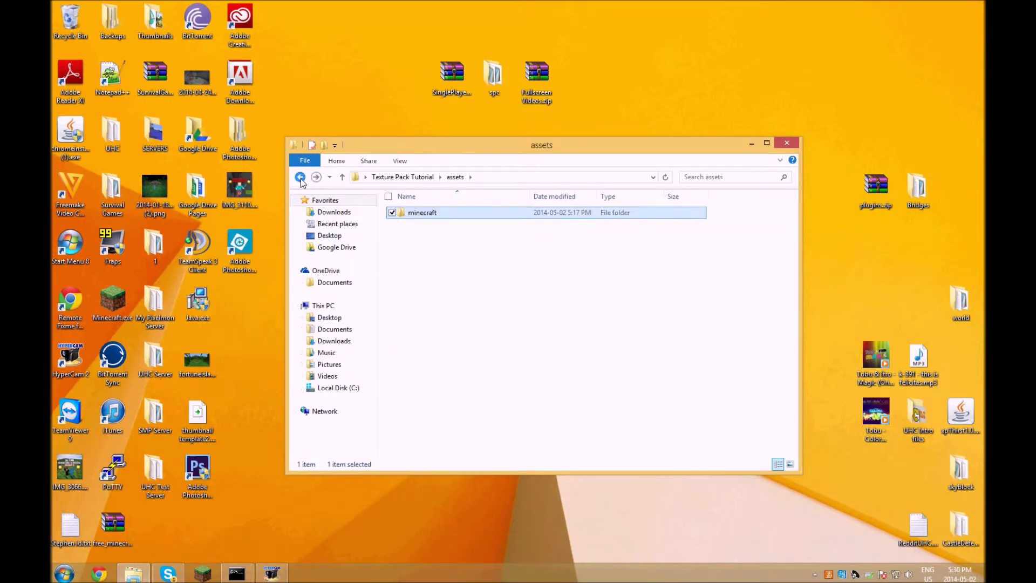
pyautogui.click(301, 177)
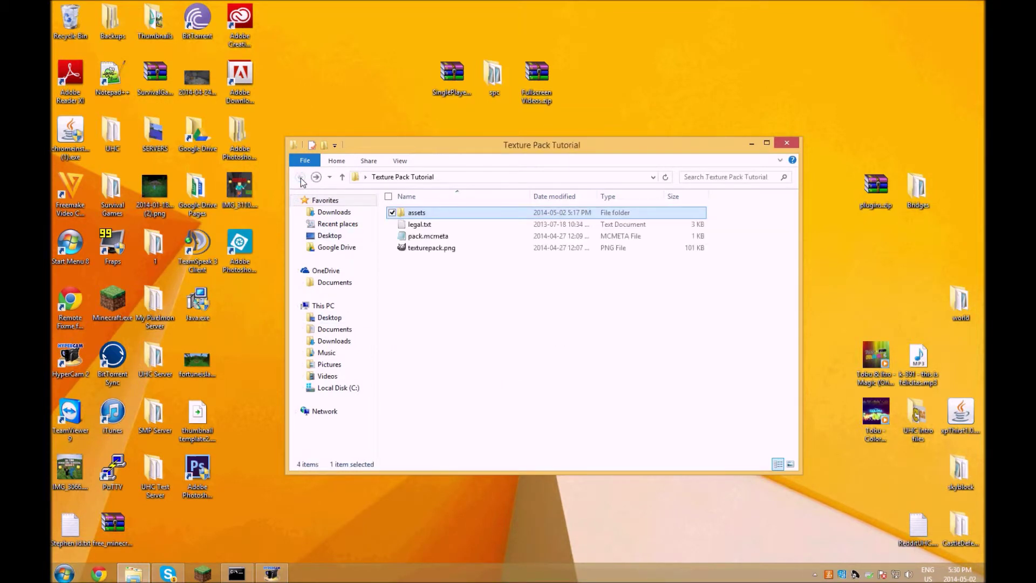
# Open the pack's icon image texturepack.png in Paint.
pyautogui.rightClick(442, 248)
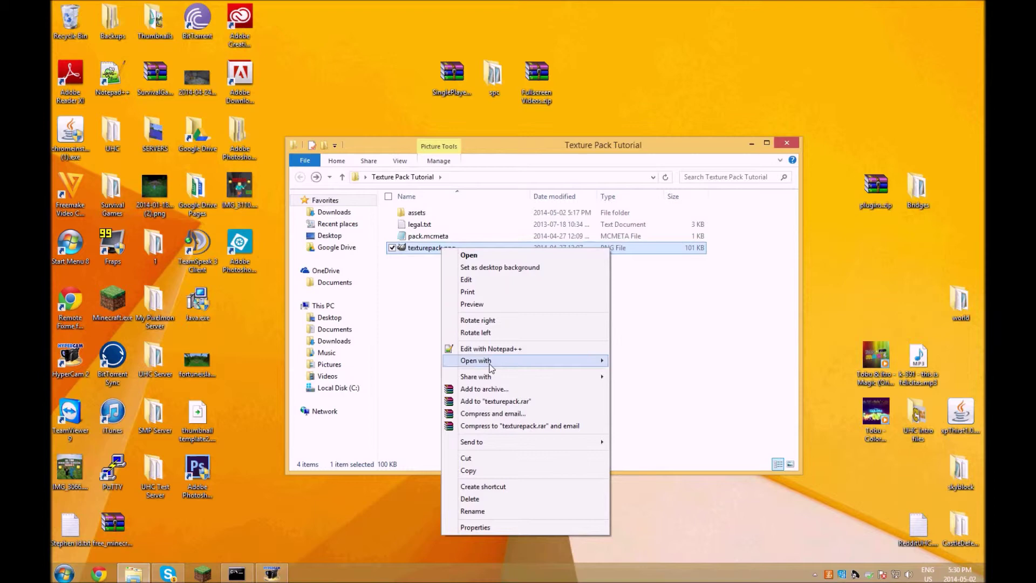
pyautogui.moveTo(492, 366)
pyautogui.click(637, 422)
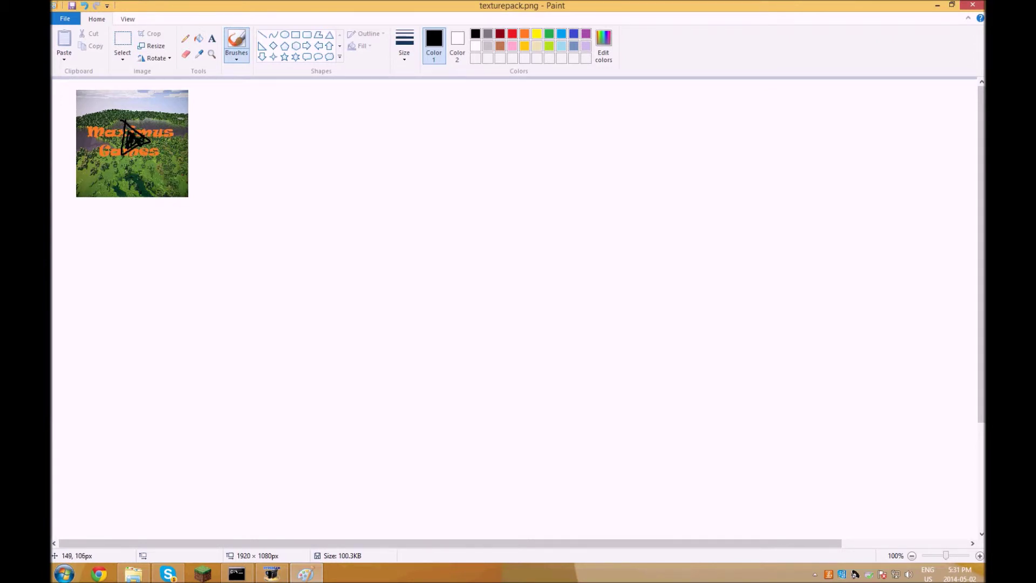
# Sketch a rough outline with a small framed icon inside it beside the picture, and close texturepack.png without saving.
pyautogui.moveTo(300, 97)
pyautogui.mouseDown()
pyautogui.moveTo(238, 92)
pyautogui.moveTo(232, 255)
pyautogui.moveTo(358, 104)
pyautogui.moveTo(237, 96)
pyautogui.mouseUp()
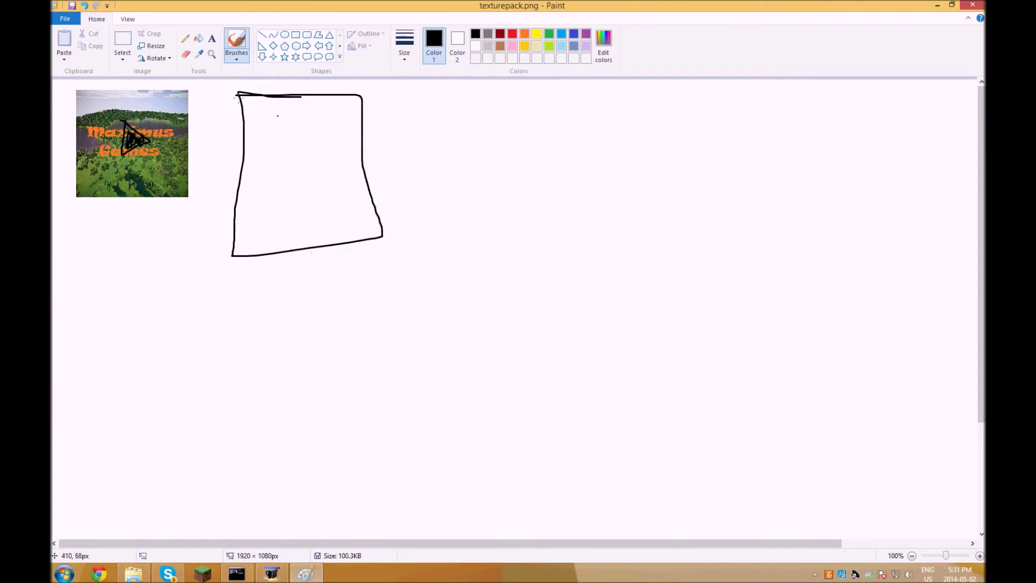
pyautogui.moveTo(265, 112)
pyautogui.mouseDown()
pyautogui.moveTo(263, 151)
pyautogui.moveTo(329, 107)
pyautogui.moveTo(248, 107)
pyautogui.moveTo(283, 141)
pyautogui.moveTo(302, 132)
pyautogui.mouseUp()
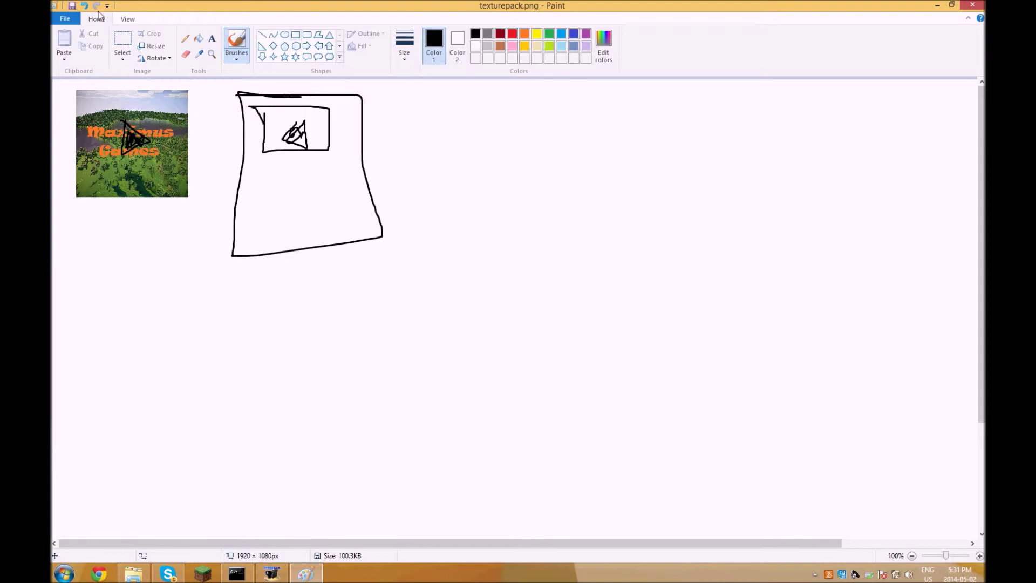
pyautogui.click(972, 4)
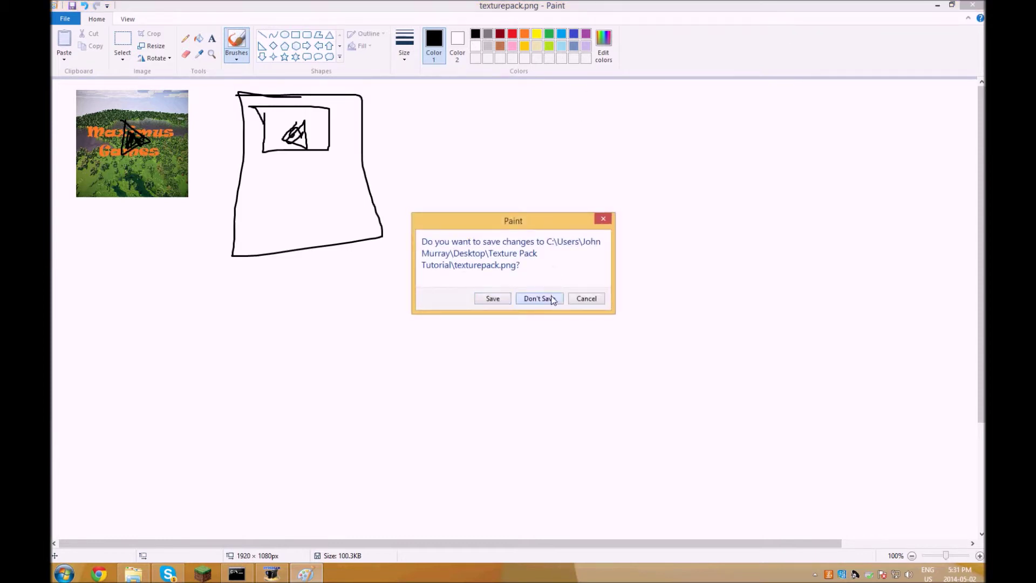
pyautogui.click(542, 298)
pyautogui.click(486, 297)
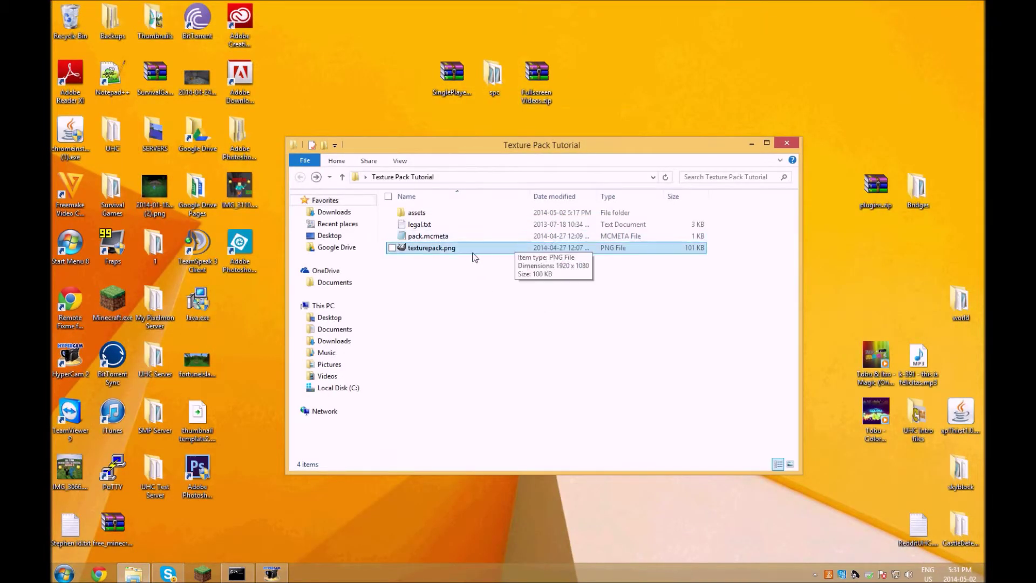
# Open pack.mcmeta to view its contents and close it again.
pyautogui.click(445, 248)
pyautogui.doubleClick(430, 236)
pyautogui.moveTo(609, 72); pyautogui.dragTo(703, 83)
pyautogui.click(671, 102)
pyautogui.click(710, 43)
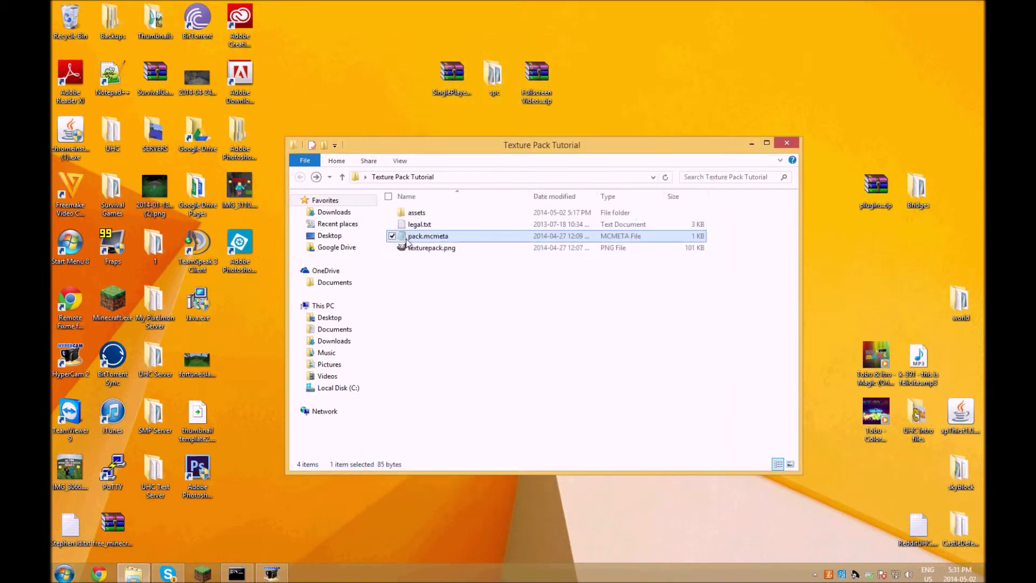
# Close the folder window and delete the Texture Pack Tutorial folder from the desktop.
pyautogui.click(787, 144)
pyautogui.click(491, 311)
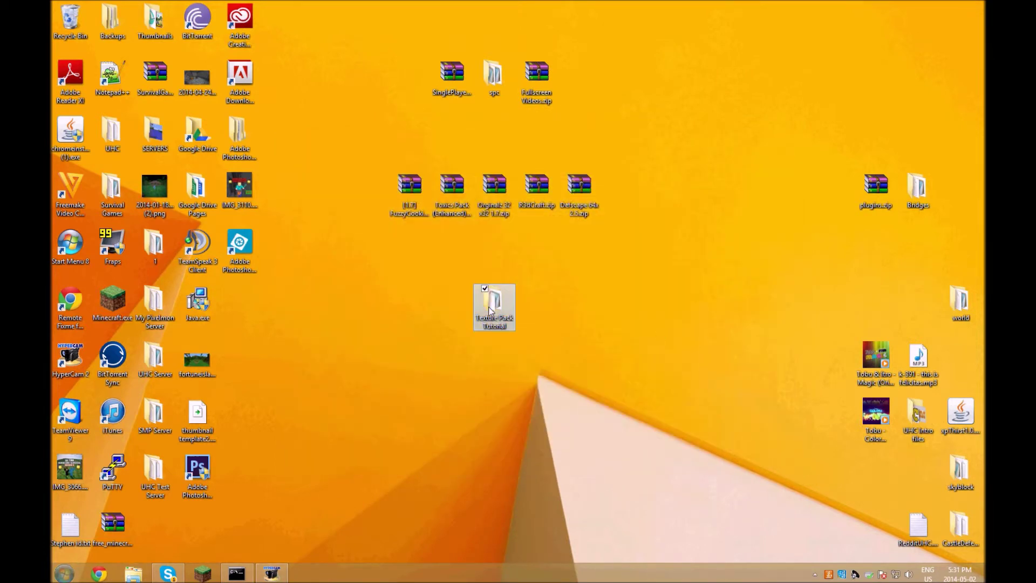
pyautogui.rightClick(500, 316)
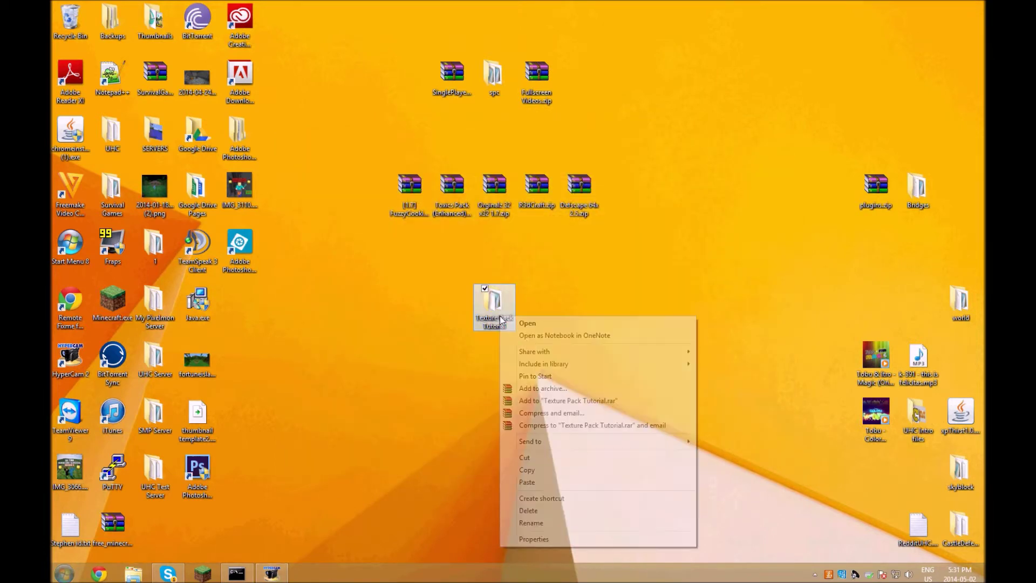
pyautogui.click(548, 513)
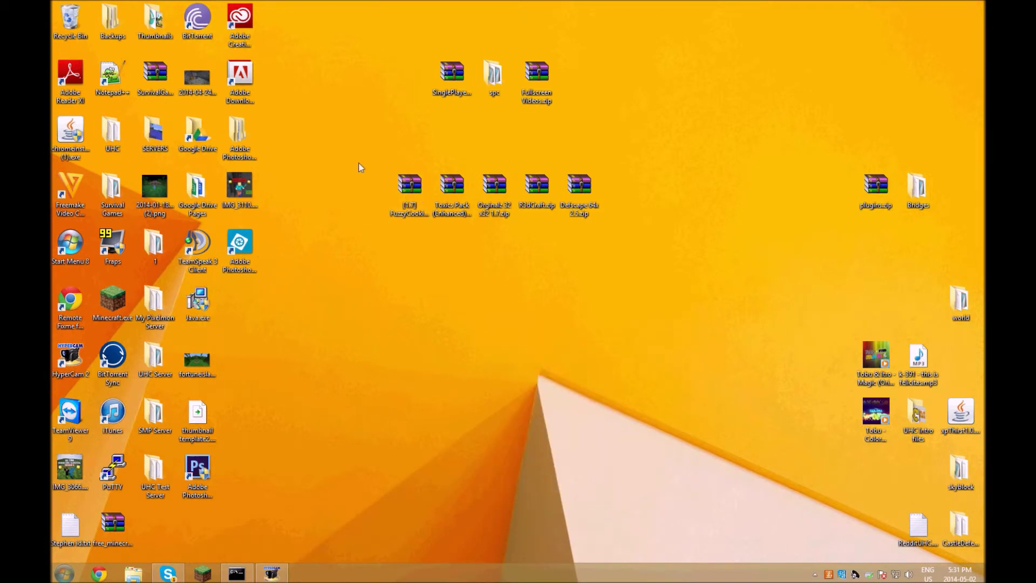
pyautogui.moveTo(348, 139); pyautogui.dragTo(627, 139)
# Search the computer for .minecraft and clear the search.
pyautogui.click(64, 573)
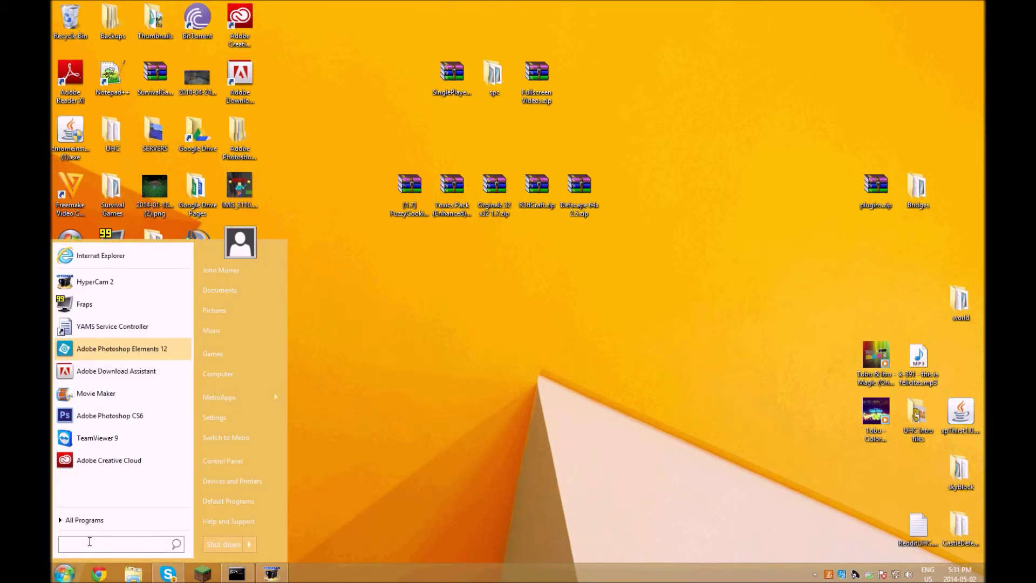
pyautogui.write('.minecrafty')
pyautogui.press('BackSpace')
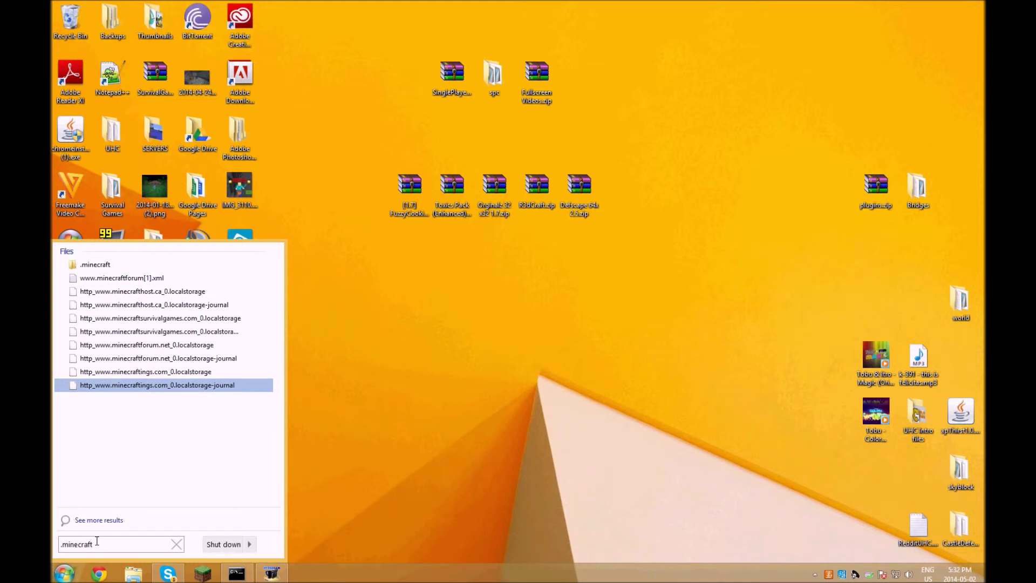
pyautogui.hotkey('ctrl', 'a')
pyautogui.press('BackSpace')
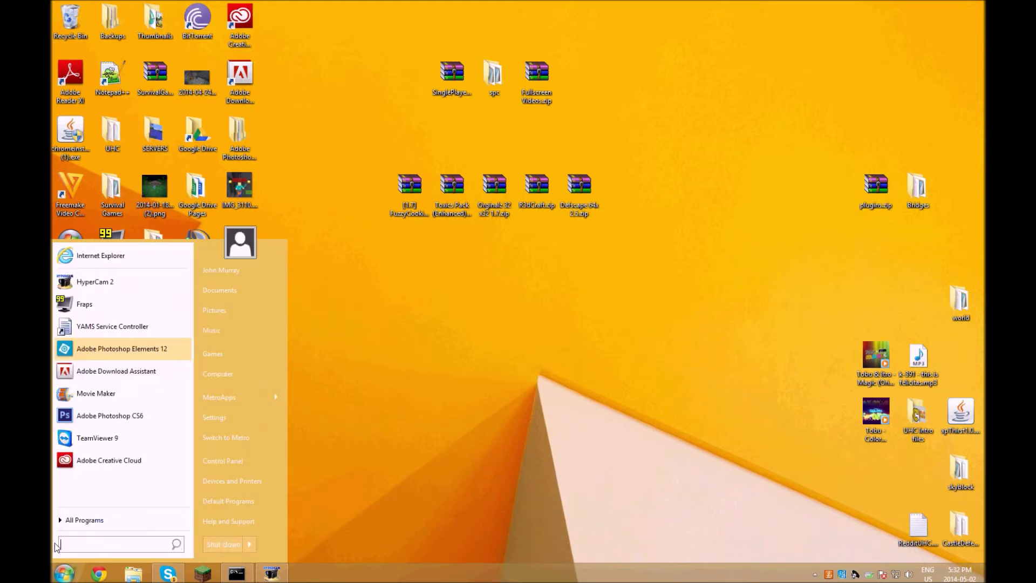
# Open the %appdata% folder and go to .minecraft > resourcepacks.
pyautogui.write('%appdata')
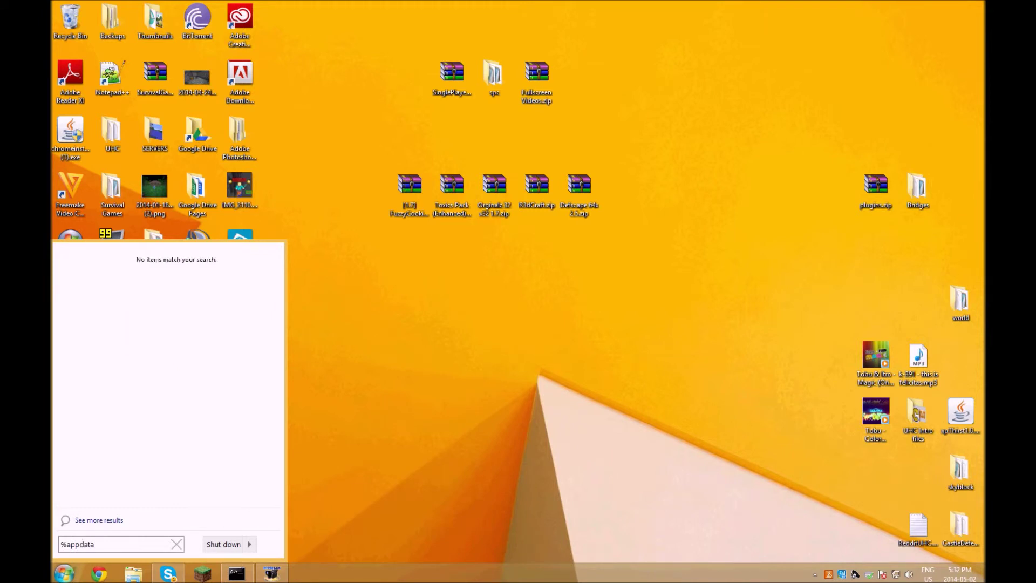
pyautogui.write('%')
pyautogui.press('Return')
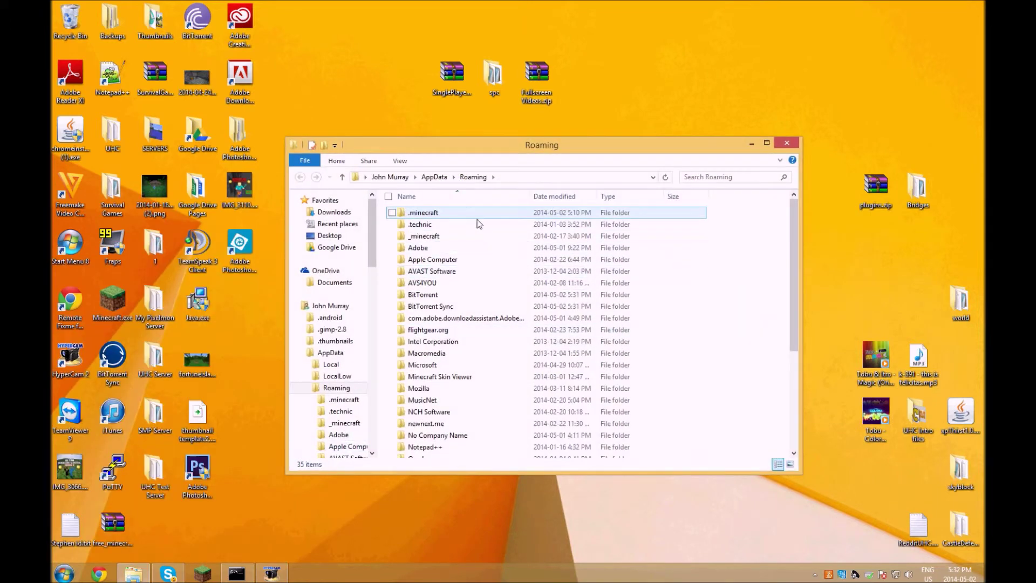
pyautogui.doubleClick(458, 217)
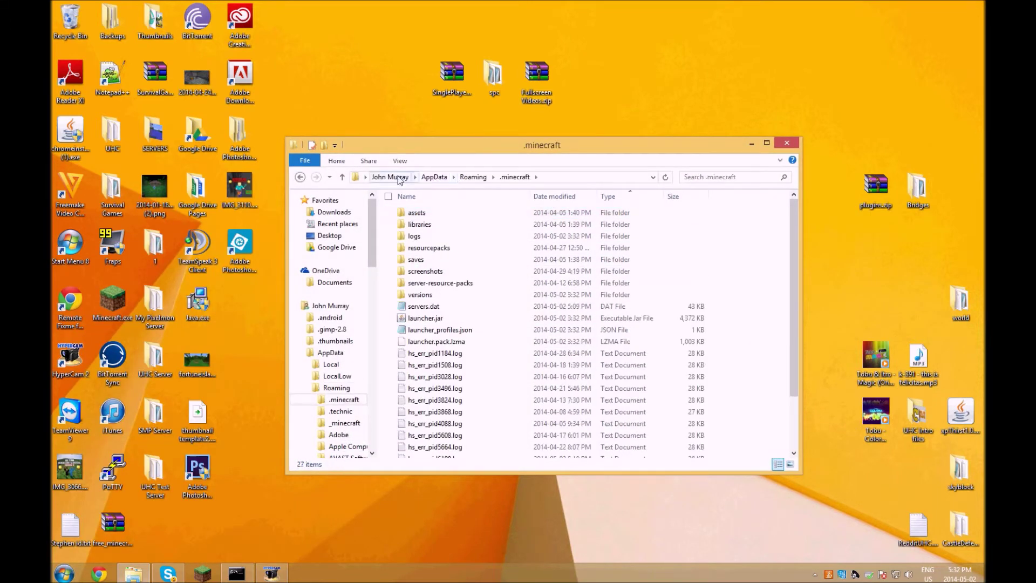
pyautogui.doubleClick(446, 247)
pyautogui.moveTo(443, 145); pyautogui.dragTo(576, 99)
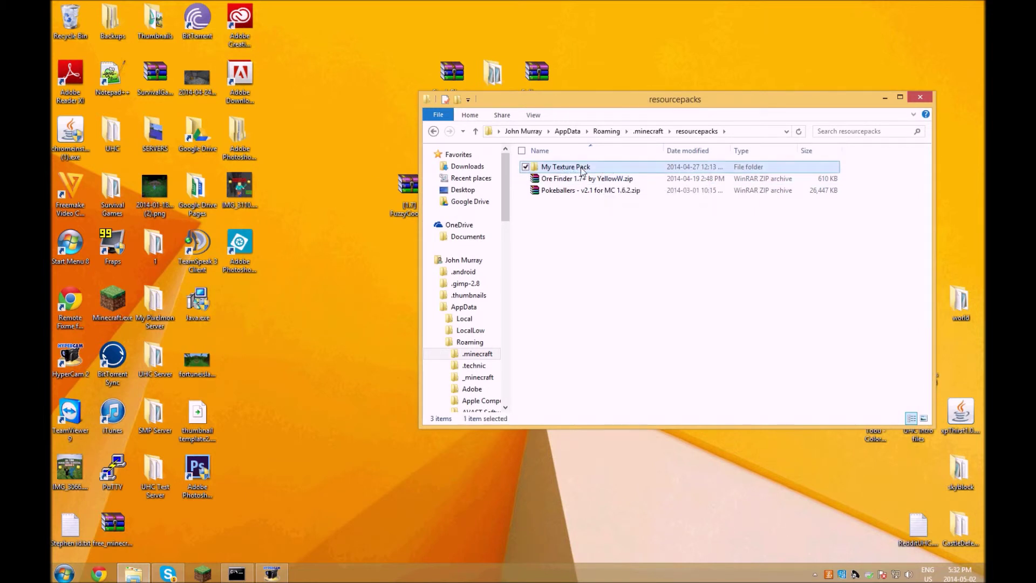
# View the contents of the My Texture Pack folder and return to the resourcepacks folder.
pyautogui.doubleClick(584, 168)
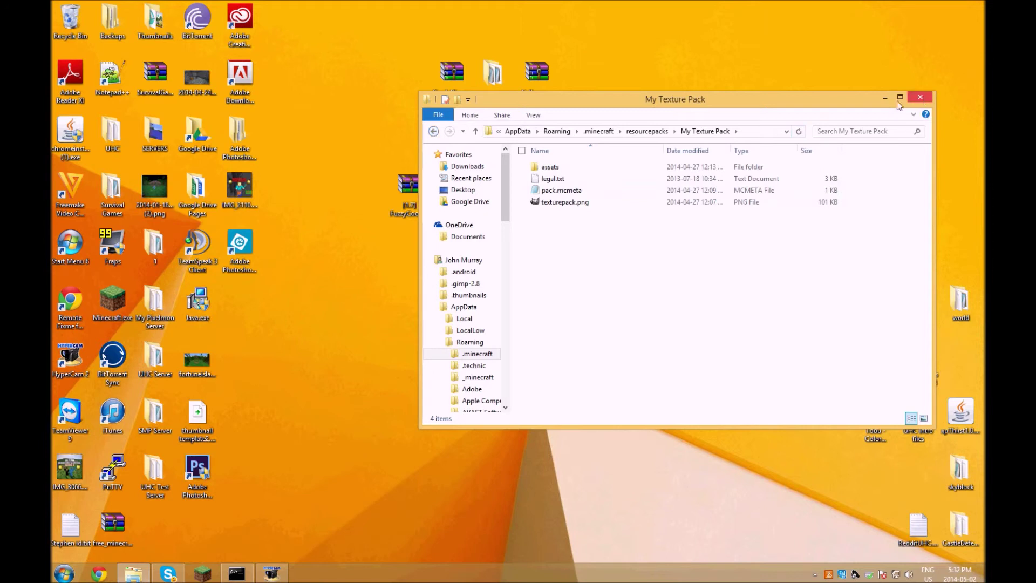
pyautogui.click(433, 131)
pyautogui.click(434, 131)
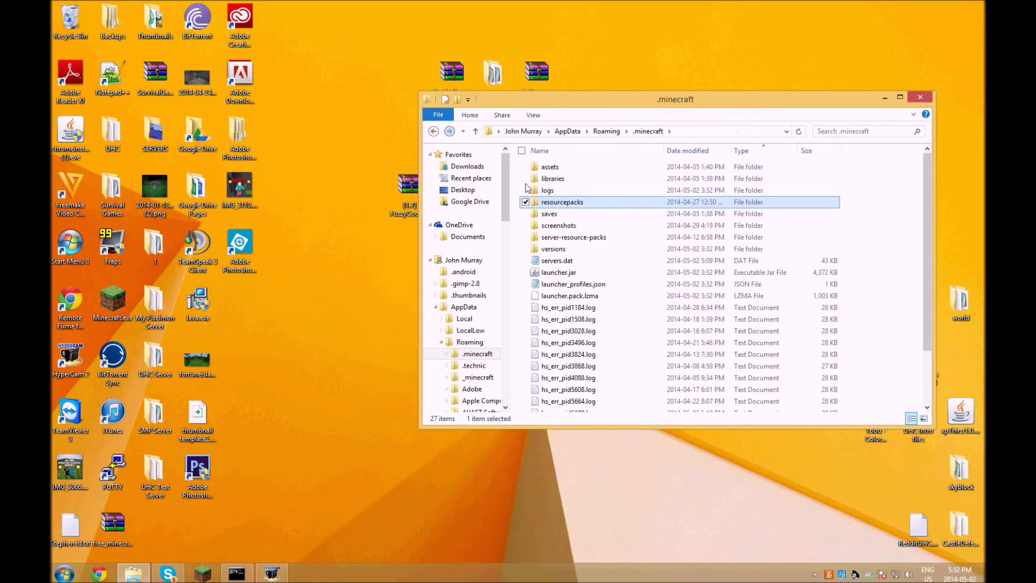
pyautogui.doubleClick(552, 206)
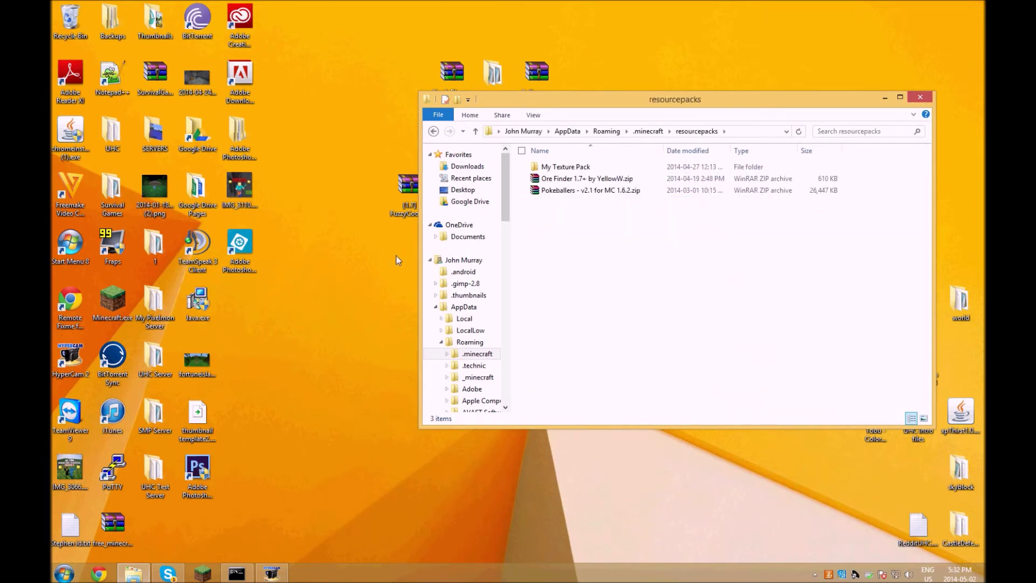
# Uncover the texture pack archives on the desktop, select R3DCraft.zip and close the resourcepacks window.
pyautogui.moveTo(492, 104); pyautogui.dragTo(411, 256)
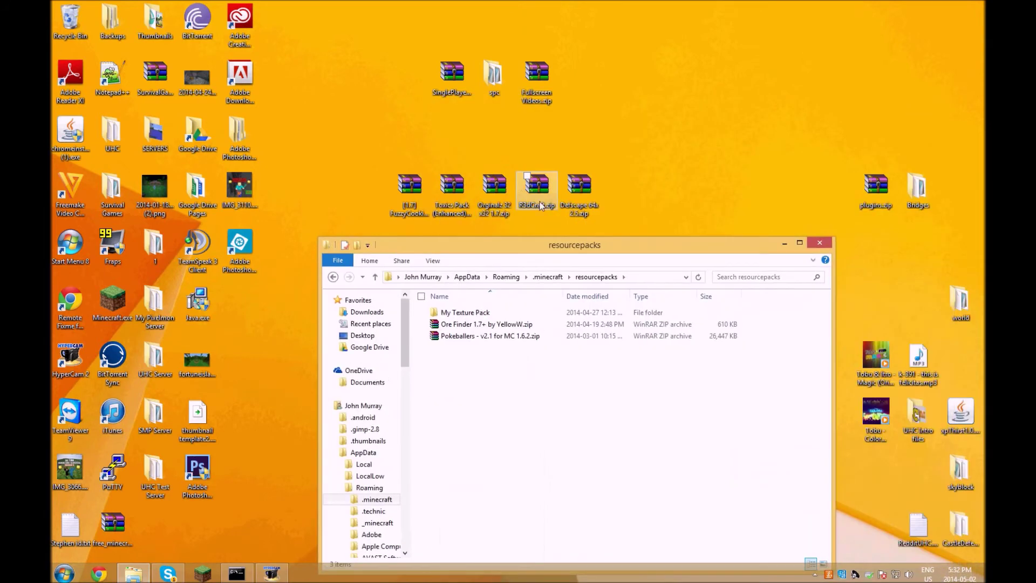
pyautogui.moveTo(537, 186); pyautogui.dragTo(542, 208)
pyautogui.click(691, 249)
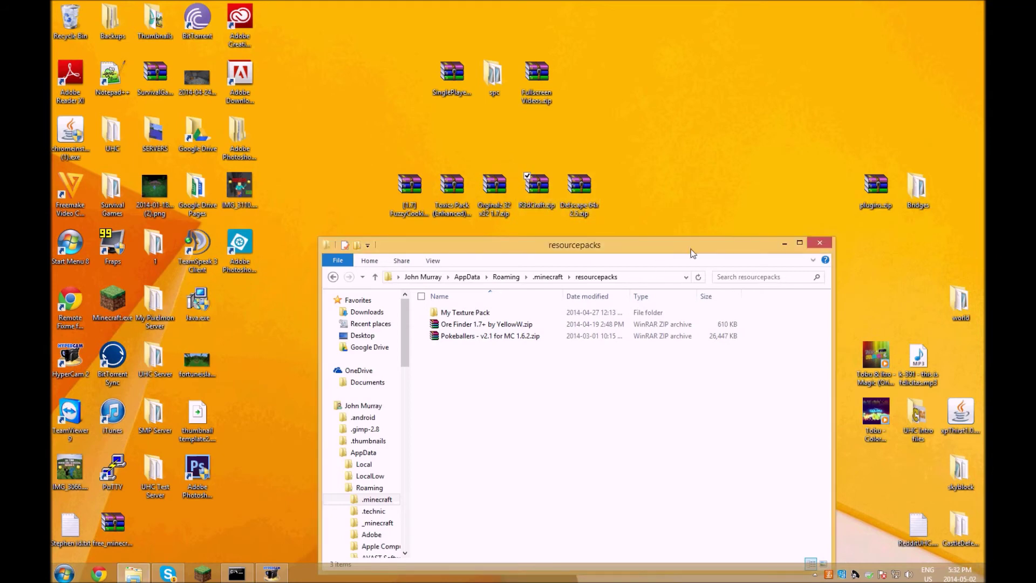
pyautogui.click(820, 244)
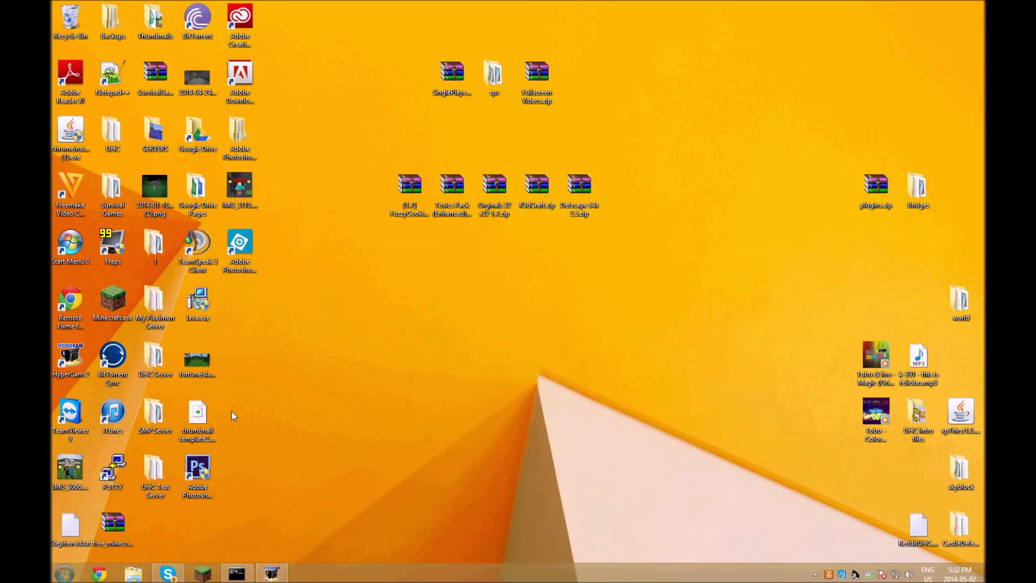
pyautogui.click(75, 576)
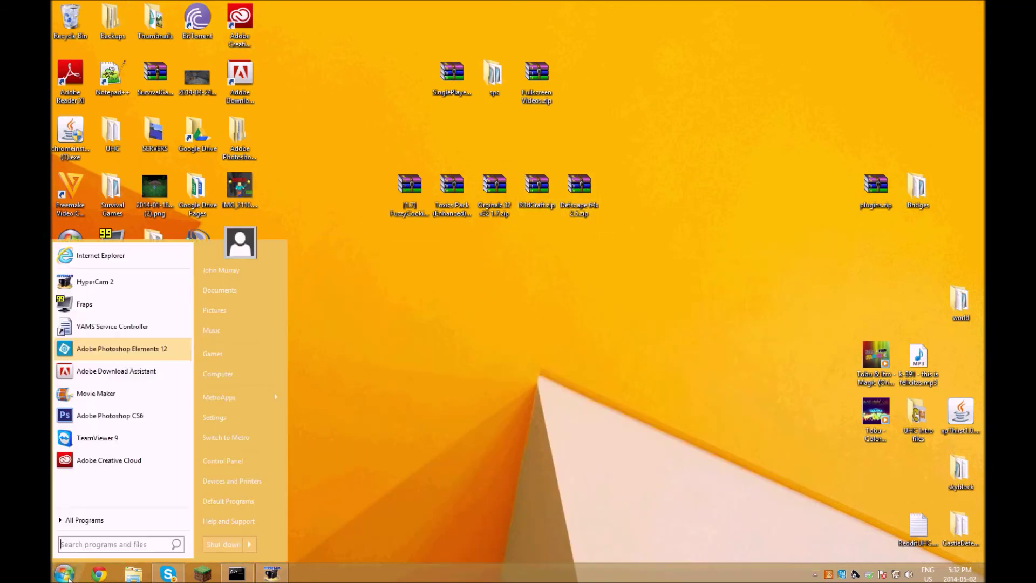
pyautogui.click(431, 424)
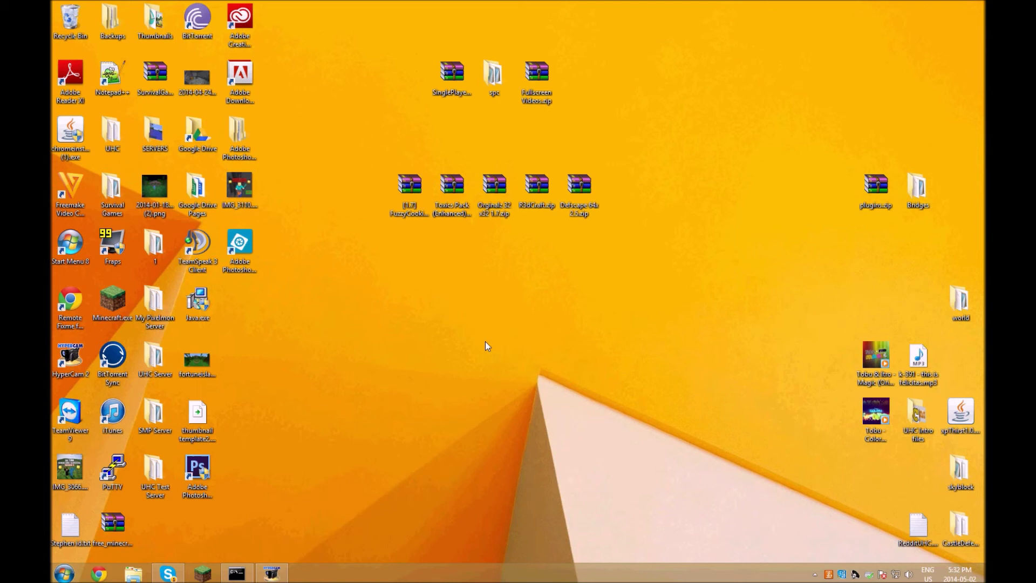
pyautogui.moveTo(381, 119); pyautogui.dragTo(599, 162)
pyautogui.moveTo(375, 117); pyautogui.dragTo(626, 259)
pyautogui.click(645, 224)
pyautogui.moveTo(373, 133); pyautogui.dragTo(667, 259)
pyautogui.moveTo(372, 136); pyautogui.dragTo(613, 253)
pyautogui.click(578, 248)
pyautogui.moveTo(365, 238); pyautogui.dragTo(671, 241)
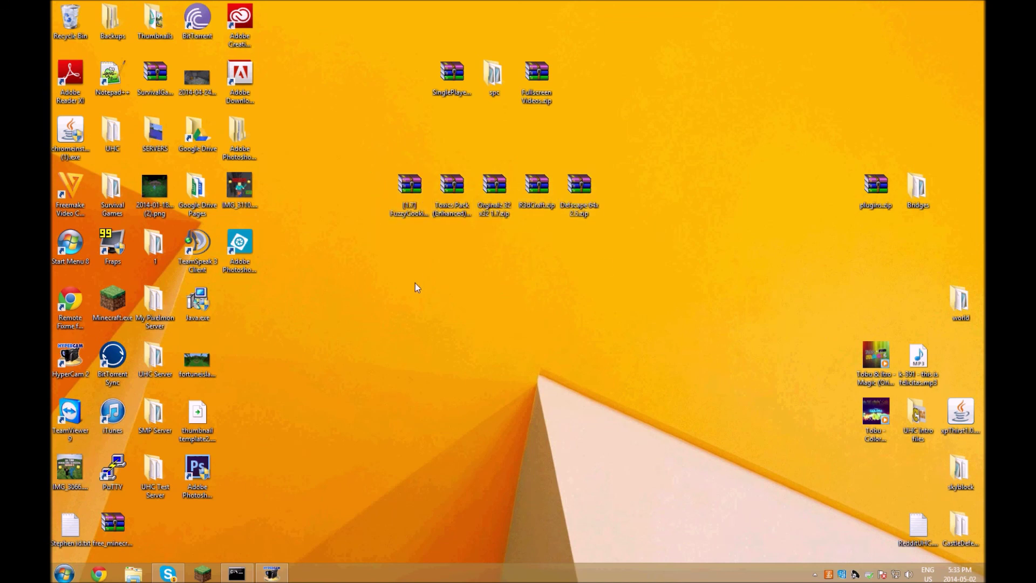